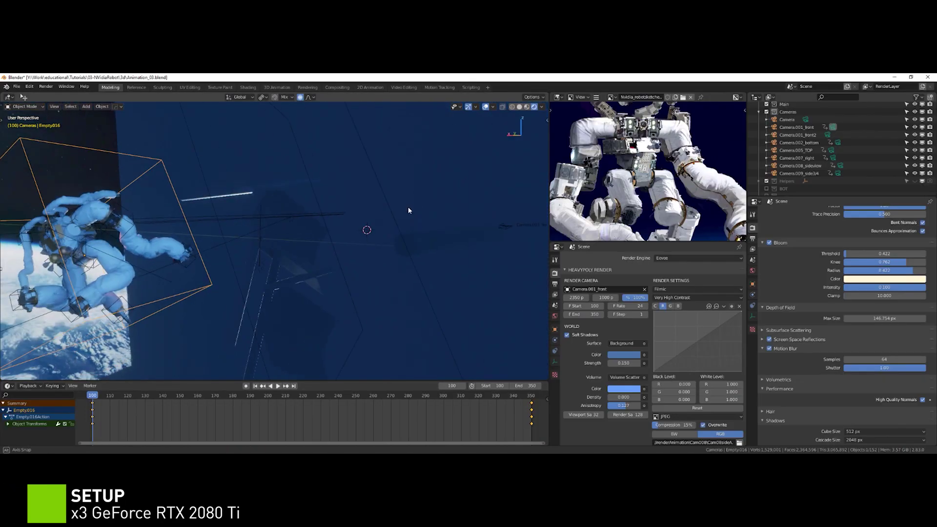
Play the robot animation briefly, then stop and move the timeline to frame 97.
middle_drag(489, 223, 278, 211)
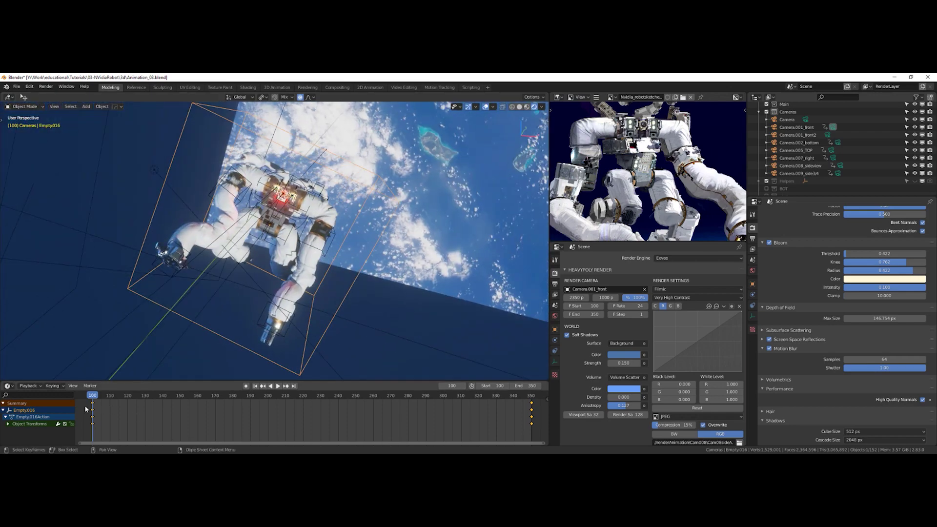
middle_drag(230, 307, 168, 299)
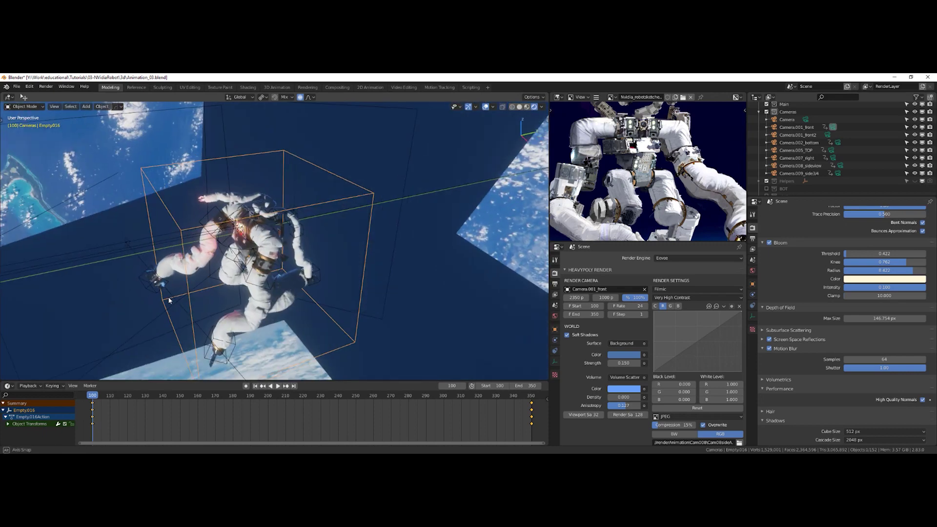
key(space)
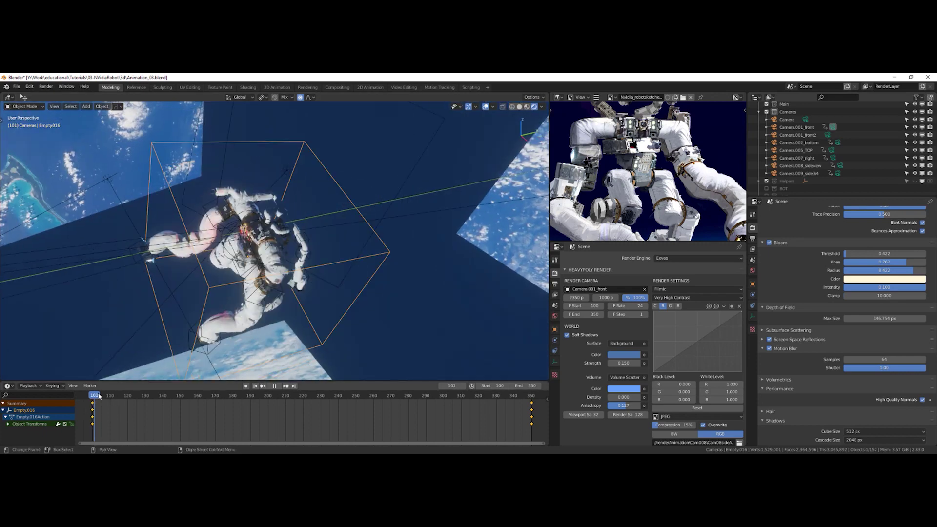
key(space)
drag(96, 396, 87, 397)
key(alt+r)
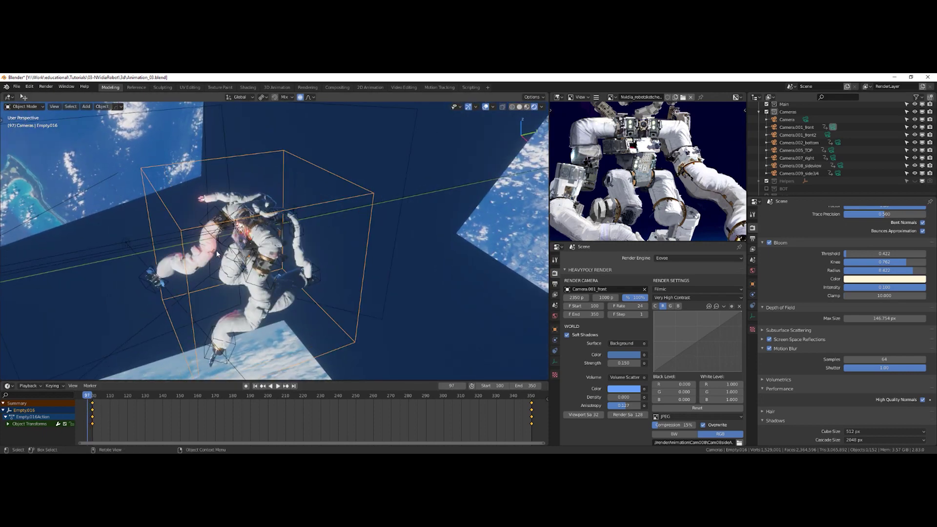
Try moving the empty_chest control and the large cube empty around the robot to test how the body follows.
middle_drag(225, 251, 306, 277)
key(alt+g)
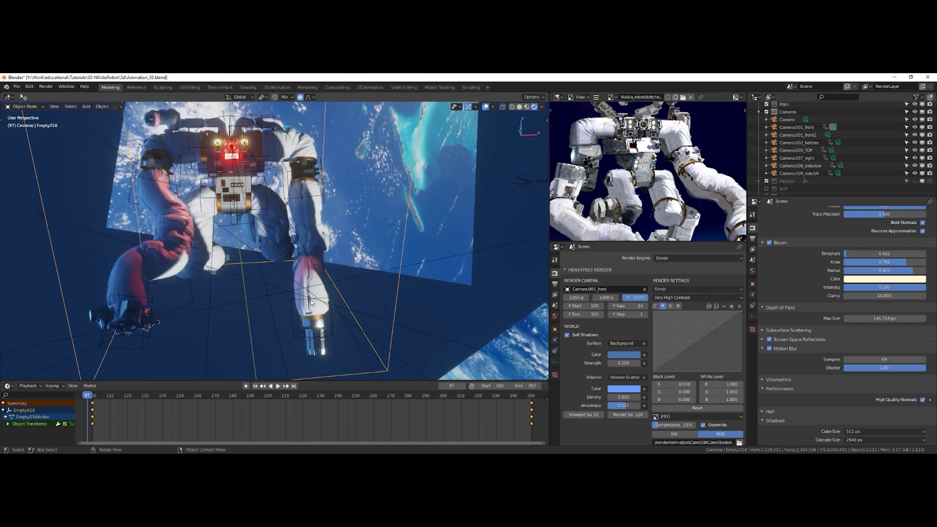
middle_drag(215, 234, 221, 258)
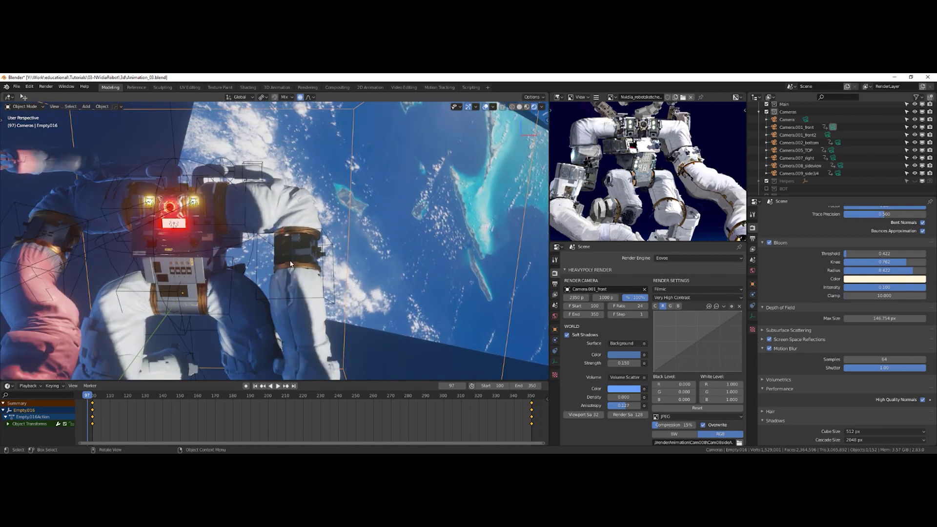
middle_drag(294, 293, 291, 255)
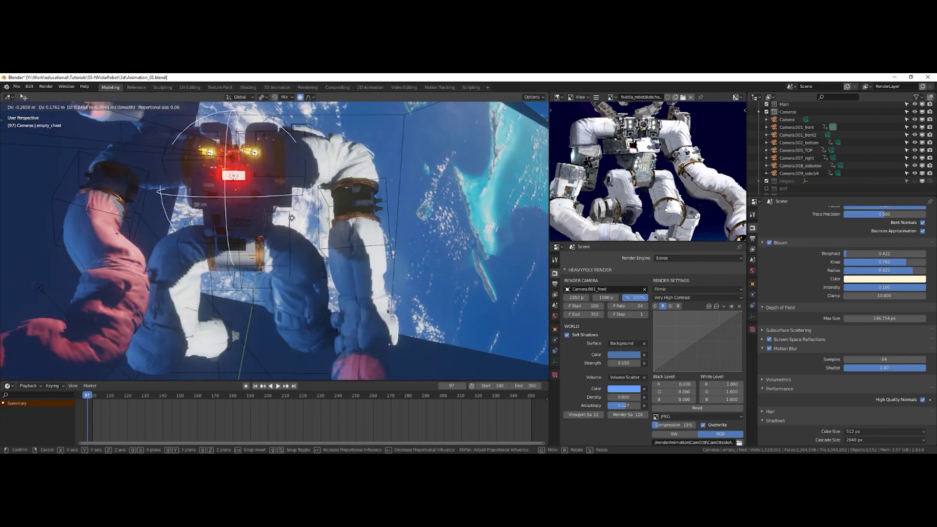
click(243, 236)
middle_drag(243, 236, 355, 143)
click(264, 222)
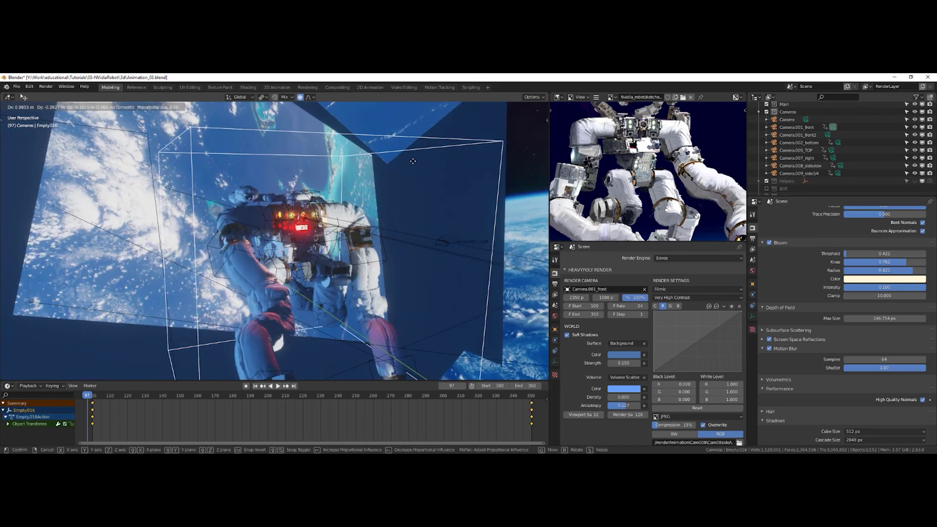
click(260, 189)
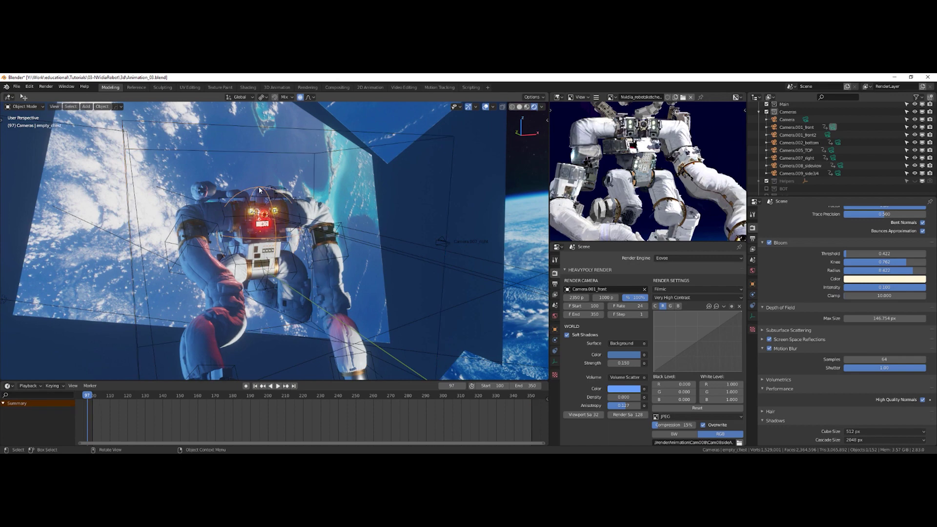
Select the large cube empty and then empty_chest, and try rotating the chest control.
click(356, 151)
middle_drag(349, 167, 273, 204)
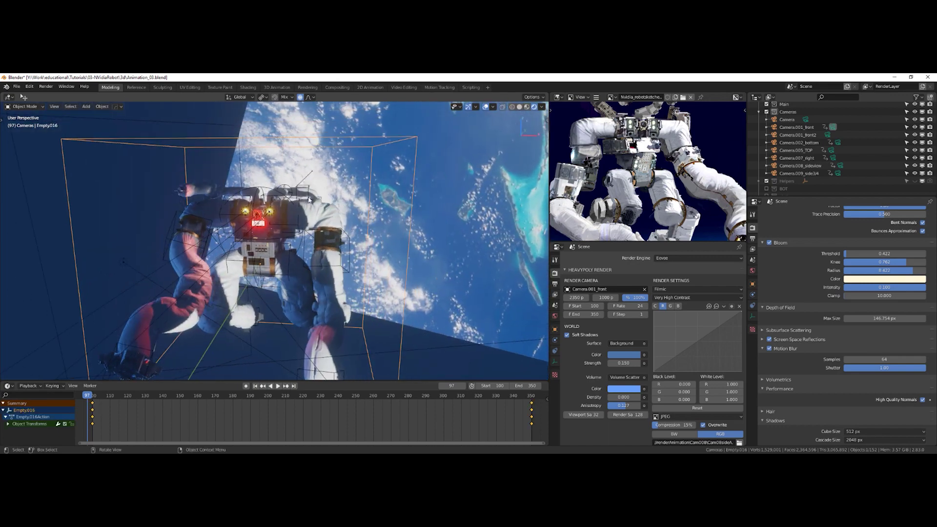
click(260, 193)
middle_drag(326, 181, 345, 180)
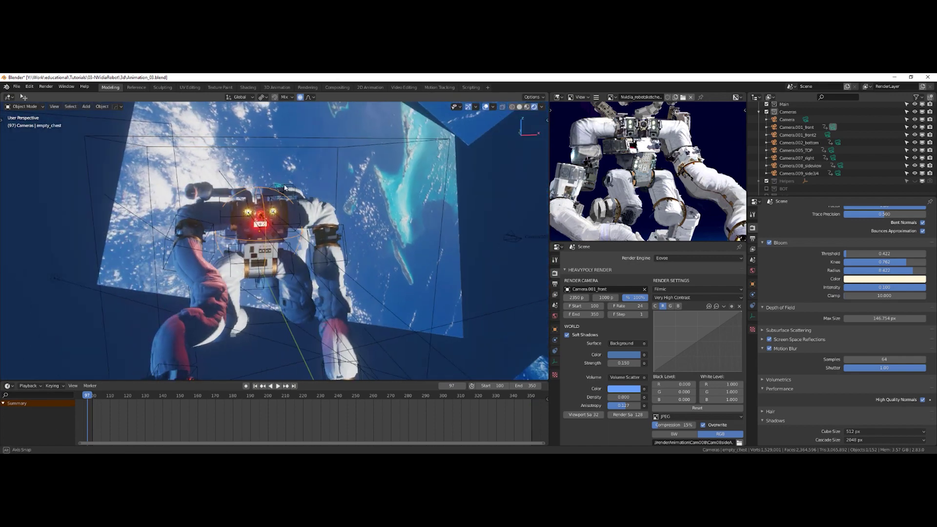
key(r)
right_click(363, 214)
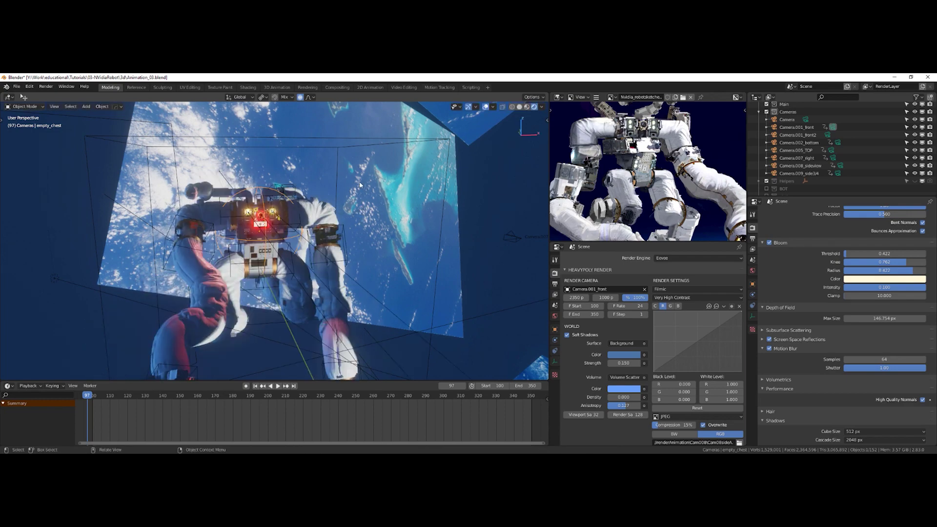
Try moving the large cube empty that carries the whole robot through the scene.
click(391, 141)
middle_drag(274, 128, 386, 163)
scroll(354, 156, down, 6)
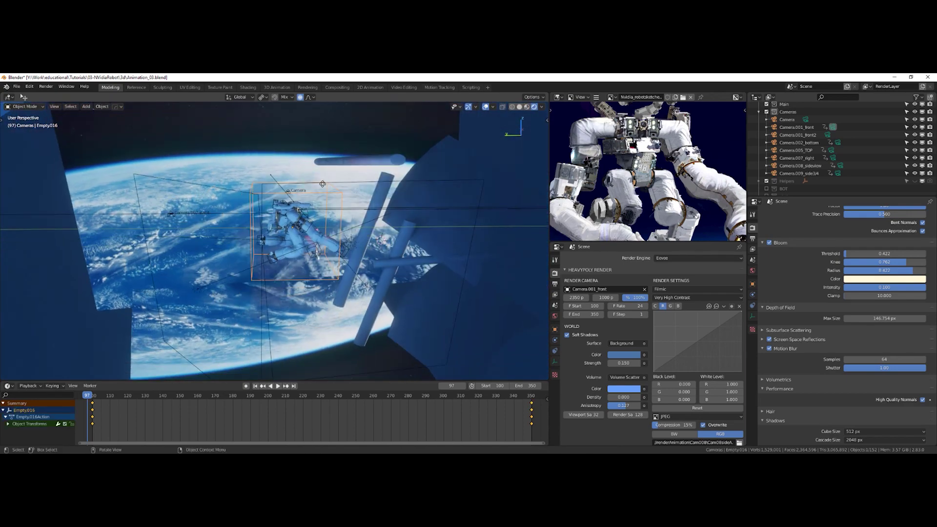
key(g)
key(y)
key(x)
key(z)
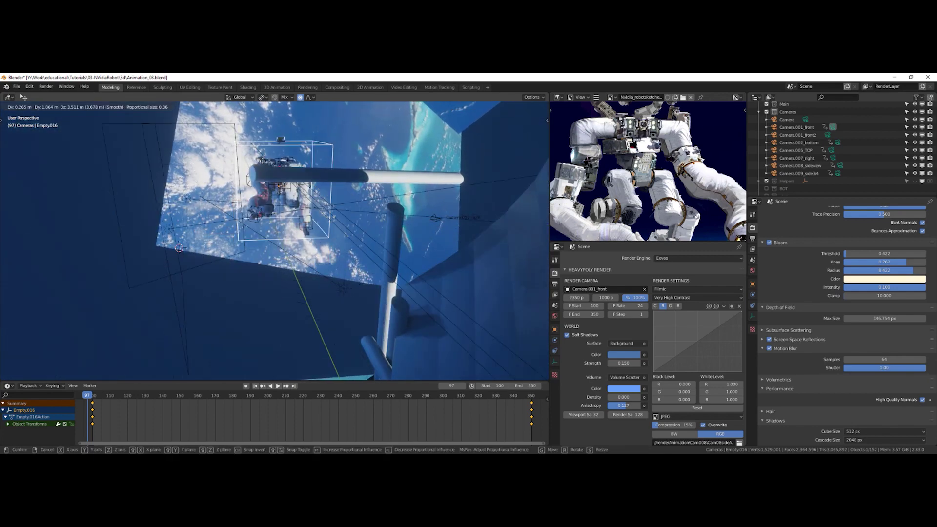
right_click(265, 226)
Try rotating the empty_chest control about -28 degrees around the global Y axis.
middle_drag(265, 226, 316, 165)
scroll(288, 229, up, 6)
click(314, 195)
key(r)
key(y)
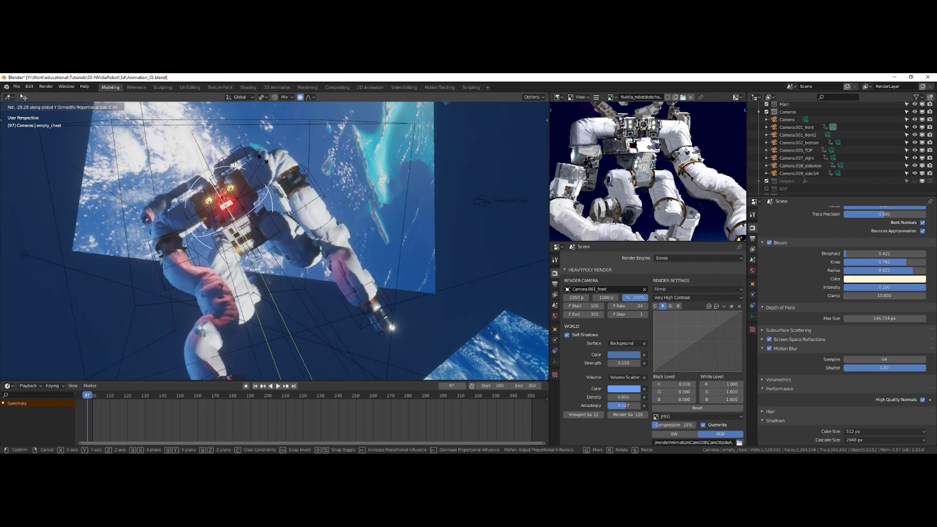
click(277, 213)
Examine the robot's limbs and the wrist ring above its claw hand from several sides.
middle_drag(213, 244, 117, 368)
middle_drag(157, 273, 222, 198)
shift+middle_drag(293, 191, 242, 198)
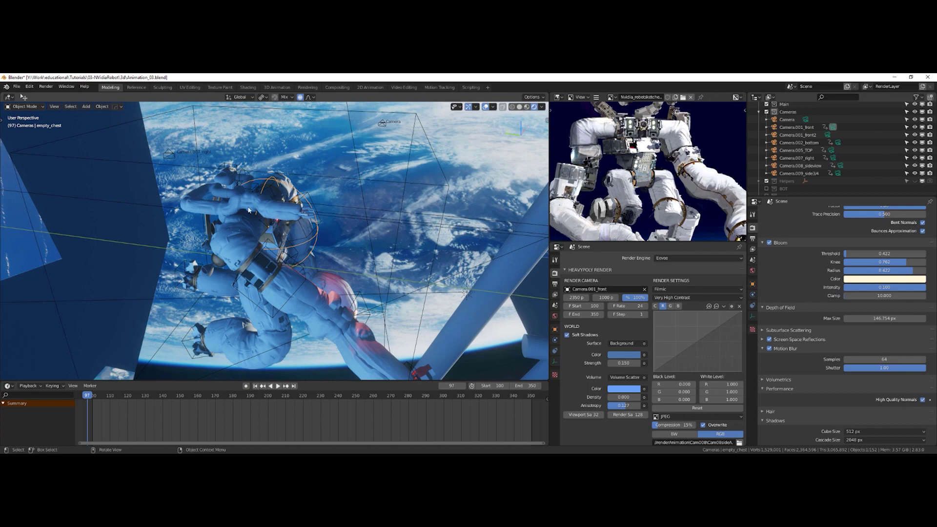
mouse_move(248, 210)
middle_down()
mouse_move(239, 184)
mouse_move(249, 207)
middle_up()
scroll(299, 242, up, 3)
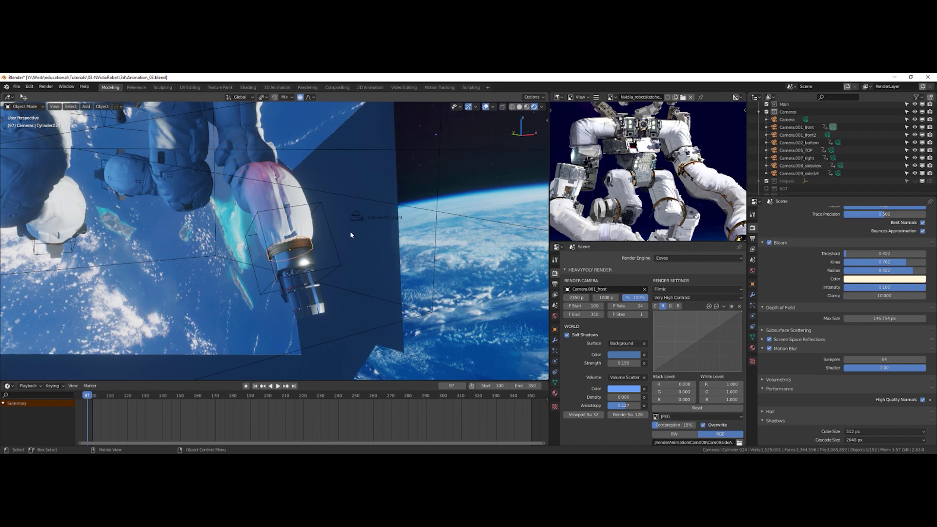
key(shift+s)
shift+middle_drag(311, 238, 342, 376)
scroll(263, 204, down, 4)
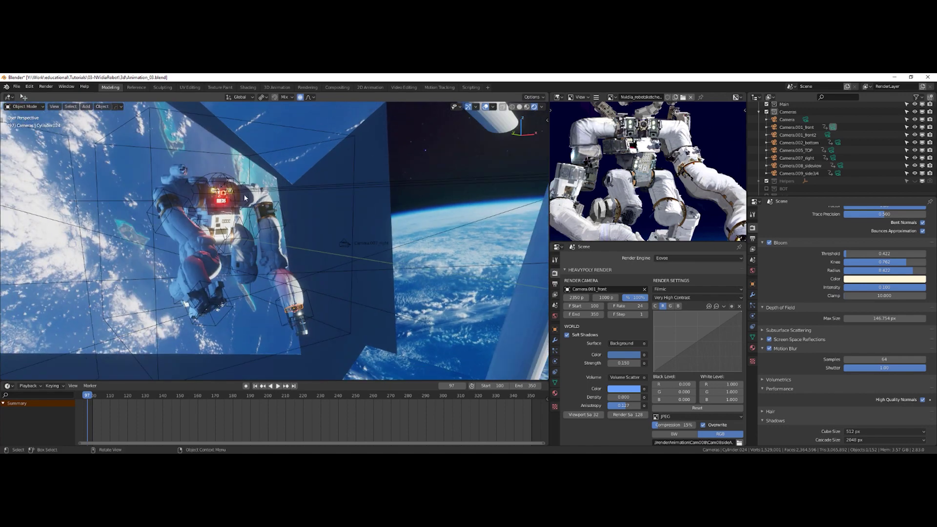
Select the arm empties and the L_handClaw control in turn to inspect the limb's keyframed controls.
click(277, 216)
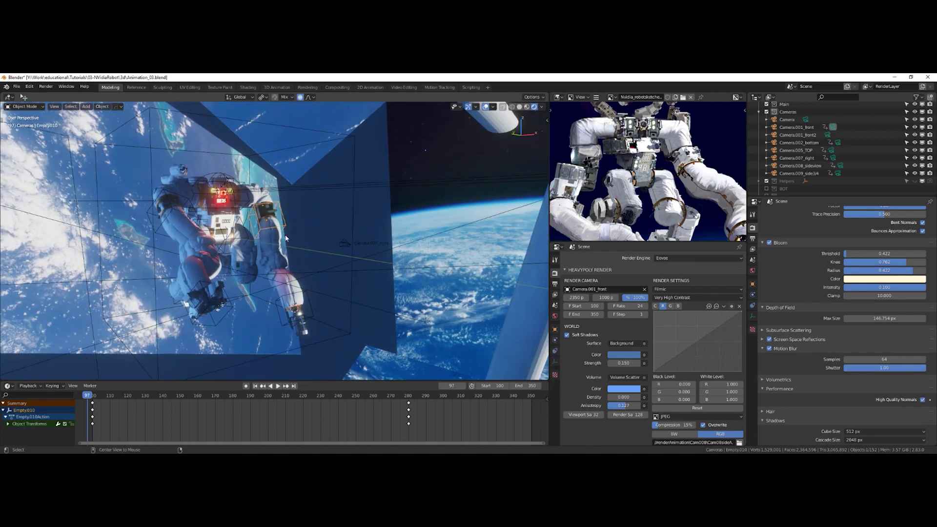
middle_drag(298, 256, 277, 301)
click(281, 306)
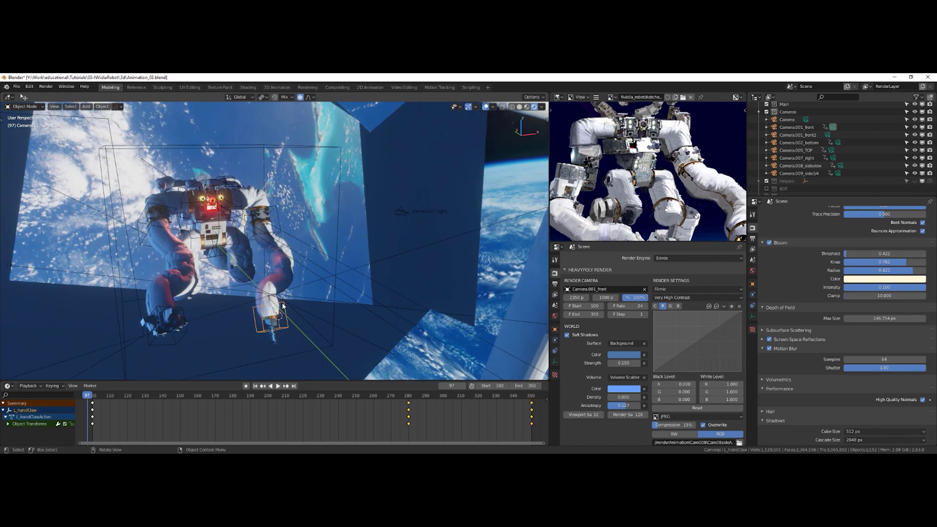
click(243, 208)
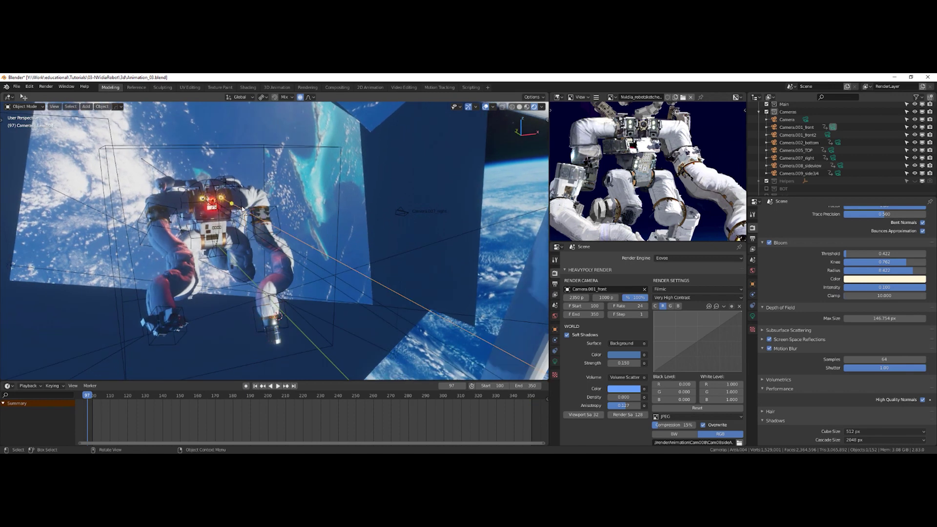
click(244, 209)
click(242, 207)
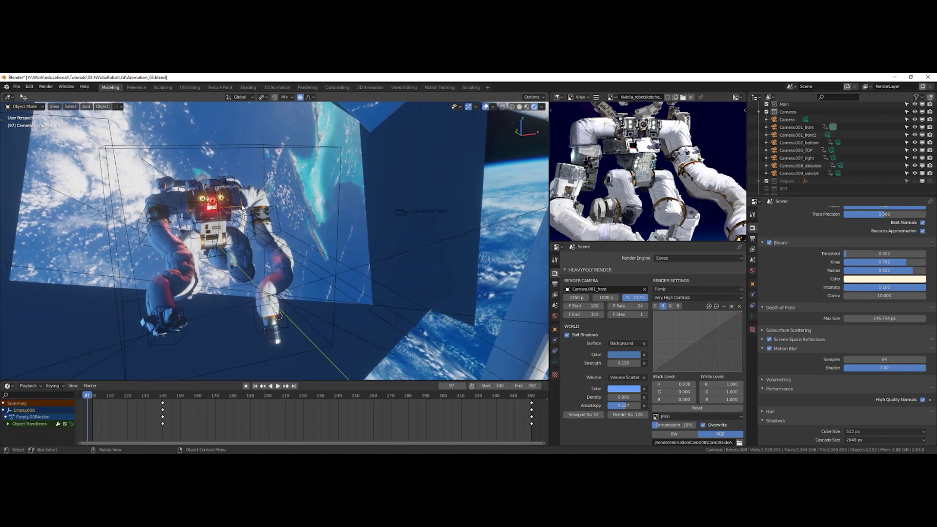
key(alt+r)
Select the L_handClaw control and then the wrist ring mesh just above the claw's fingers.
middle_drag(215, 220, 260, 229)
click(234, 241)
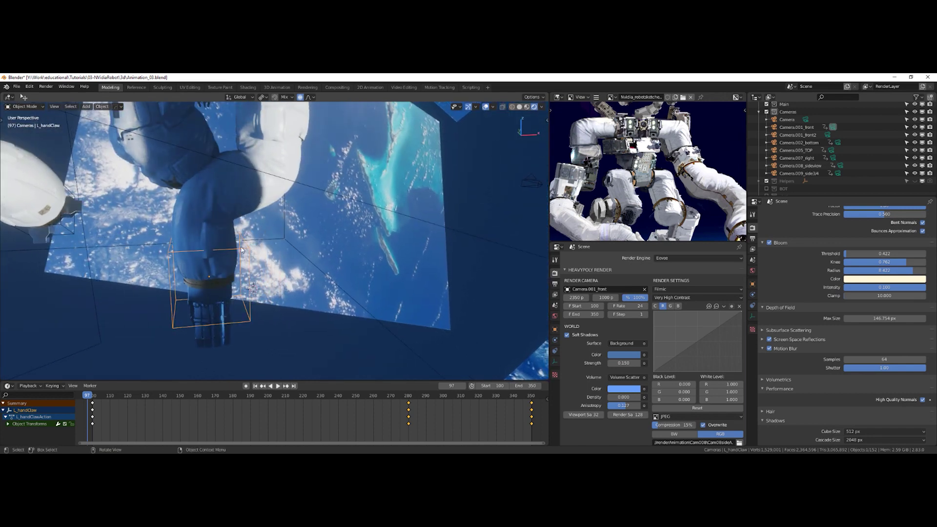
right_click(264, 261)
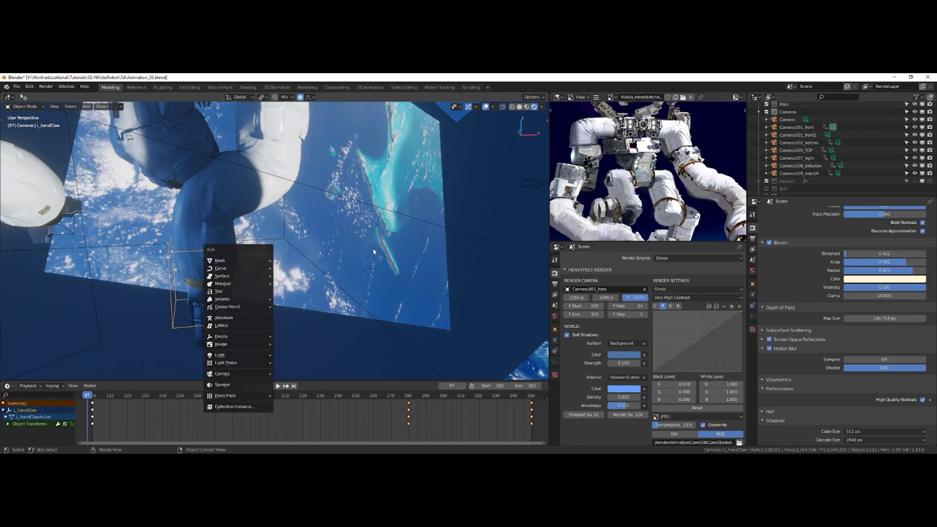
click(218, 295)
click(221, 281)
click(223, 284)
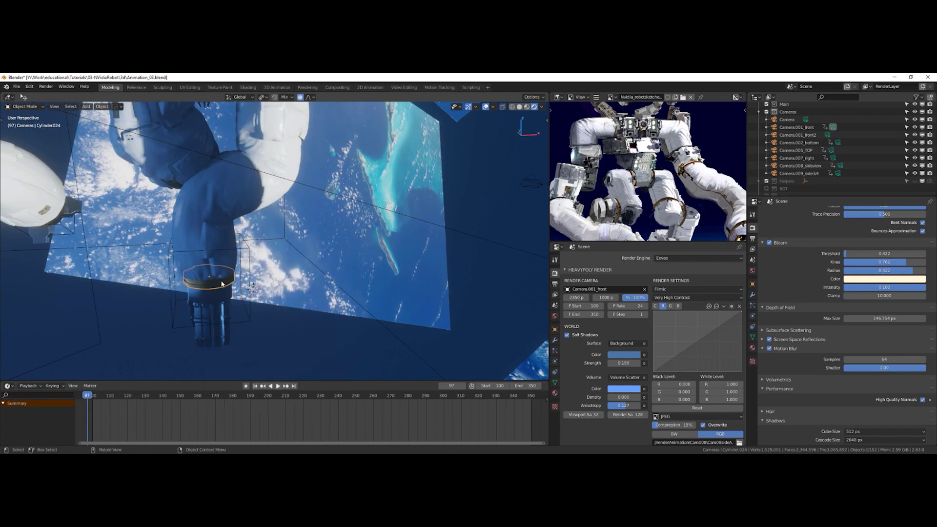
Try rotating the wrist ring about 34 degrees around the global Z axis.
middle_drag(223, 284, 270, 276)
key(KP_Decimal)
key(r)
key(z)
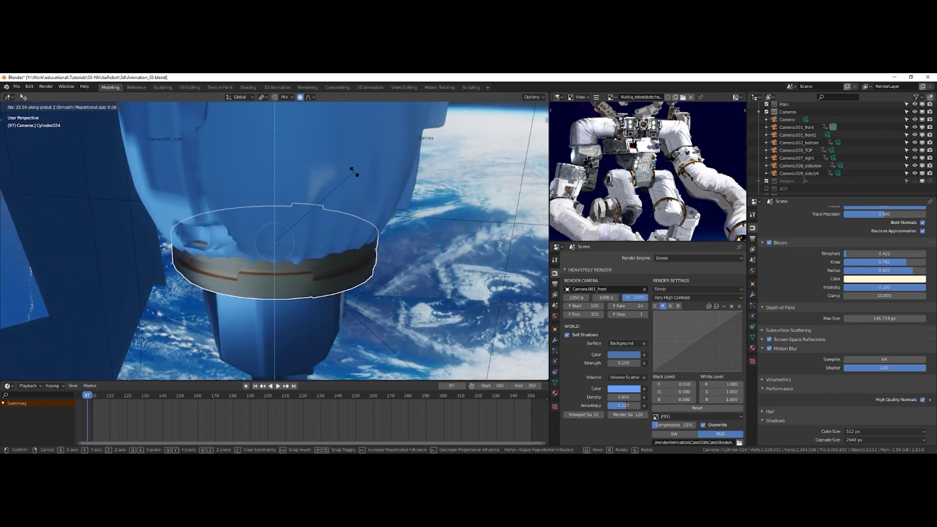
right_click(360, 201)
scroll(353, 210, down, 6)
middle_drag(354, 209, 272, 229)
key(shift+a)
mouse_move(276, 306)
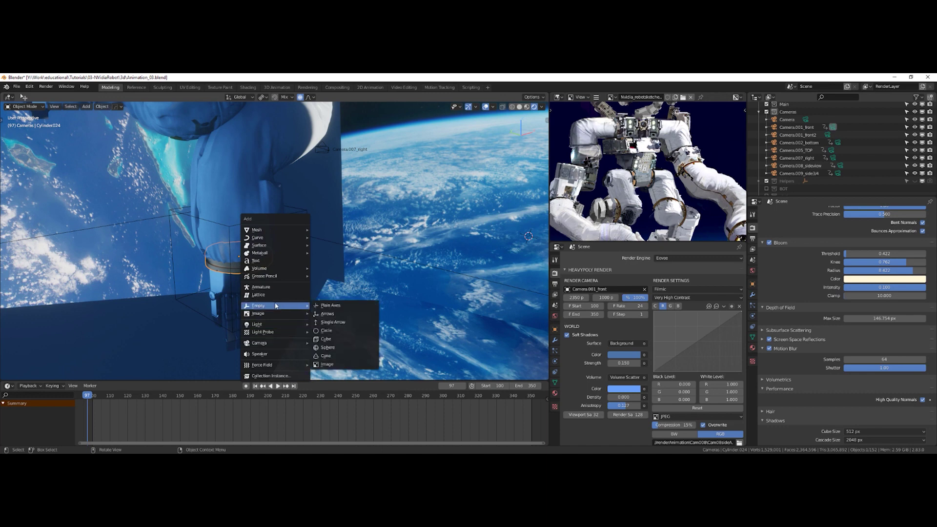
key(Escape)
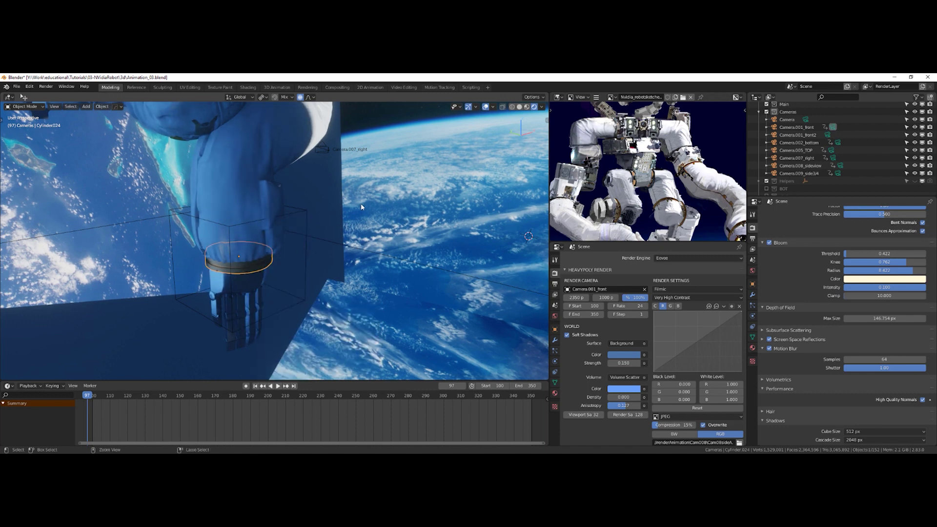
Snap the 3D cursor to the wrist ring and isolate the ring in local view.
middle_drag(361, 207, 322, 172)
key(Tab)
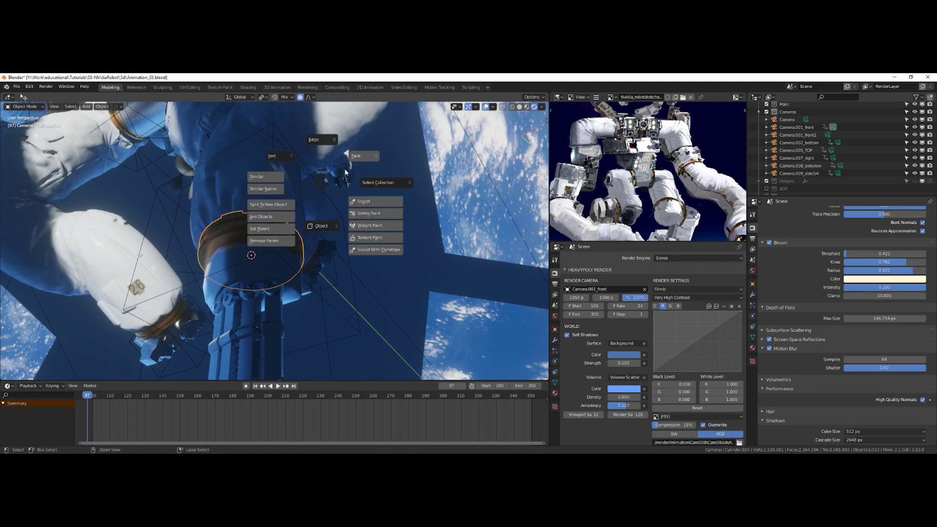
key(z)
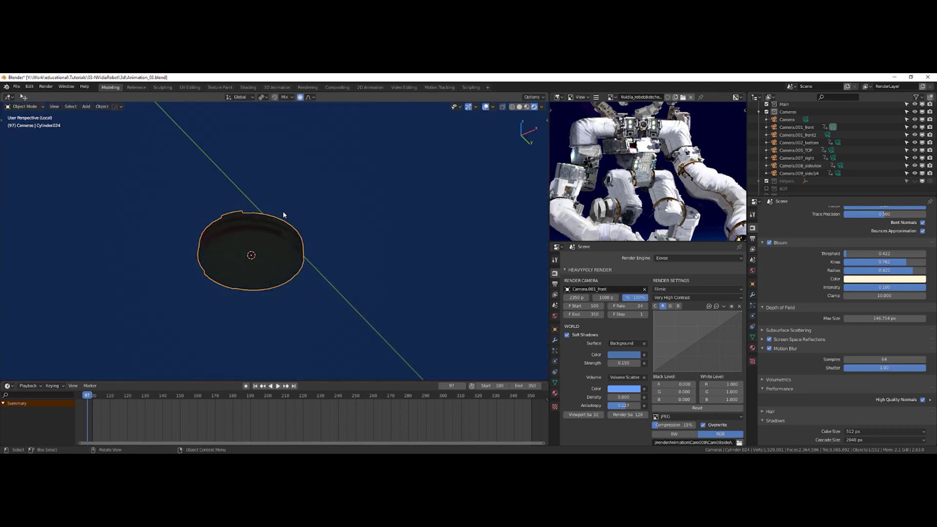
scroll(247, 238, up, 4)
middle_drag(283, 214, 241, 280)
Enter Edit Mode with face selection and select the wrist ring's top and bottom cap faces.
key(ctrl+space)
click(320, 165)
click(237, 264)
shift+click(234, 192)
middle_drag(235, 191, 254, 183)
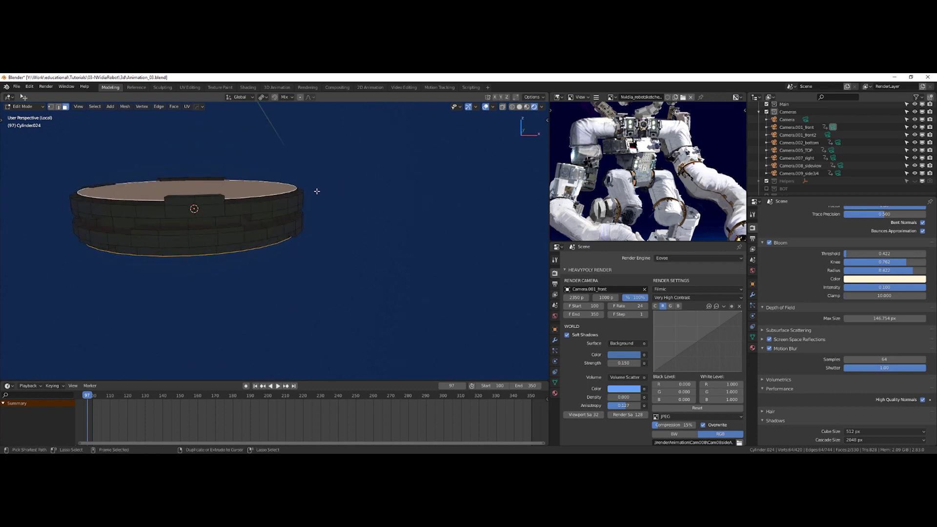
middle_drag(317, 191, 247, 275)
scroll(200, 215, down, 2)
middle_drag(201, 215, 244, 243)
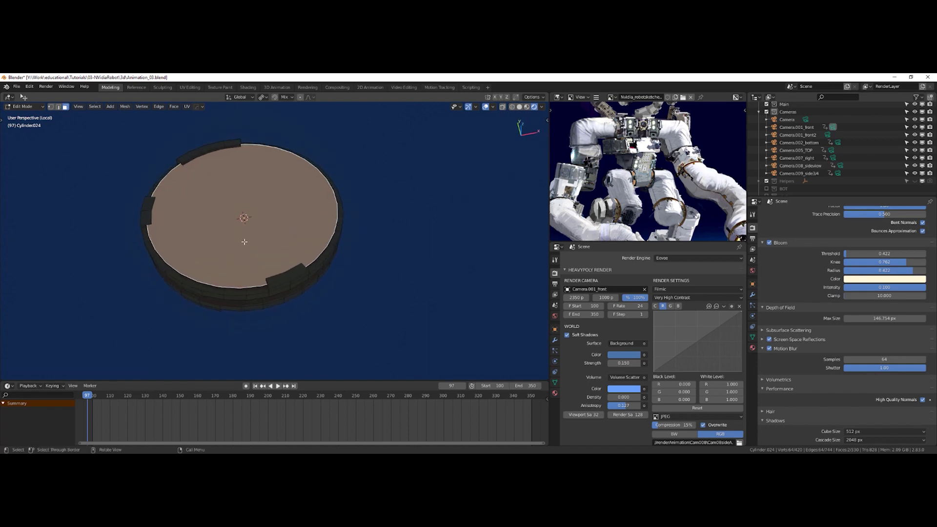
Exit local view to show the whole scene again and return the wrist ring to Object Mode.
scroll(244, 241, down, 5)
middle_drag(243, 241, 193, 272)
key(slash)
middle_drag(192, 273, 221, 260)
key(space)
click(227, 303)
Add an Arrows empty at the 3D cursor in the center of the wrist ring.
middle_drag(232, 214, 230, 248)
scroll(242, 262, up, 1)
key(shift+a)
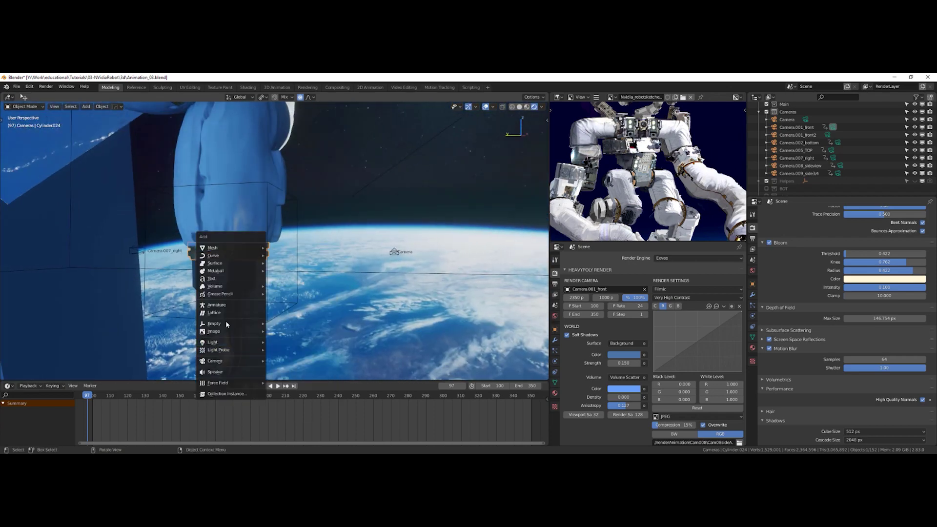
mouse_move(226, 324)
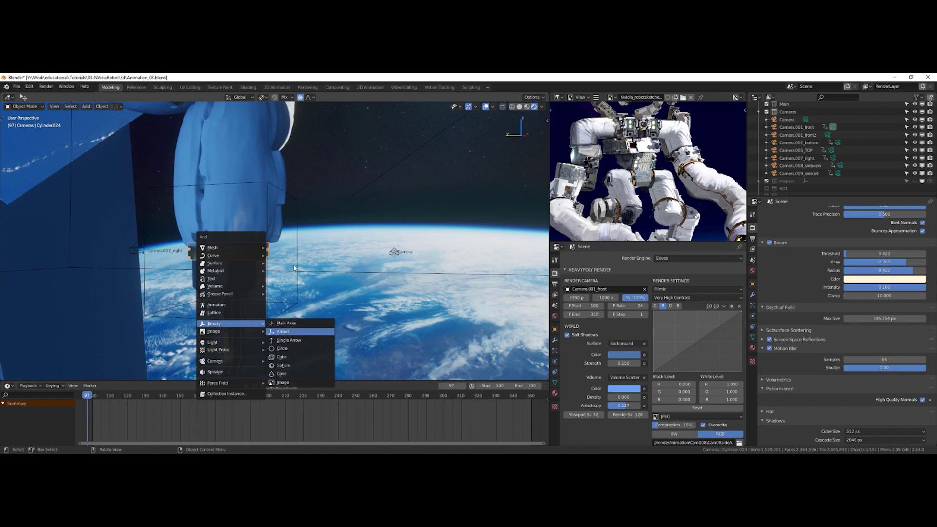
click(283, 331)
Switch the viewport to wireframe shading around the new arrows empty at the wrist.
mouse_move(295, 267)
middle_down()
mouse_move(312, 264)
mouse_move(192, 258)
mouse_move(274, 247)
mouse_move(201, 241)
mouse_move(315, 247)
middle_up()
key(z)
click(248, 243)
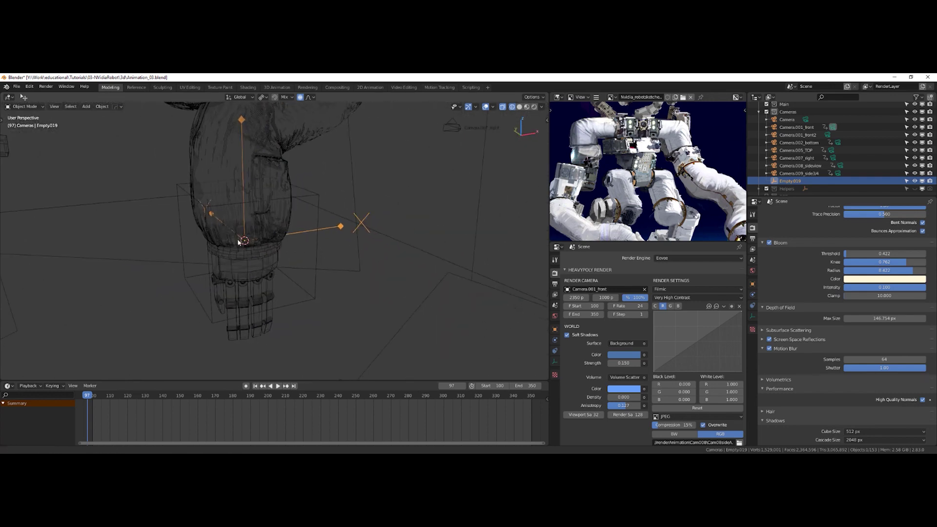
Select the hand's four fingers and thumb, adding the palm block below the wrist ring last as the active object.
middle_drag(244, 240, 206, 296)
click(209, 301)
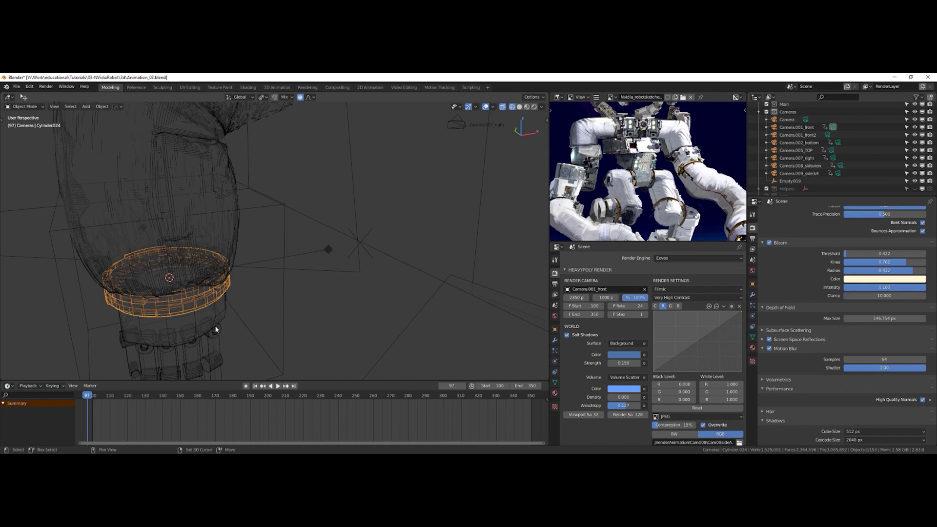
middle_drag(216, 330, 297, 278)
click(285, 282)
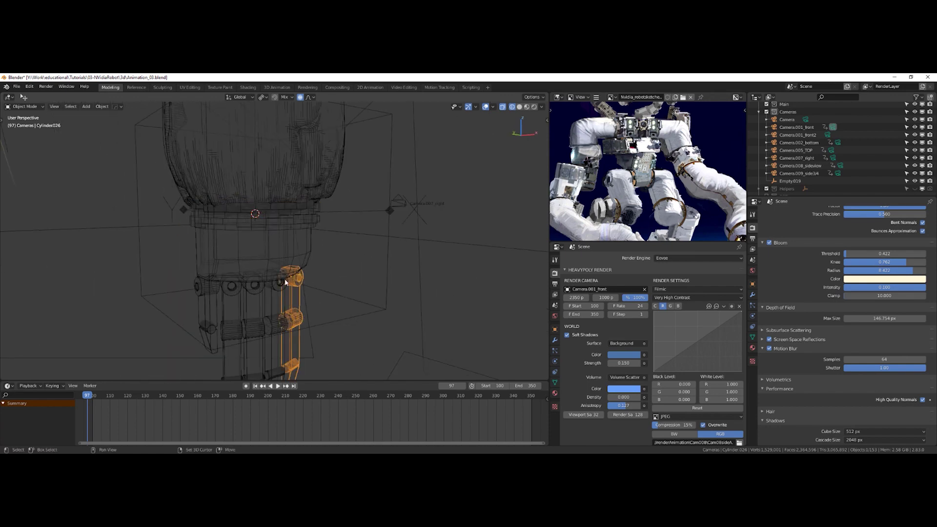
shift+click(270, 286)
shift+click(250, 288)
shift+click(230, 288)
shift+click(209, 288)
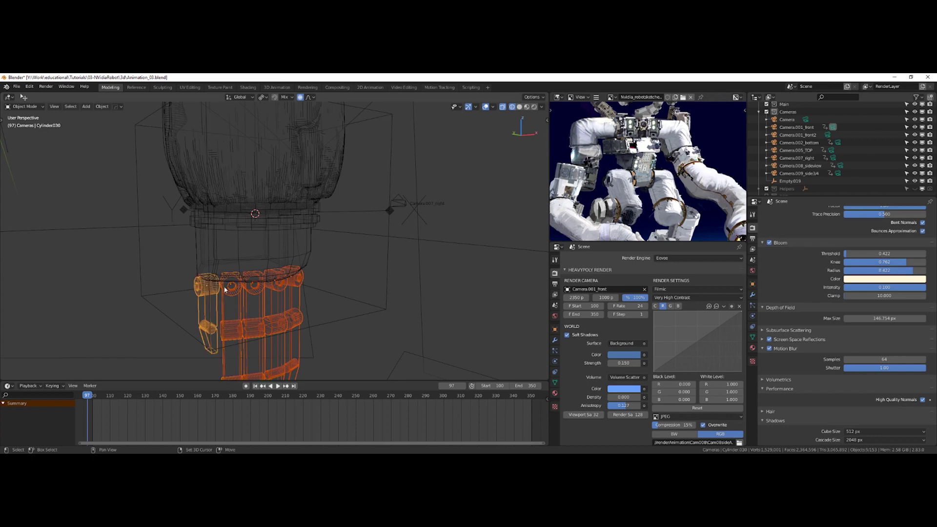
shift+click(221, 282)
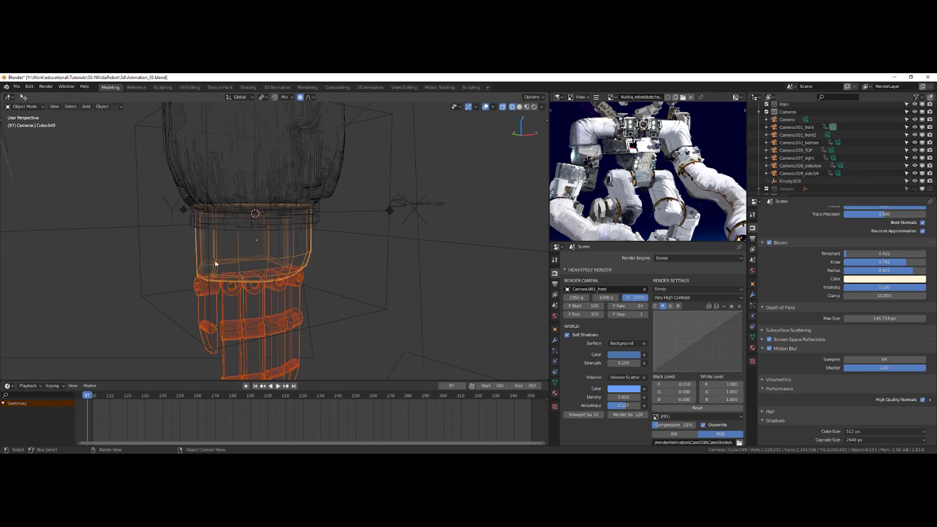
Try parenting the fingers and thumb to the palm with the plain Object option, and undo it.
key(ctrl+p)
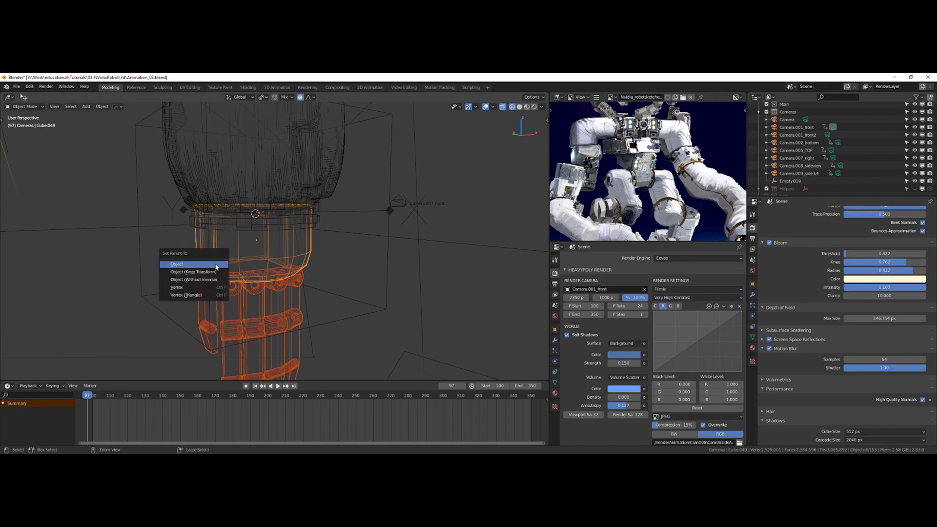
click(217, 265)
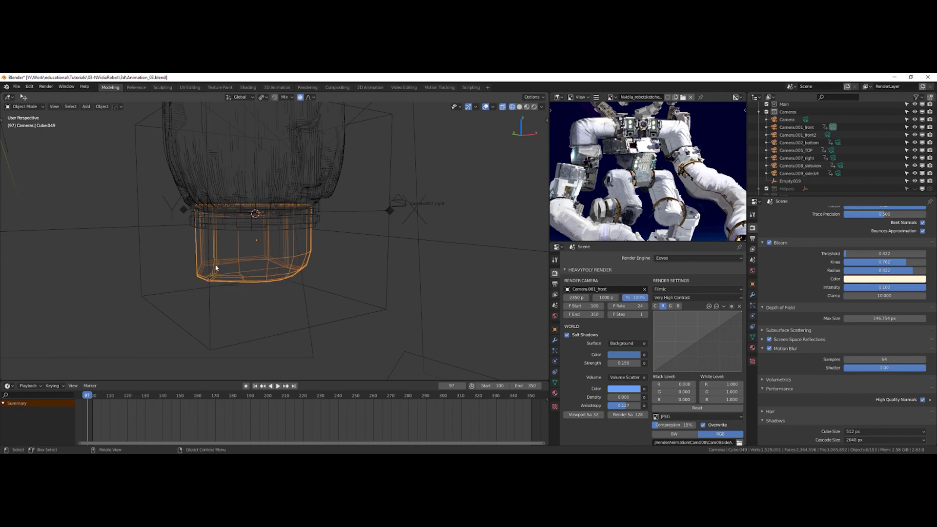
key(ctrl+z)
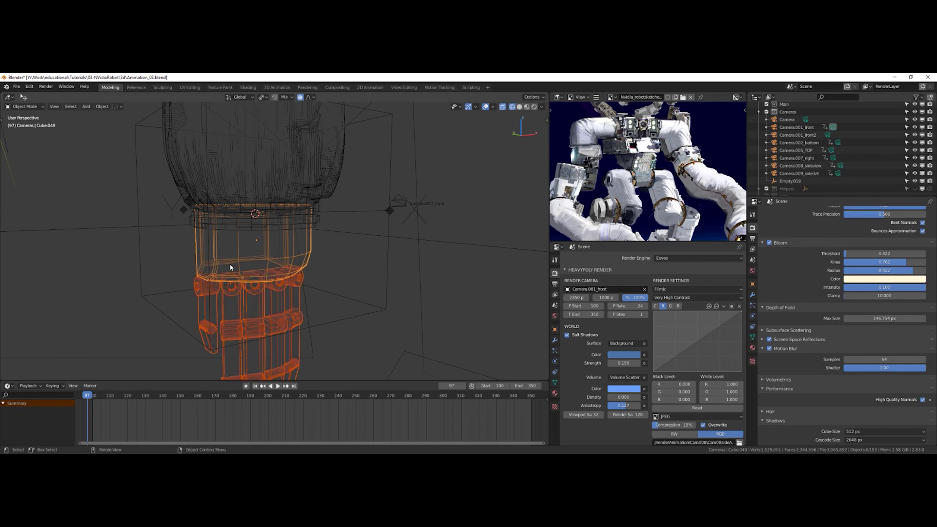
Parent the selected fingers and thumb to the palm using Object (Keep Transform).
shift+middle_drag(237, 236, 232, 211)
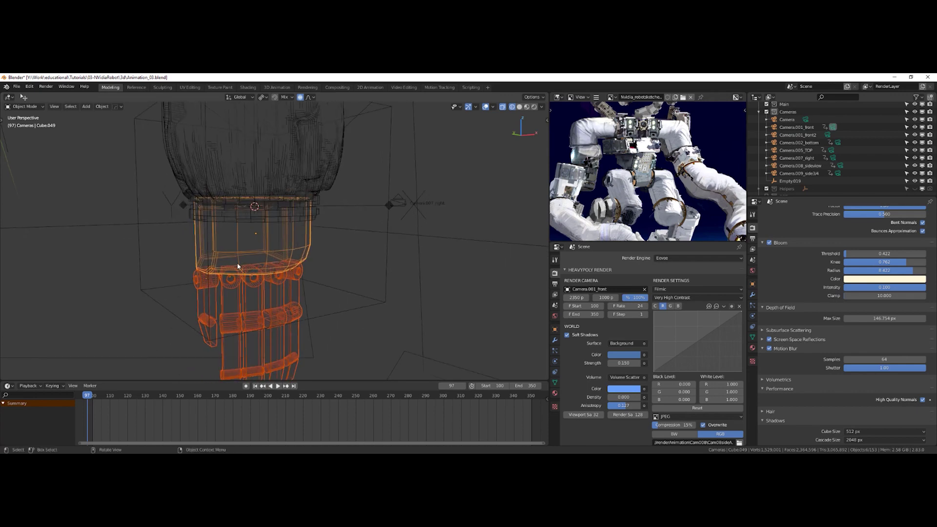
key(ctrl+p)
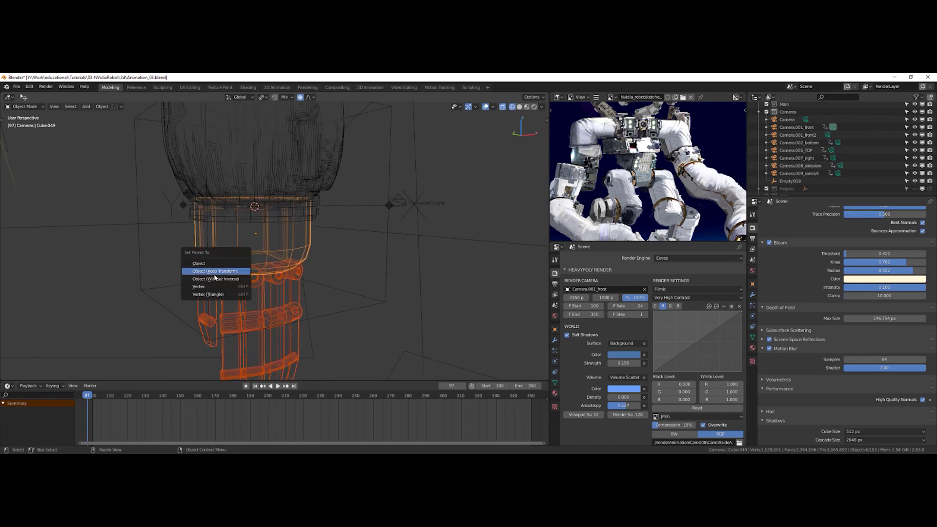
click(215, 271)
Select the palm and the wrist ring, with the ring active, and parent the palm to it using Object (Keep Transform).
middle_drag(215, 277, 248, 264)
click(289, 278)
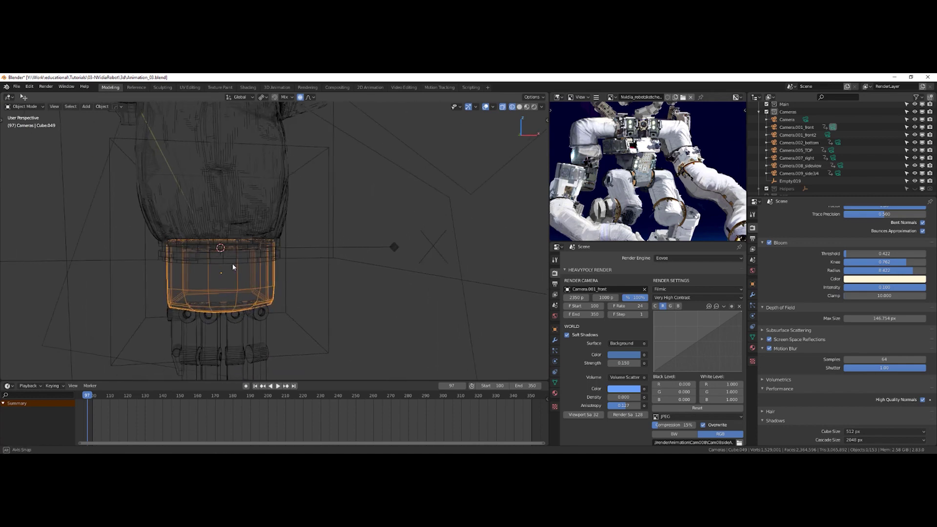
shift+click(248, 259)
click(258, 270)
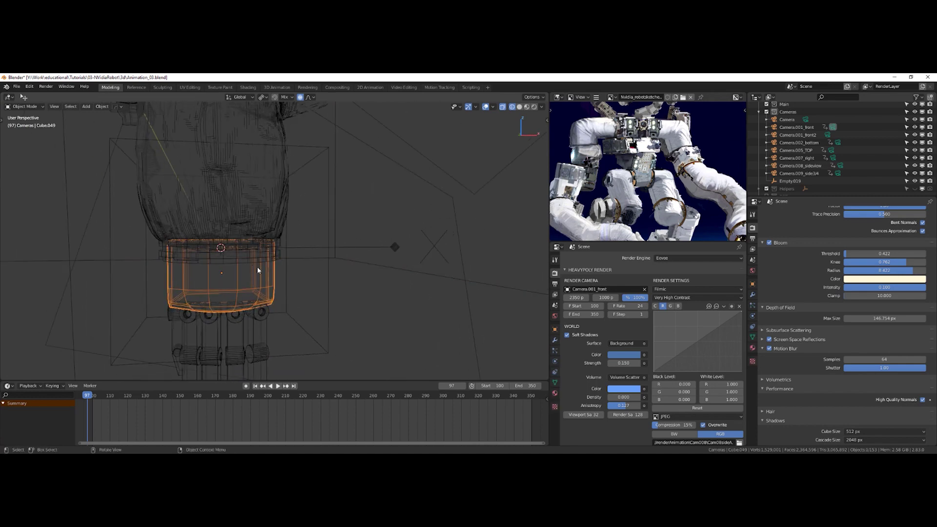
shift+click(280, 265)
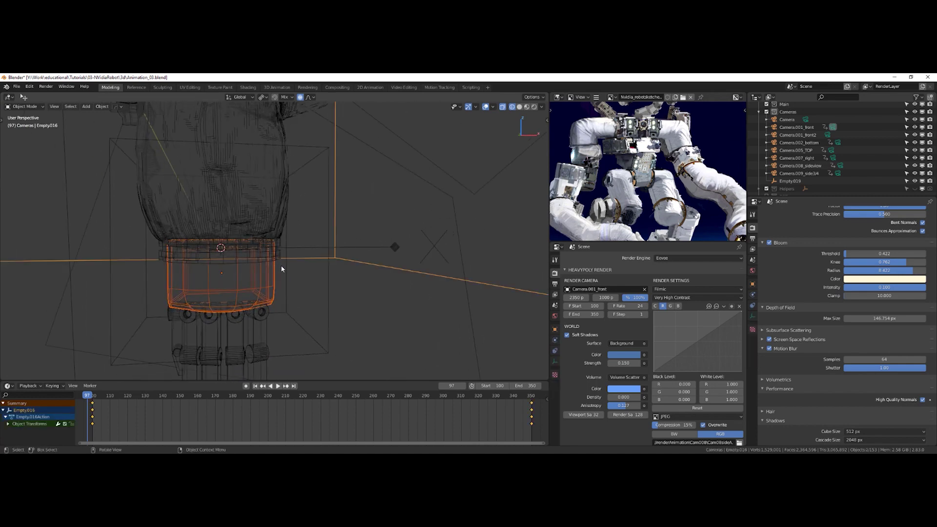
click(274, 268)
middle_drag(274, 268, 282, 261)
shift+click(272, 254)
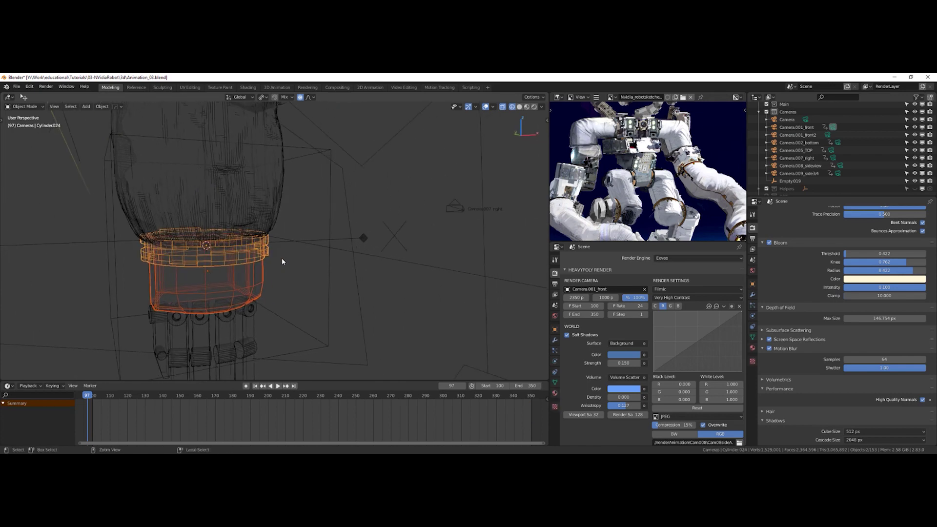
key(ctrl+p)
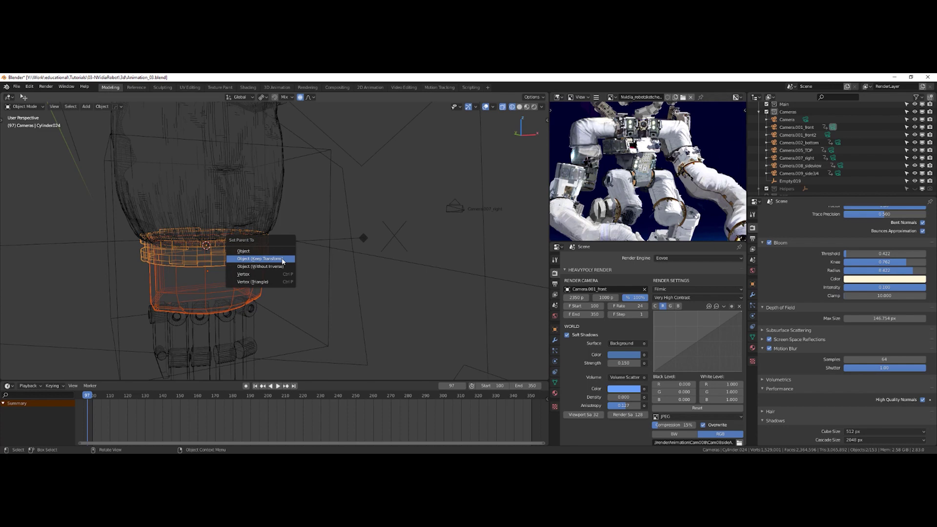
click(282, 261)
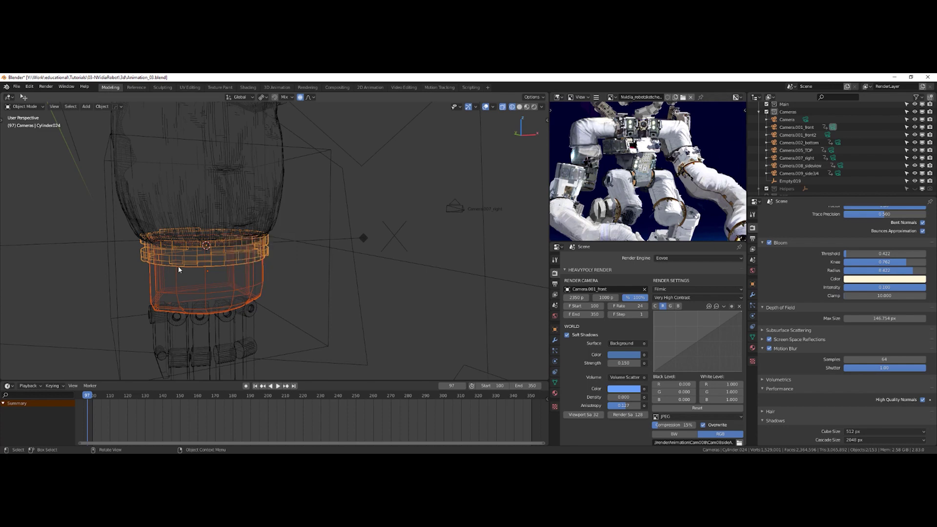
Select the palm and inspect the hand, the arm and the robot's whole body from several angles.
middle_drag(281, 261, 176, 293)
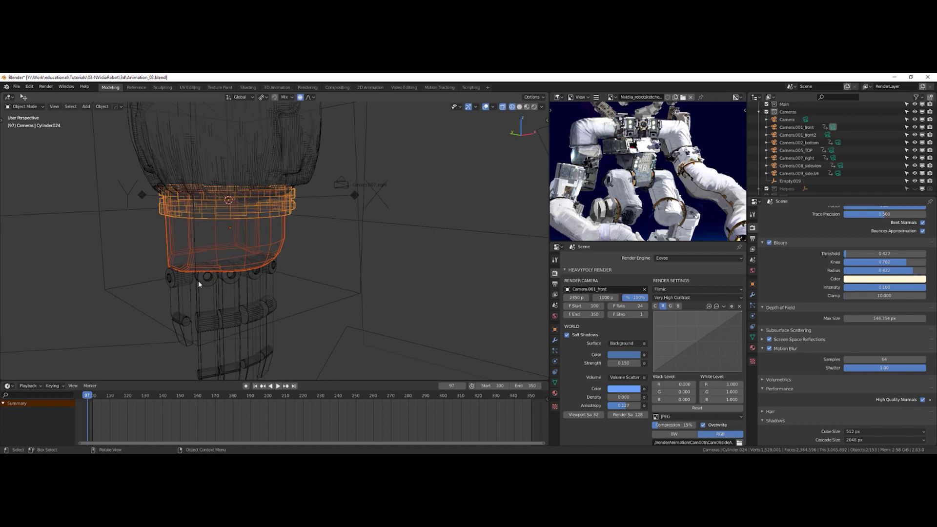
click(283, 242)
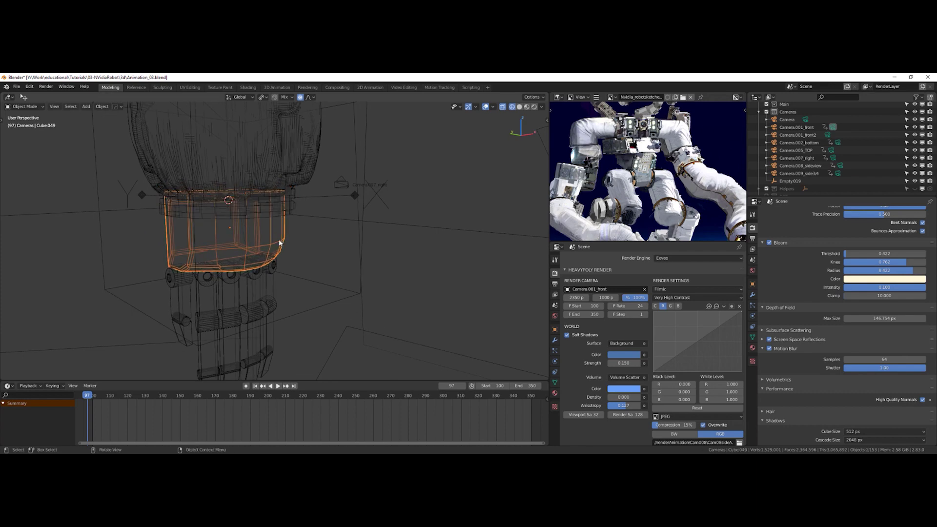
middle_drag(279, 242, 279, 259)
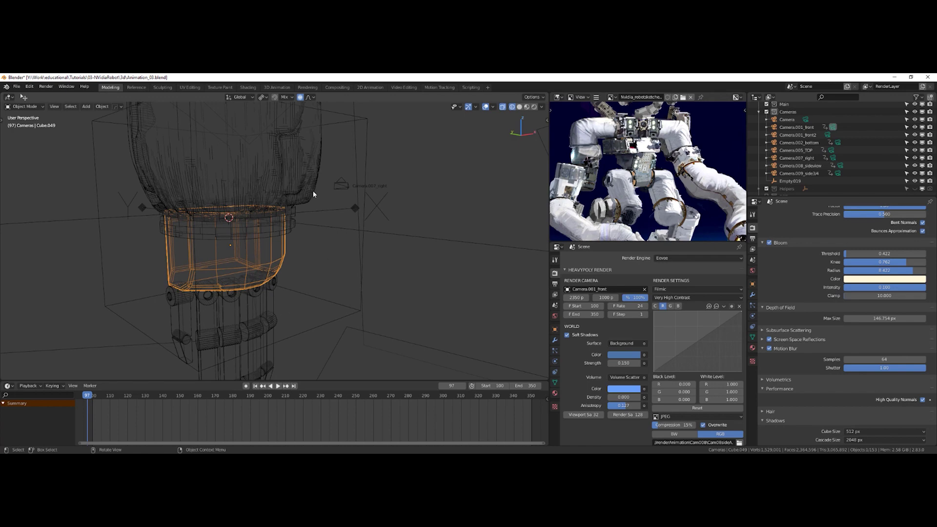
middle_drag(326, 228, 330, 285)
middle_drag(299, 178, 325, 189)
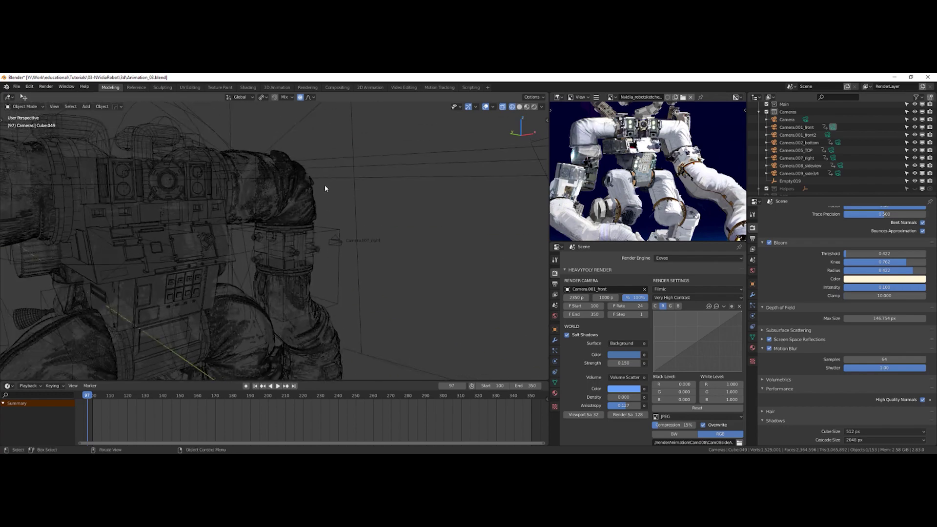
middle_drag(193, 166, 188, 144)
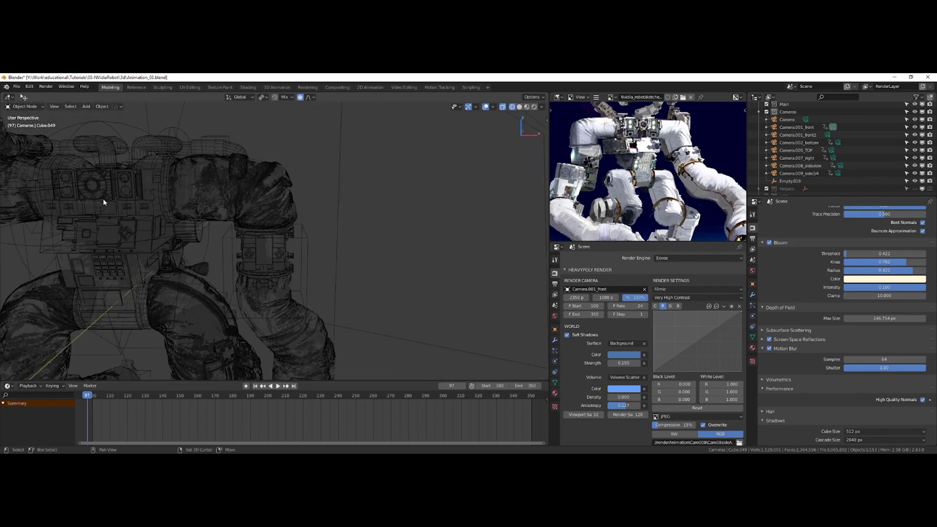
shift+middle_drag(104, 202, 168, 185)
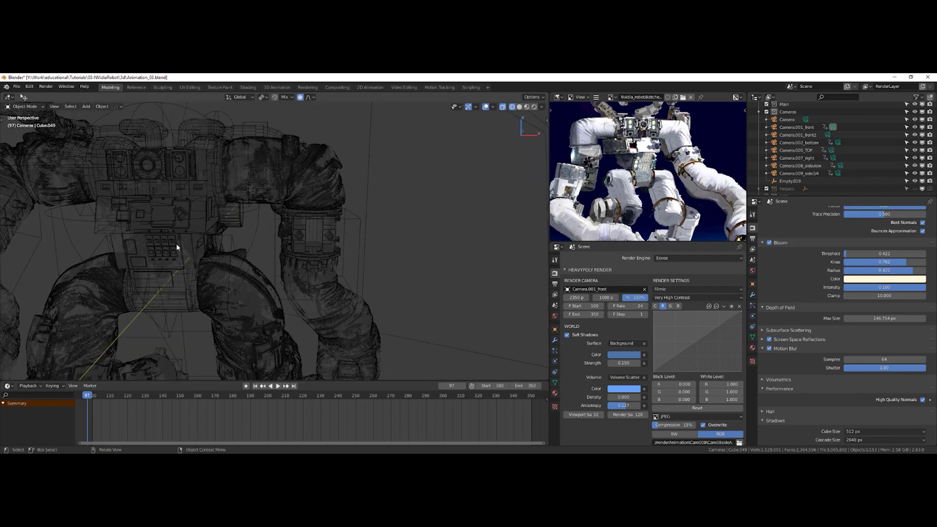
middle_drag(177, 244, 303, 264)
Test-rotate the palm about the global Z axis to check the parented fingers, and cancel the rotation.
scroll(254, 278, up, 3)
key(r)
key(z)
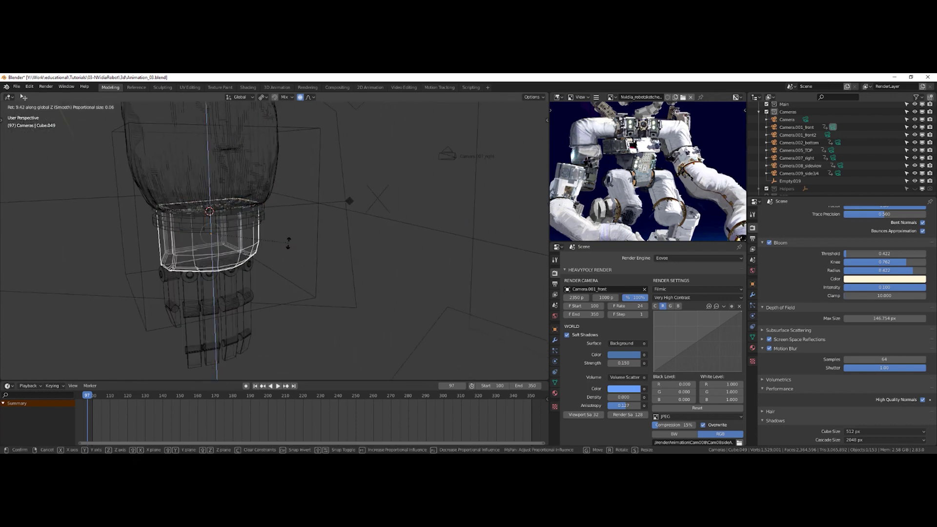
right_click(293, 210)
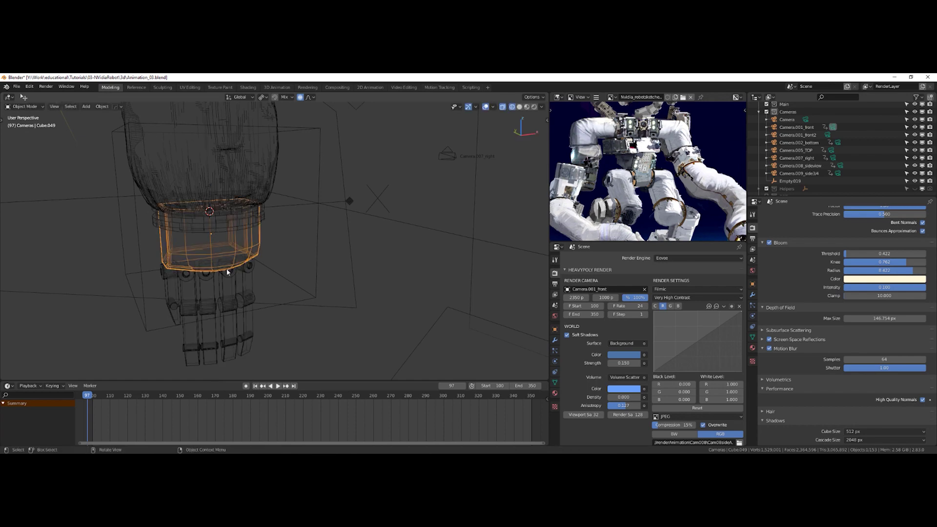
Show the object transform properties and lock the palm's location, rotation and scale.
click(258, 223)
middle_drag(262, 227, 347, 227)
key(n)
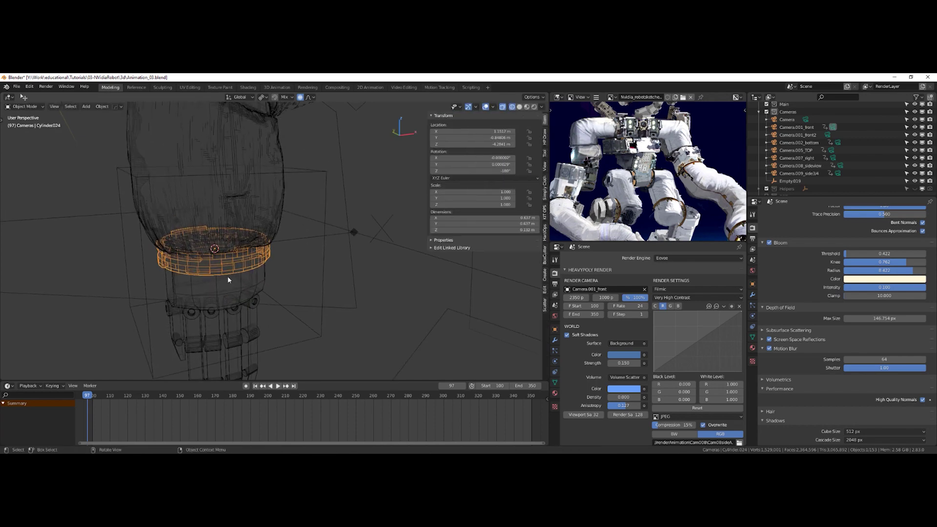
click(258, 290)
middle_drag(259, 290, 303, 261)
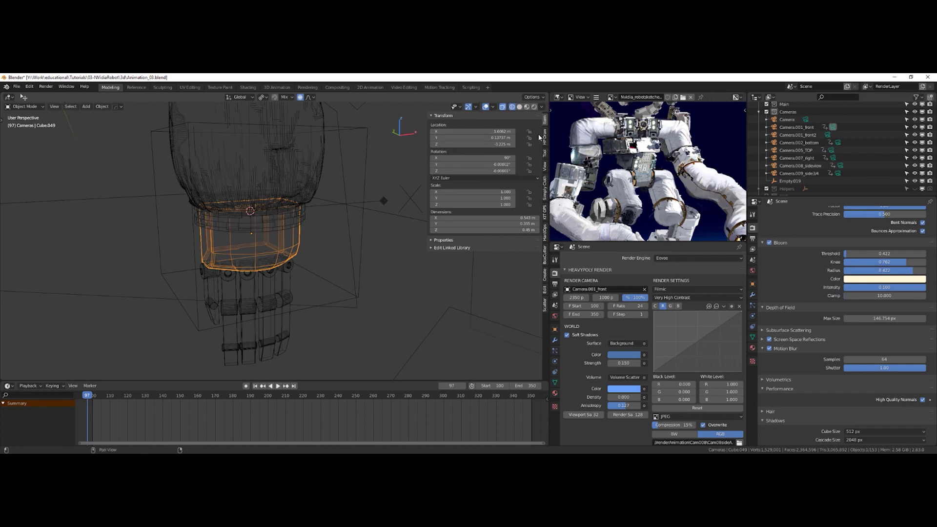
Go through the fingers, thumb, palm and wrist ring and check the transform locks of each part.
click(286, 290)
shift+click(269, 289)
shift+click(250, 291)
shift+click(232, 292)
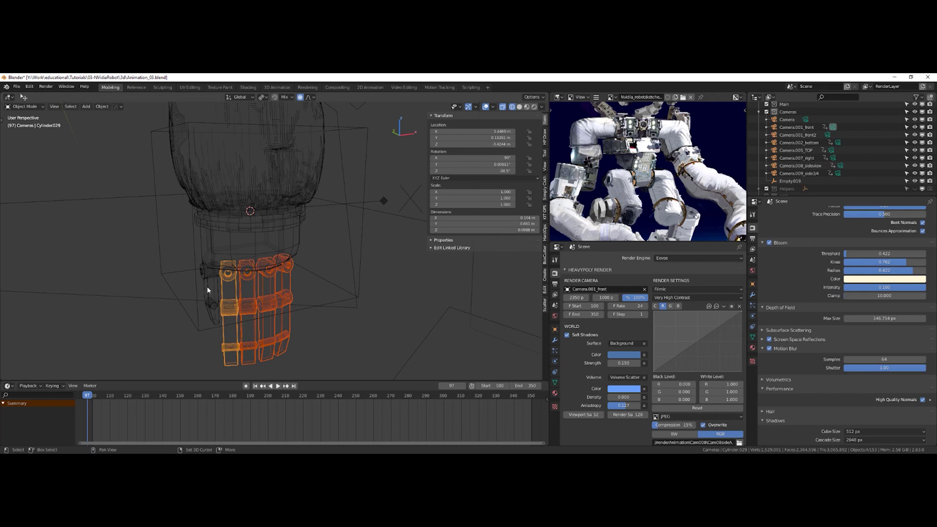
shift+click(207, 286)
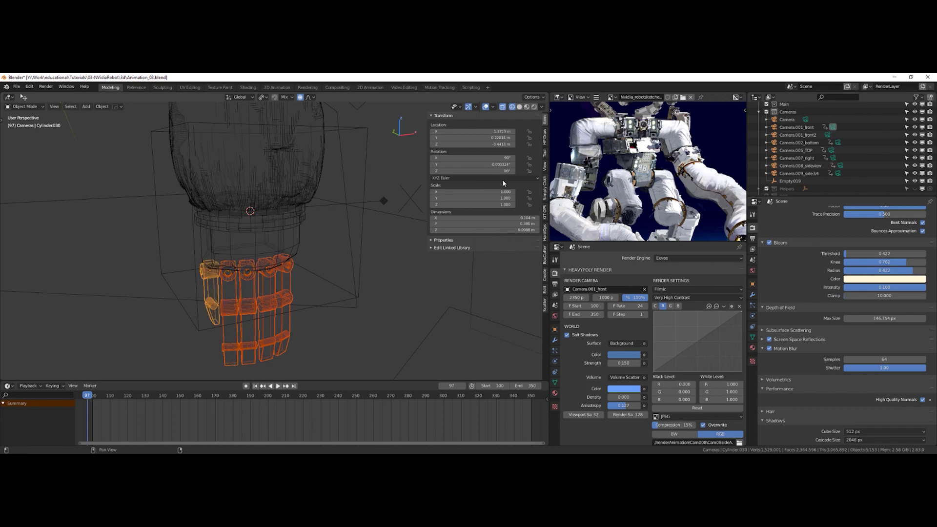
click(297, 232)
click(288, 261)
click(286, 273)
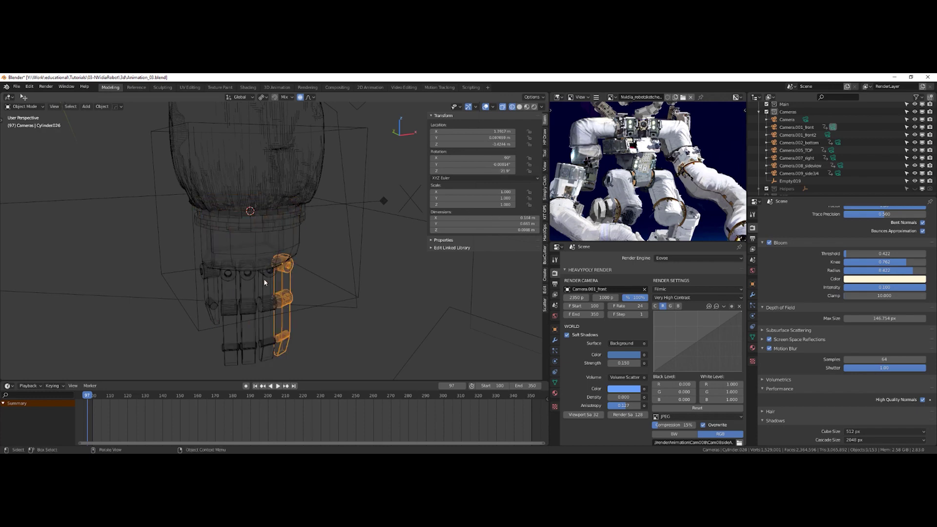
click(270, 269)
click(295, 240)
shift+middle_drag(307, 207, 306, 237)
click(301, 252)
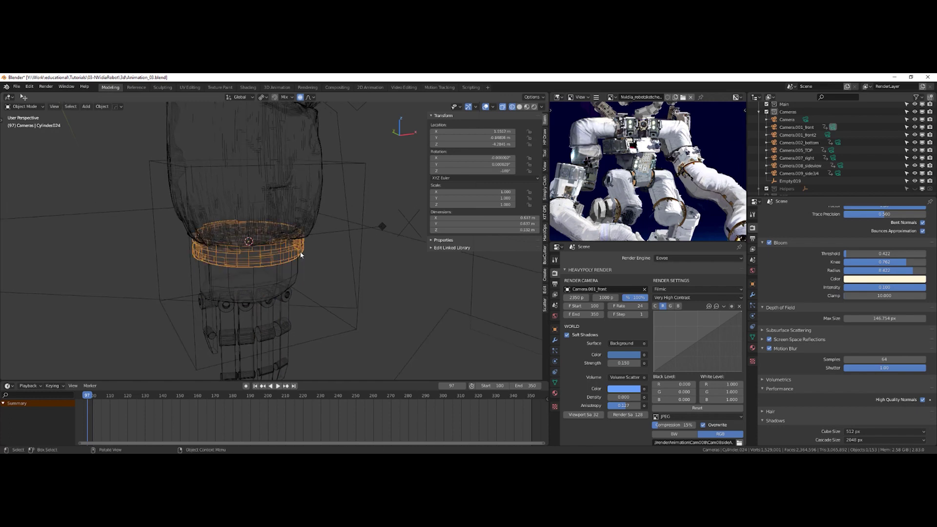
Select the palm and try moving it freely to test its transform locks.
click(293, 271)
key(g)
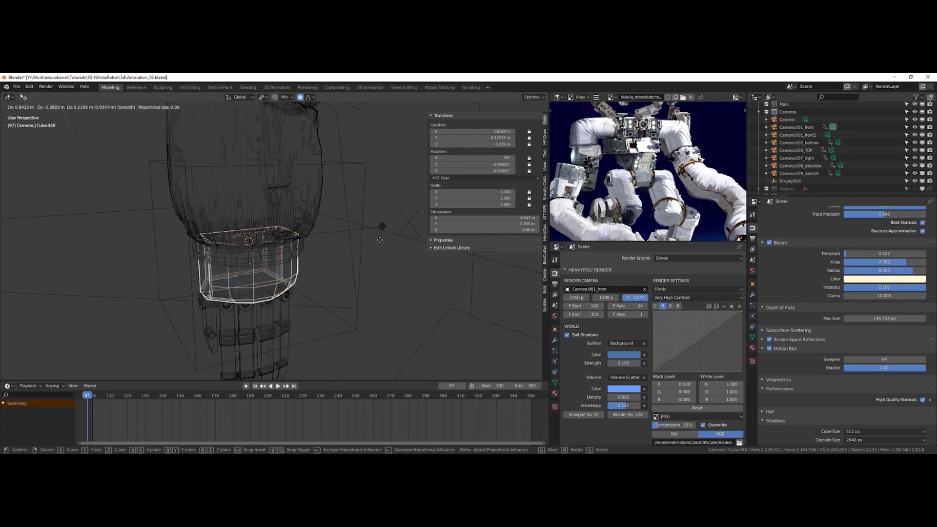
click(379, 239)
Select the wrist ring and lock its location, rotation and scale.
click(299, 248)
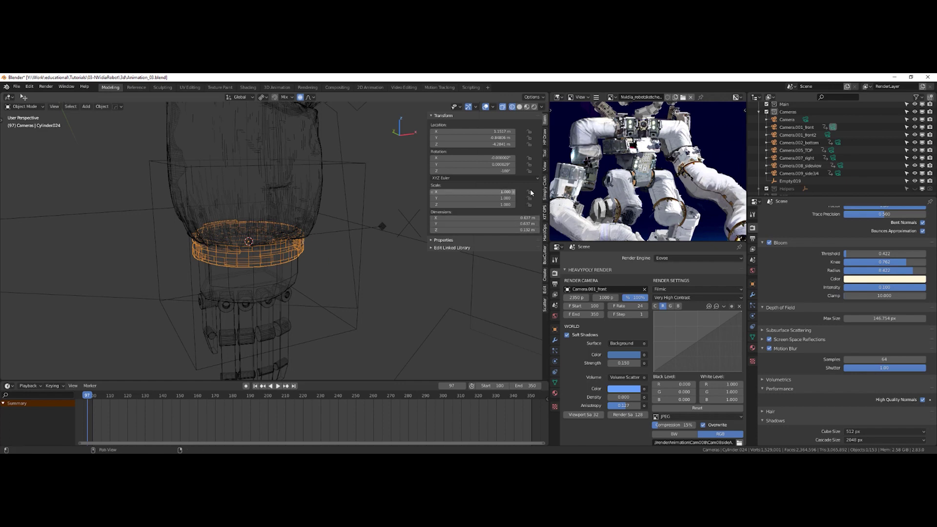
middle_drag(245, 163, 332, 228)
Test-move the arrows empty and the locked wrist ring in turn, cancelling the empty's moves.
click(372, 180)
click(332, 228)
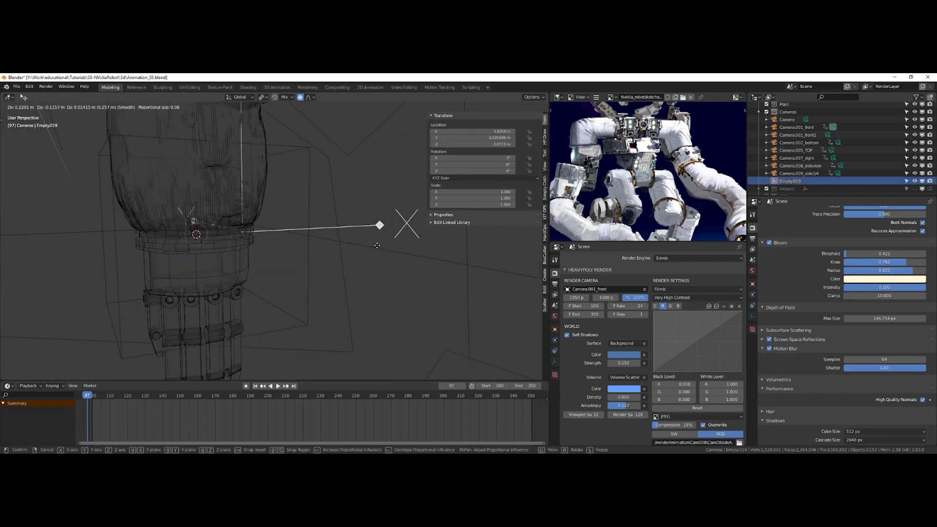
click(245, 242)
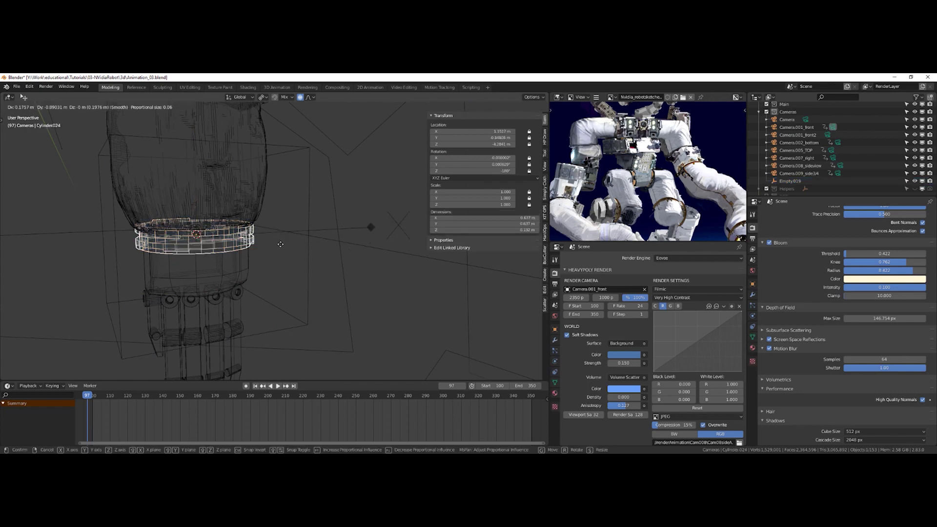
click(296, 232)
click(296, 231)
key(g)
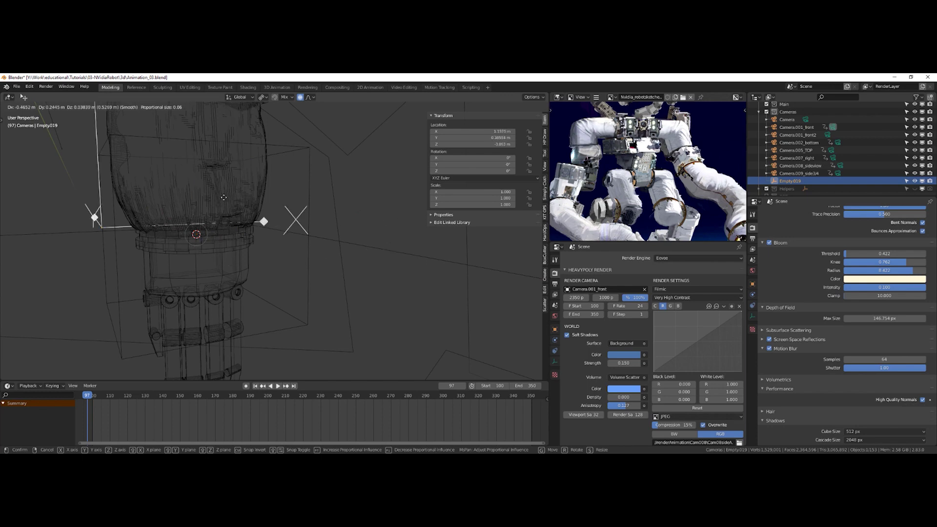
right_click(243, 240)
Parent the wrist ring to the arrows empty, keeping the empty as the parent object.
click(253, 242)
middle_drag(252, 244, 263, 226)
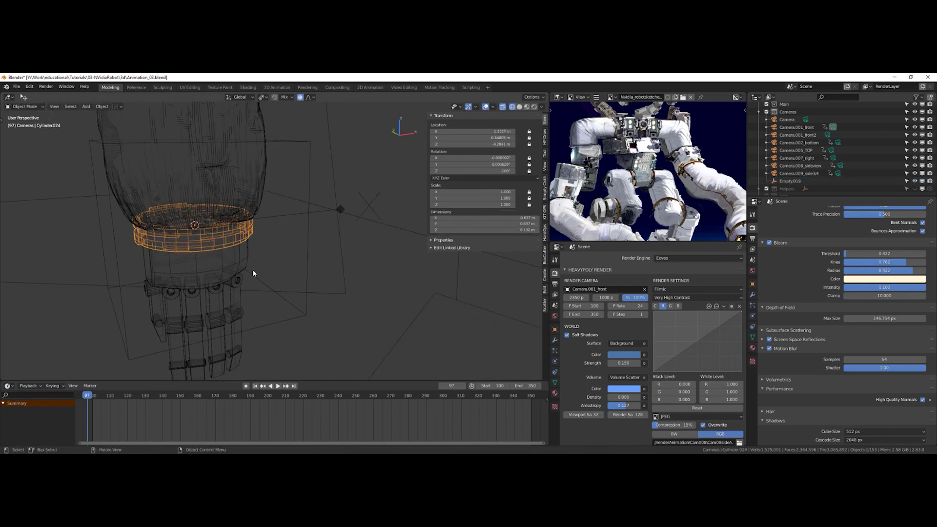
shift+click(264, 217)
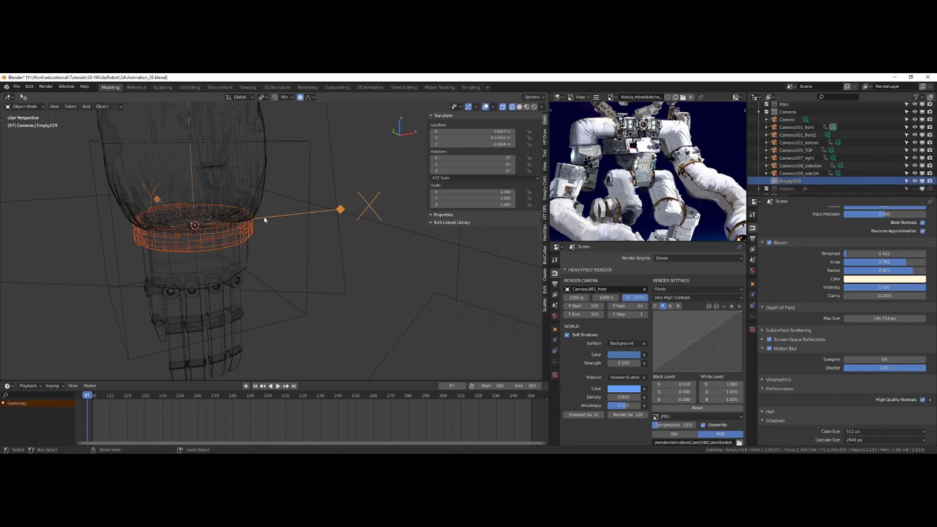
key(ctrl+p)
key(Return)
Test-move the arrows empty and test-rotate it about Z with the attached hand, cancelling both transforms.
click(260, 220)
key(g)
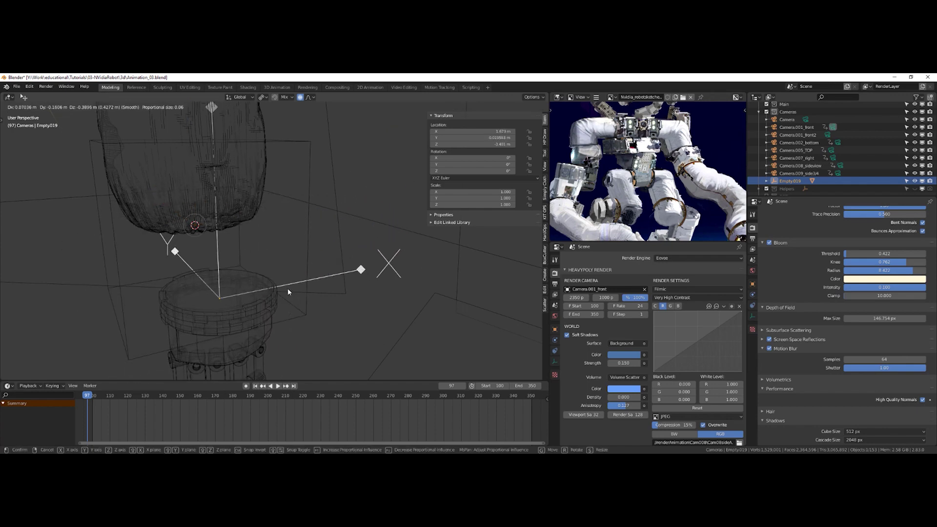
right_click(350, 242)
key(r)
key(z)
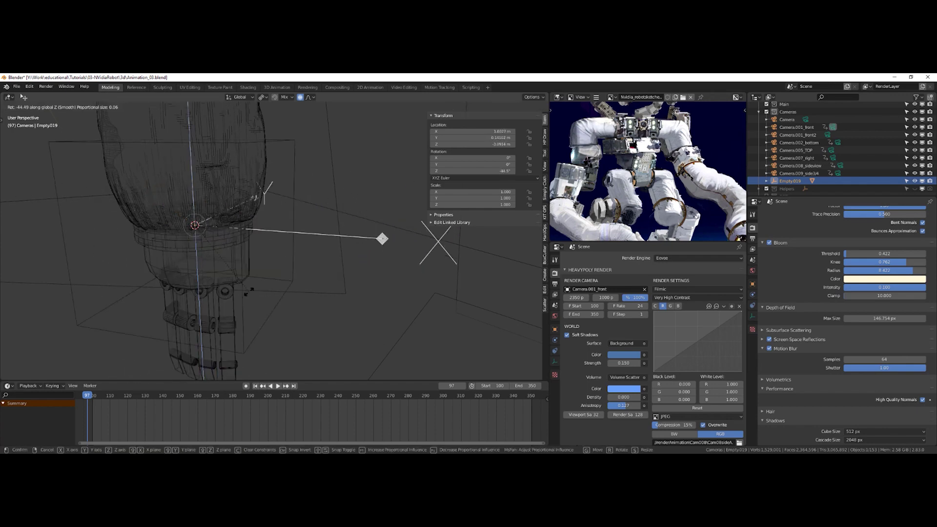
right_click(257, 249)
Test-rotate the arrows empty about the Y and X axes and cancel the rotation.
scroll(249, 252, down, 6)
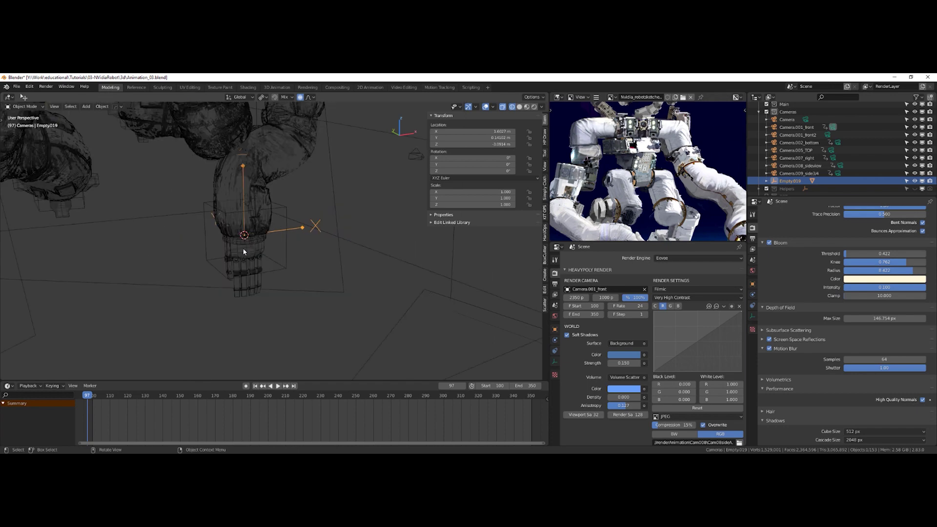
shift+middle_drag(244, 253, 301, 237)
key(r)
key(y)
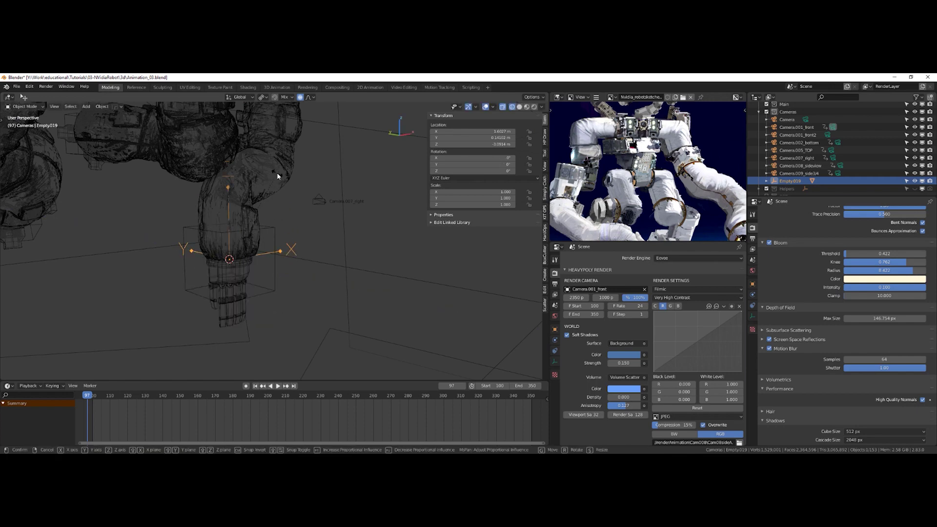
key(x)
key(Escape)
Try the arrows empty's X rotation once more and lock its X and Y rotation, keeping Z free.
middle_drag(259, 235, 308, 239)
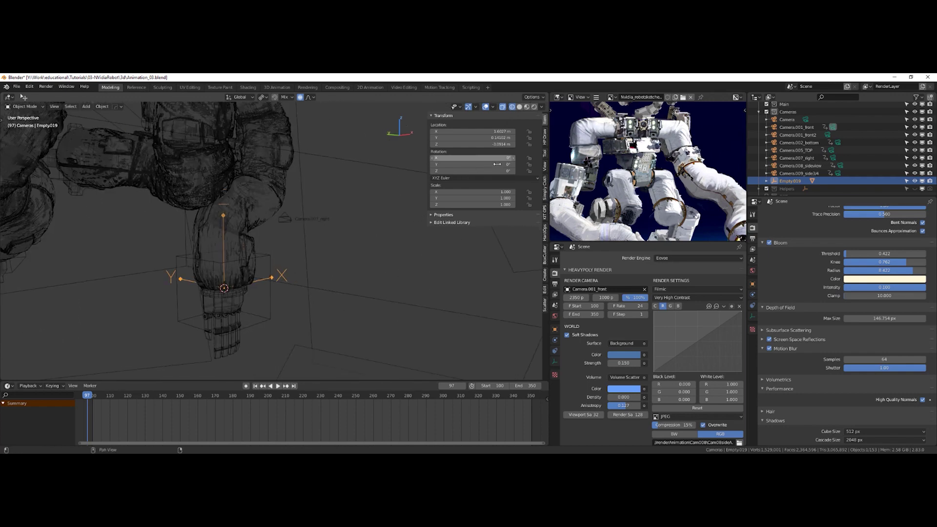
scroll(261, 234, up, 3)
shift+middle_drag(240, 276, 332, 215)
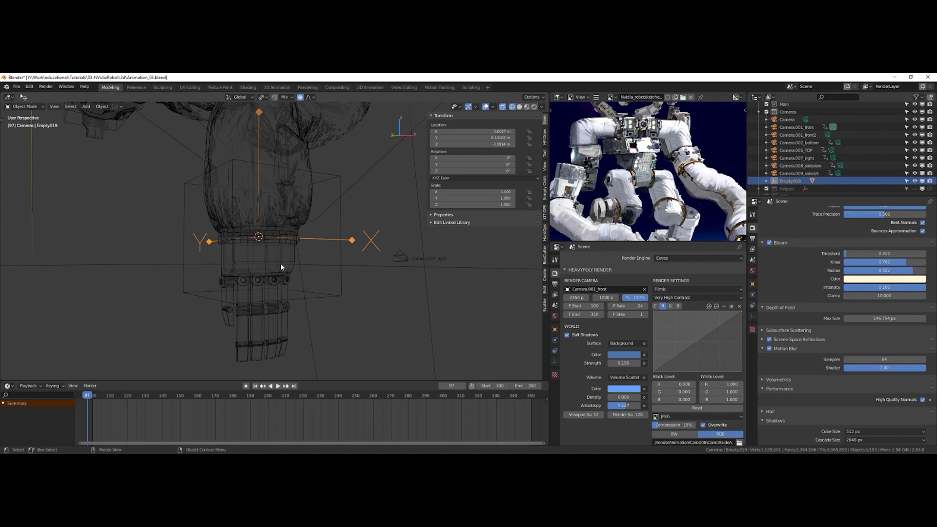
key(r)
key(x)
key(Escape)
middle_drag(266, 229, 267, 256)
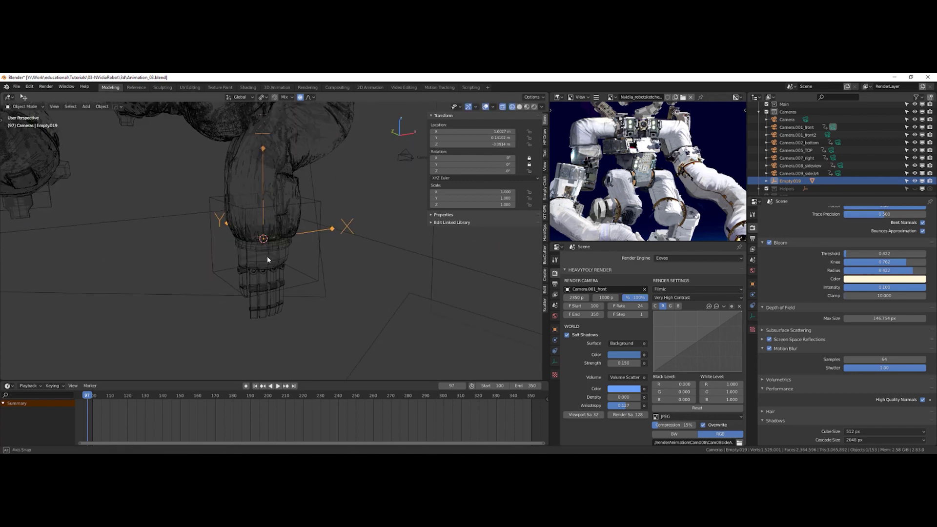
Test-rotate the arrows empty freely with its X and Y rotation locked, cancelling each attempt.
key(r)
right_click(350, 218)
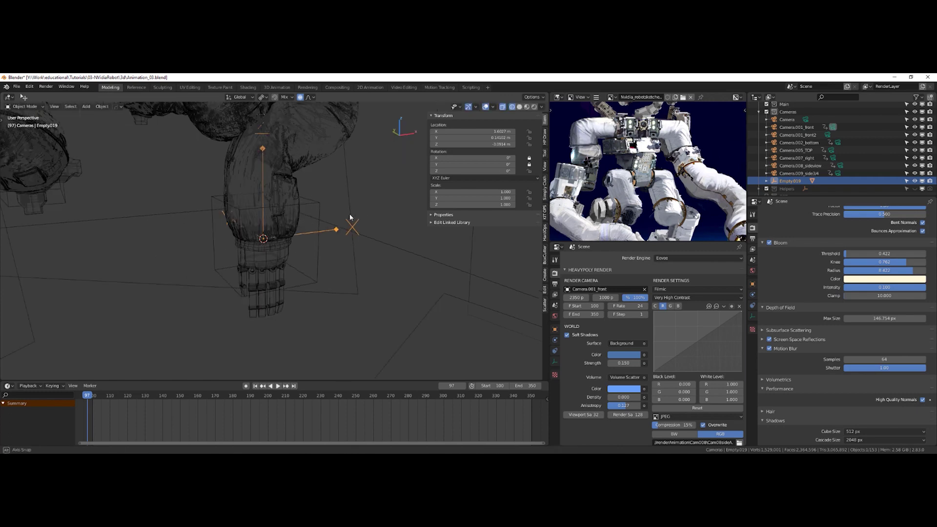
mouse_move(350, 218)
middle_down()
mouse_move(317, 230)
mouse_move(368, 220)
middle_up()
key(r)
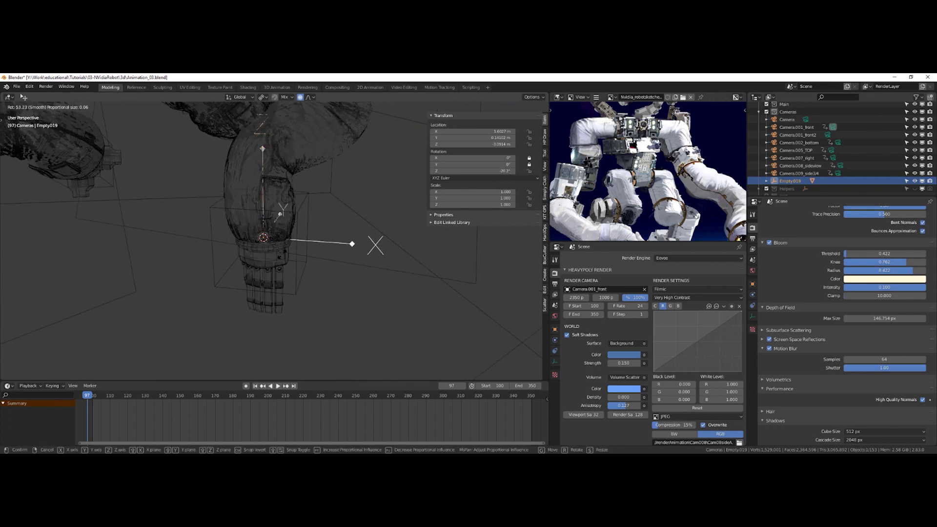
right_click(285, 220)
Select the robot's limb joint empty Empty.010 and test-rotate it, cancelling each rotation.
shift+middle_drag(278, 240, 291, 289)
scroll(272, 251, down, 4)
middle_drag(253, 216, 341, 214)
click(297, 213)
key(r)
right_click(303, 235)
key(r)
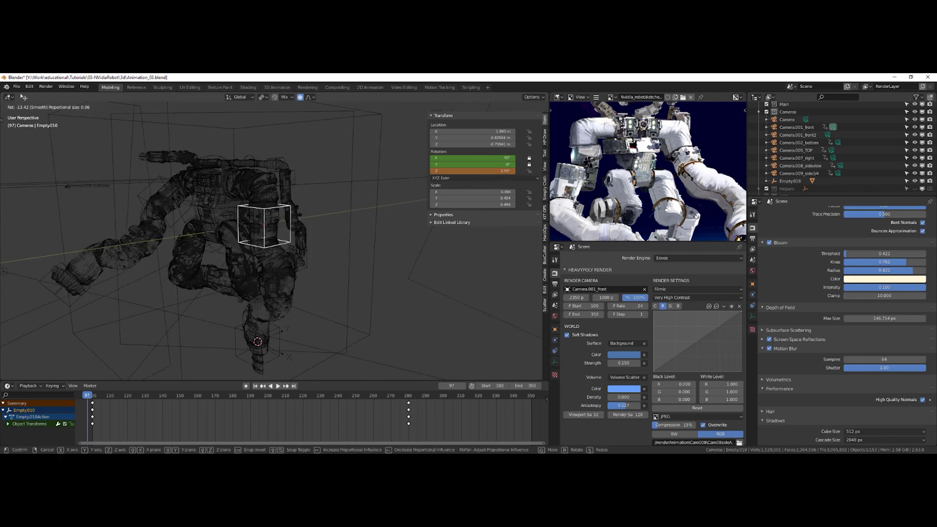
key(Escape)
Switch the viewport shading from wireframe to solid.
mouse_move(254, 234)
middle_down()
mouse_move(288, 258)
mouse_move(285, 270)
mouse_move(268, 236)
mouse_move(274, 227)
mouse_move(293, 239)
mouse_move(290, 196)
mouse_move(222, 207)
mouse_move(348, 193)
middle_up()
key(z)
click(242, 209)
Select the joint empty Empty.008 and test-rotate it from two viewing angles, cancelling each rotation.
click(297, 238)
key(r)
key(y)
key(y)
key(y)
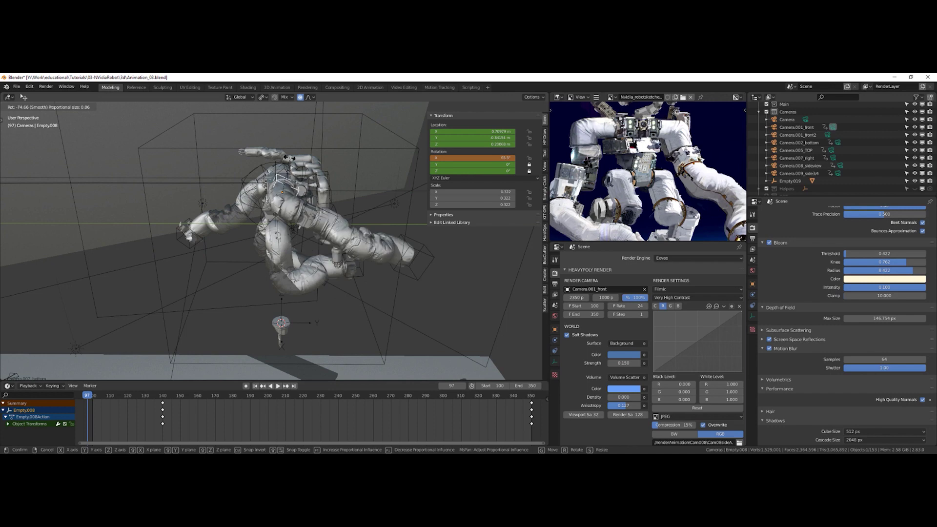
right_click(307, 202)
middle_drag(307, 202, 333, 201)
key(r)
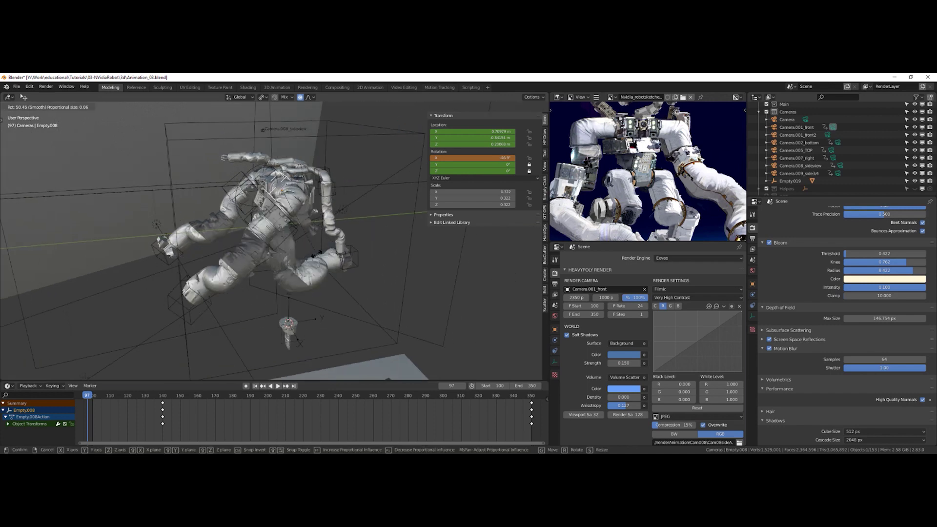
key(Escape)
Select the robot's chest empty and try moving the body with it, cancelling the transform.
middle_drag(297, 261, 321, 258)
click(278, 210)
key(r)
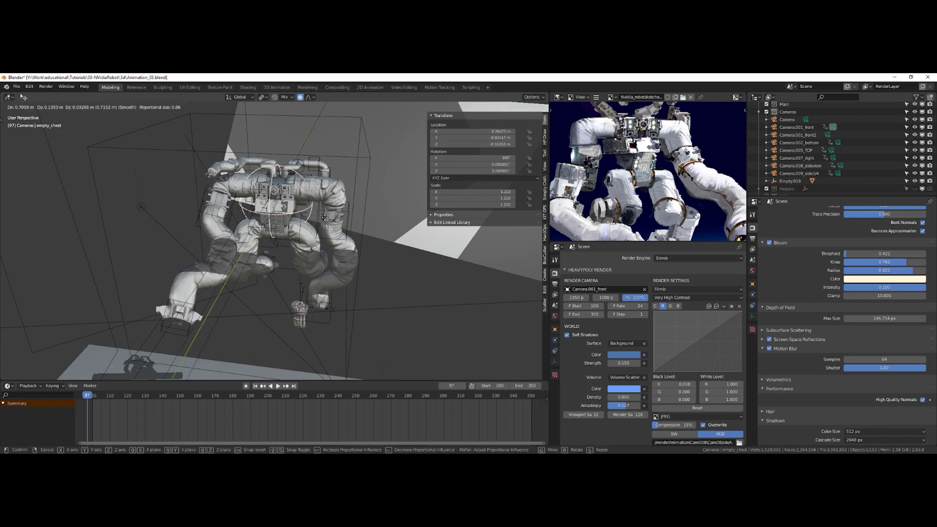
key(Escape)
Test-rotate the thin back arm's joint empties Empty.011, Empty.012 and Empty.015, cancelling each rotation.
middle_drag(307, 192, 297, 244)
scroll(297, 252, up, 3)
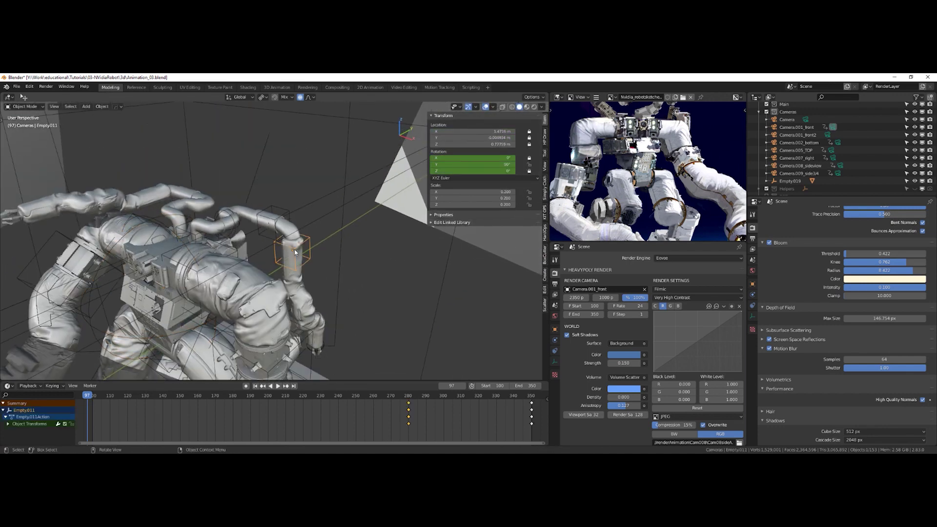
key(r)
key(Escape)
key(r)
key(Escape)
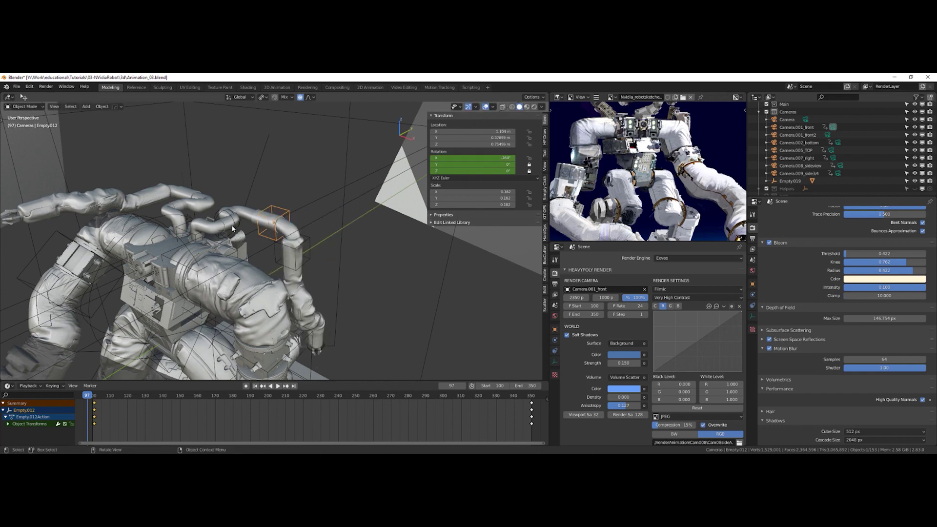
click(233, 230)
click(226, 224)
key(r)
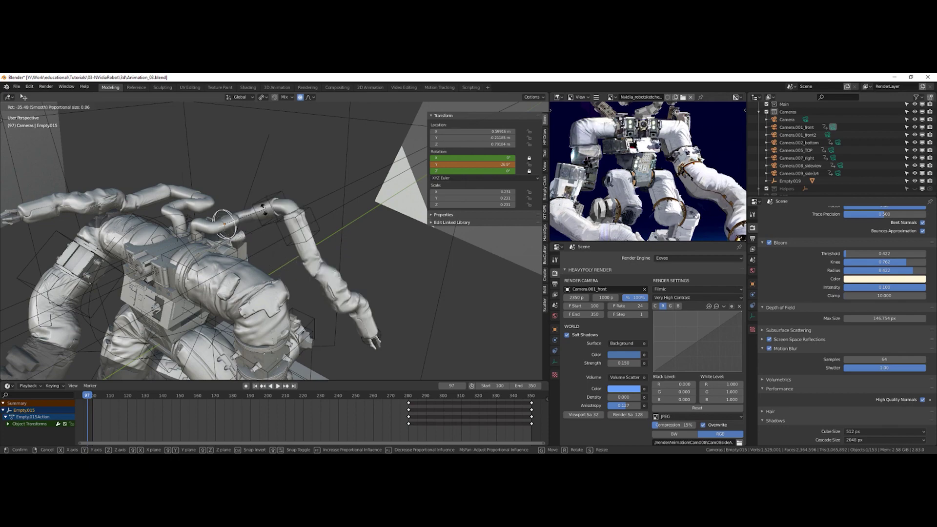
key(Escape)
Select the R_hand_claw empty and test-rotate the claw hand from several angles, cancelling each rotation.
middle_drag(229, 161, 296, 308)
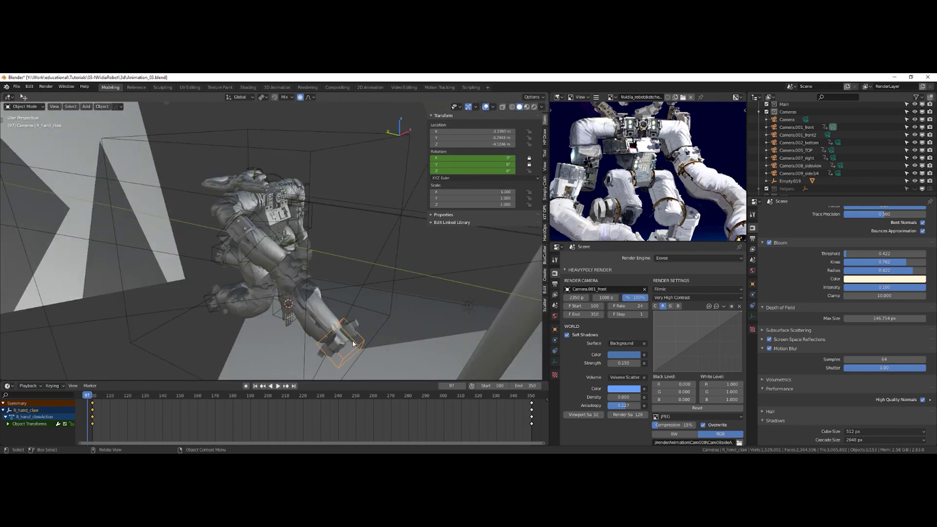
middle_drag(353, 343, 259, 298)
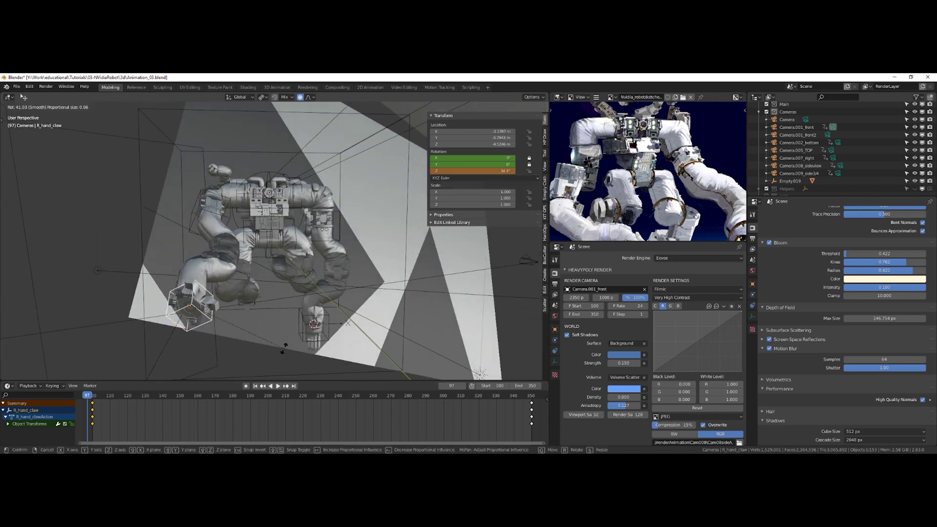
key(Escape)
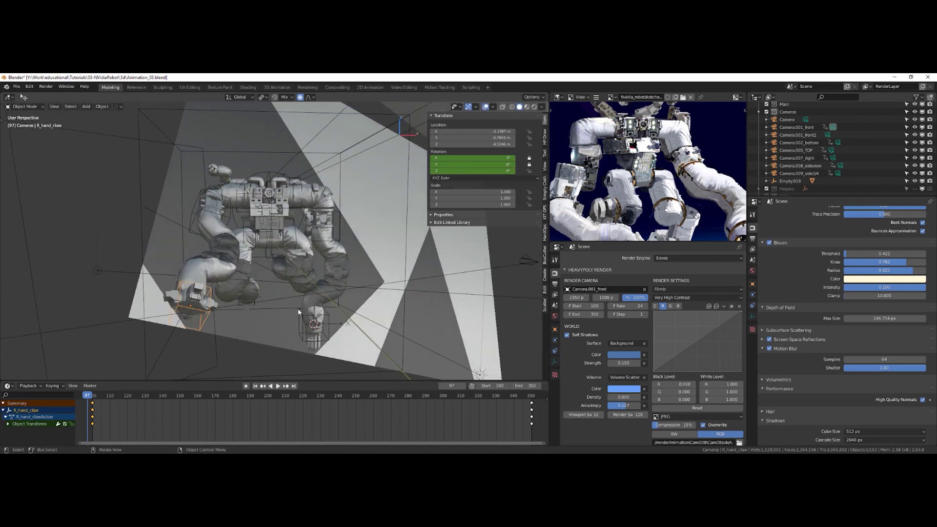
ctrl+middle_drag(190, 292, 208, 253)
shift+middle_drag(127, 336, 159, 293)
key(r)
key(Escape)
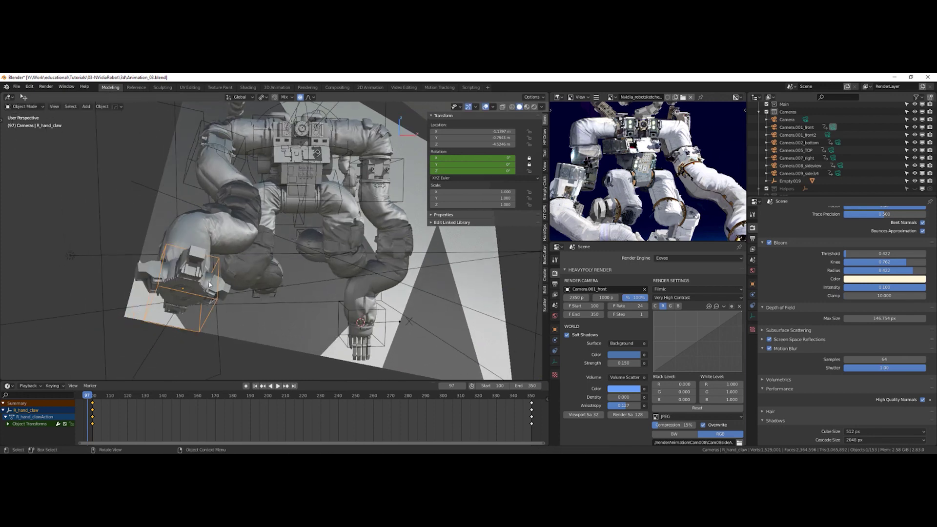
middle_drag(222, 293, 280, 246)
key(r)
key(Escape)
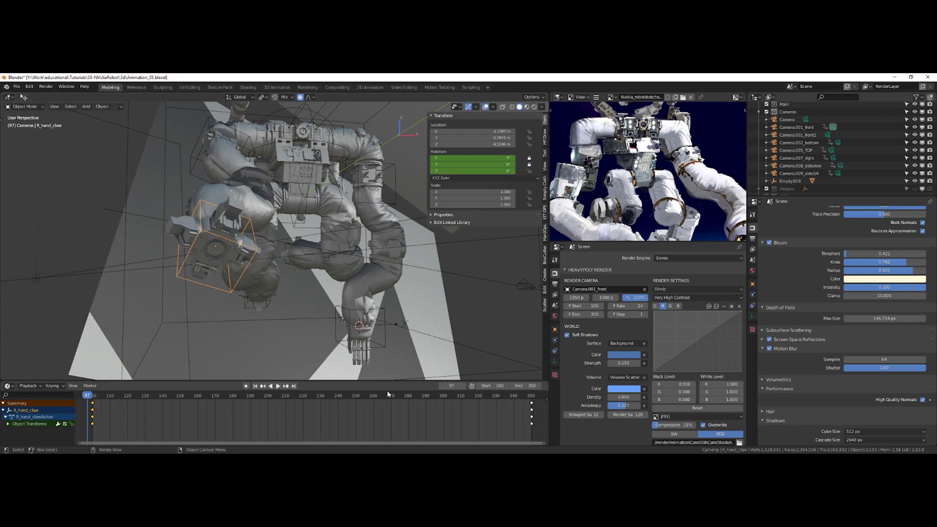
Scrub the animation to frame 173 and examine the right claw hand's pose.
drag(432, 394, 220, 390)
middle_drag(192, 212, 134, 239)
key(KP_Decimal)
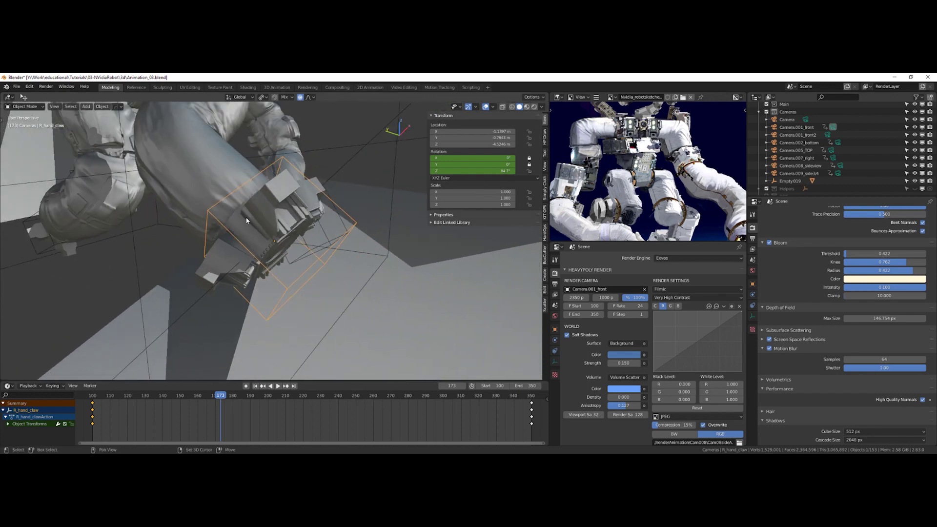
shift+middle_drag(244, 218, 216, 287)
scroll(266, 269, down, 8)
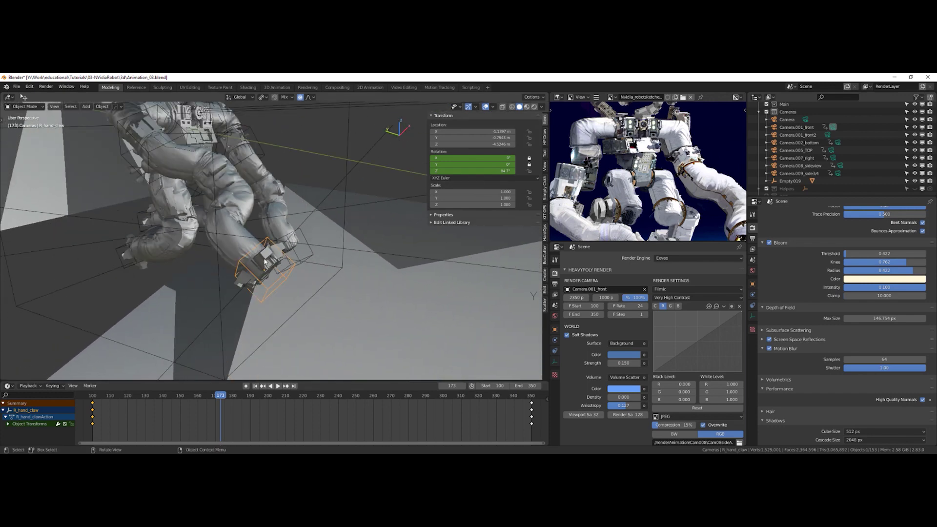
middle_drag(212, 272, 180, 257)
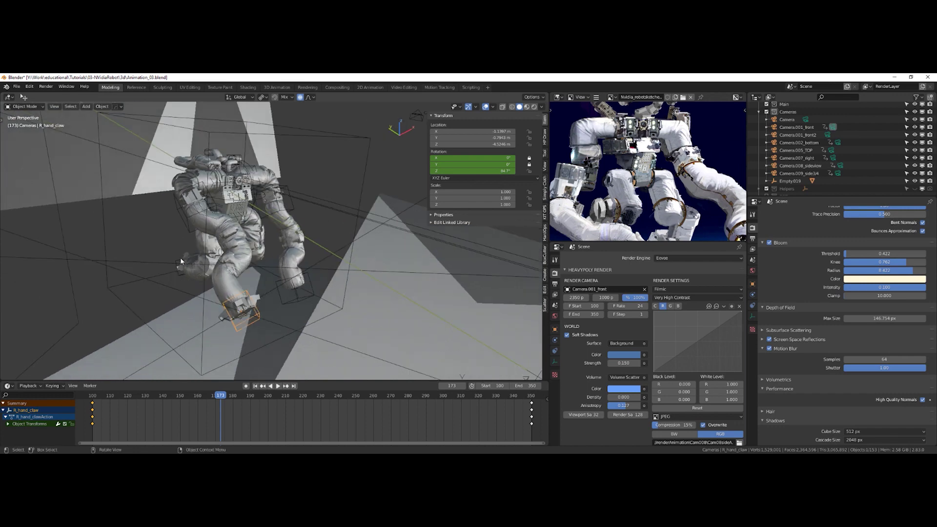
Select the upper arm's joint empty Empty.007 and try rotating it.
click(192, 215)
key(r)
click(165, 294)
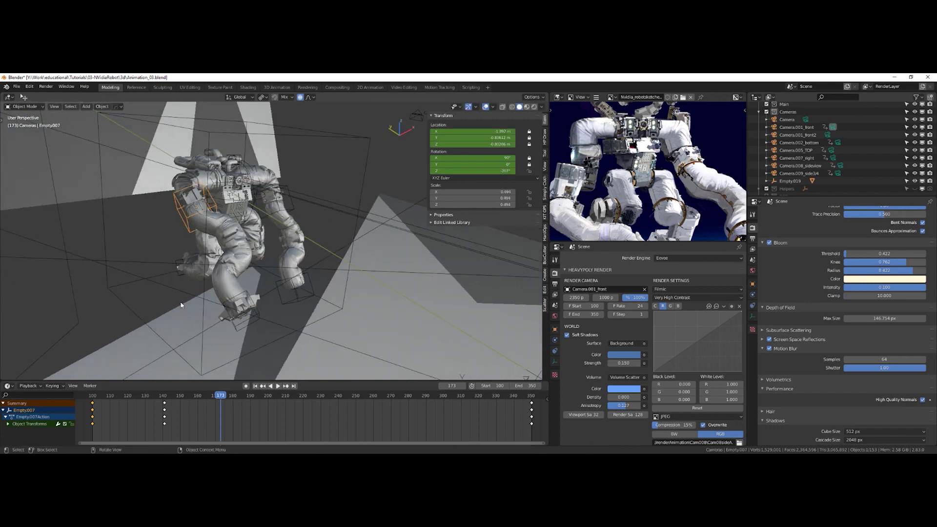
Delete the keyframes of the large box empty around the robot and clear its rotation and location.
middle_drag(287, 255, 205, 345)
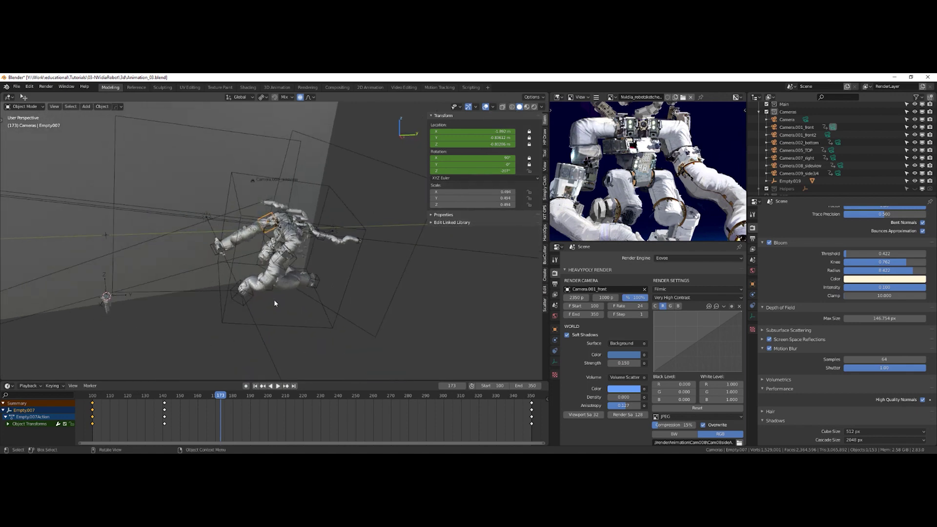
scroll(329, 222, down, 3)
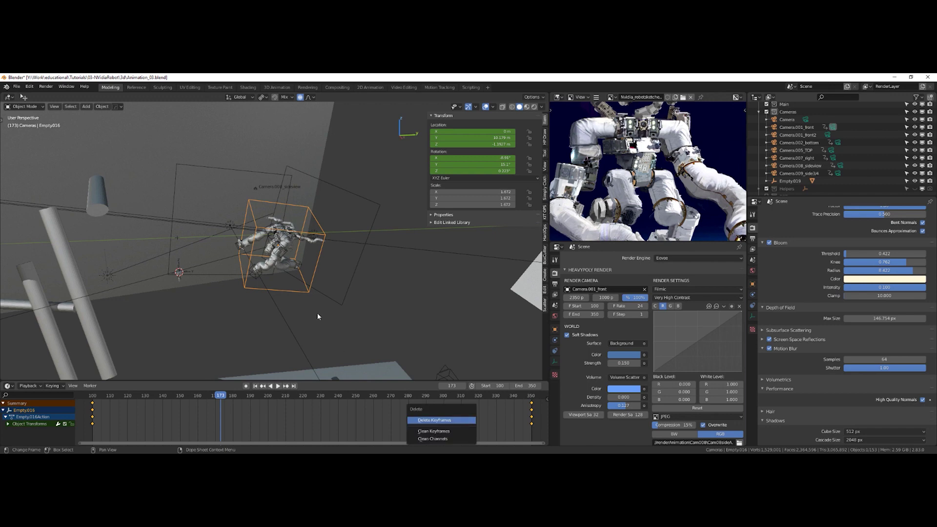
key(Return)
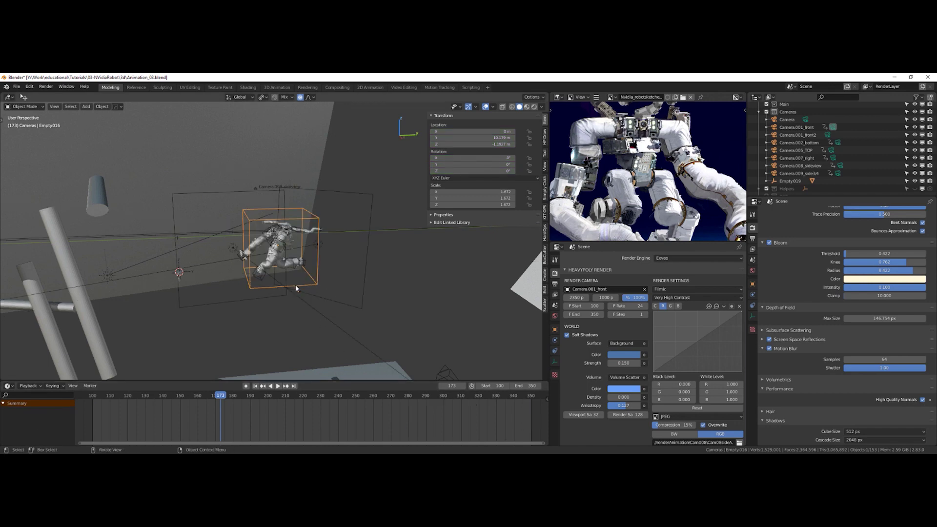
key(alt+g)
middle_drag(274, 259, 245, 245)
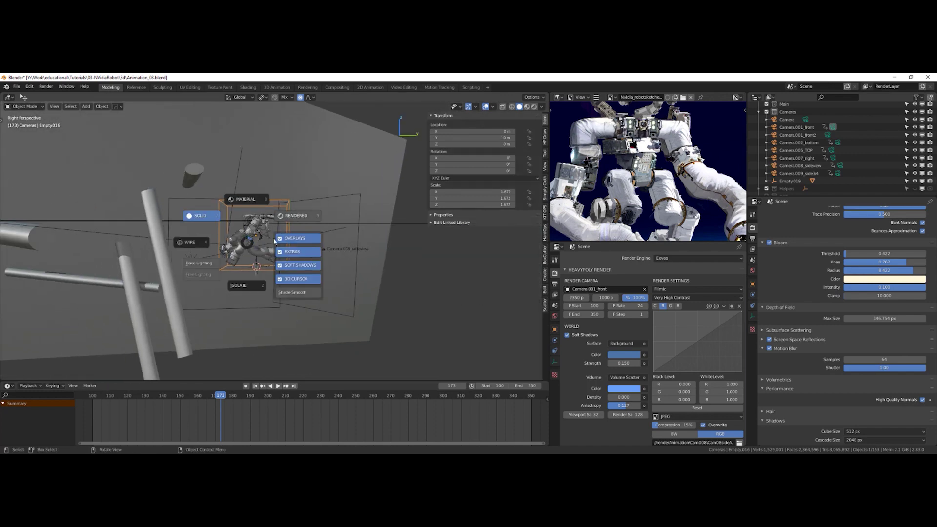
Toggle the right view between orthographic and perspective, ending in perspective, and hide the sidebar.
key(grave)
click(293, 268)
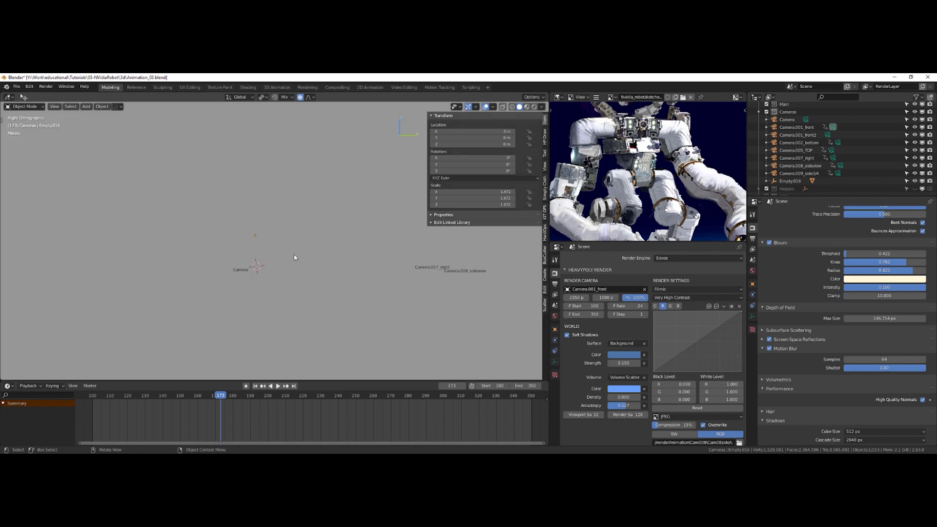
key(grave)
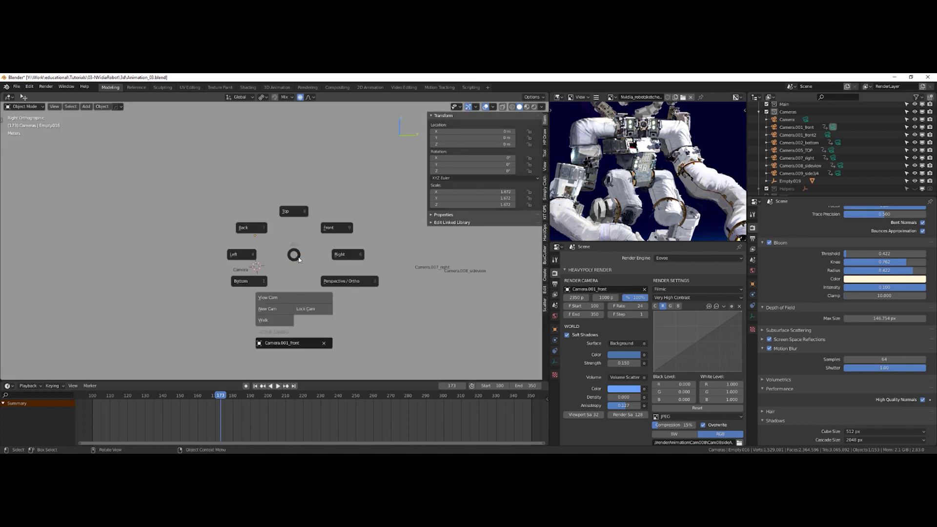
click(344, 289)
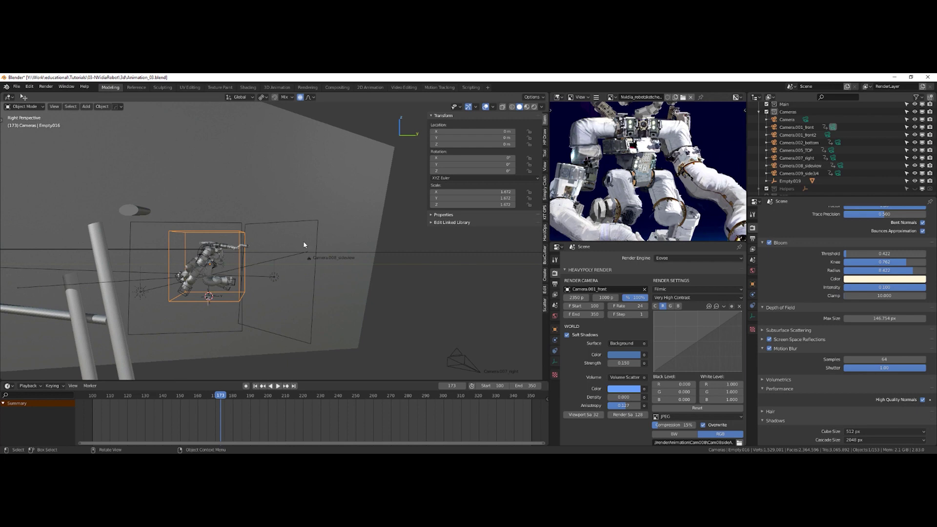
key(n)
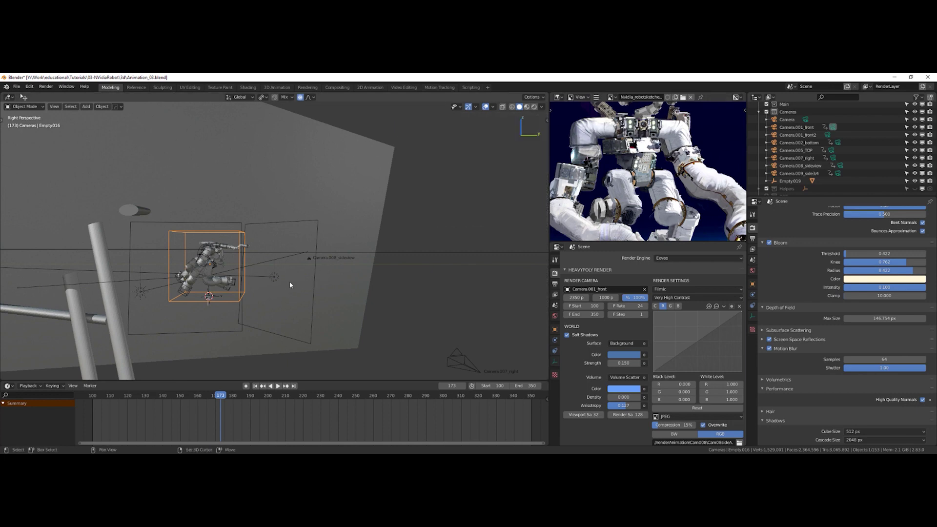
Play the animation in the right view to examine the robot's movement, and return to frame 100.
middle_drag(288, 282, 209, 396)
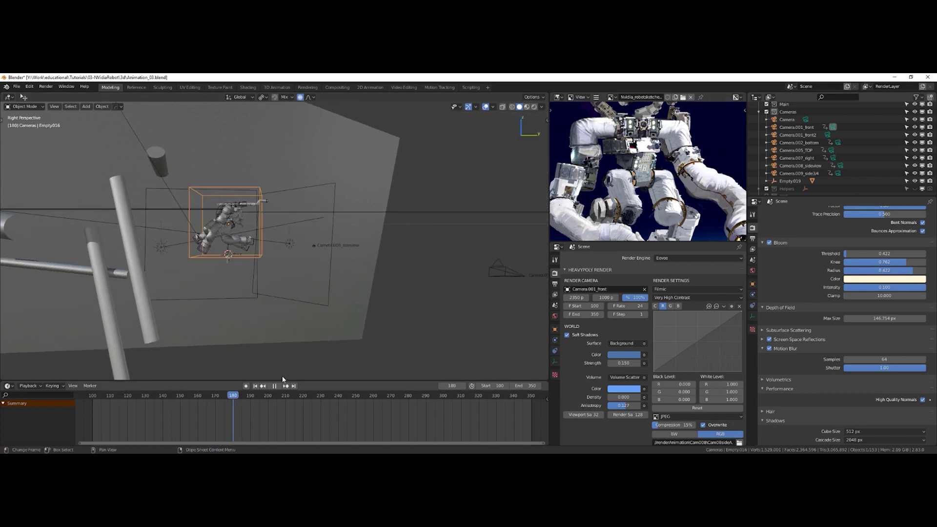
key(space)
middle_drag(241, 243, 247, 222)
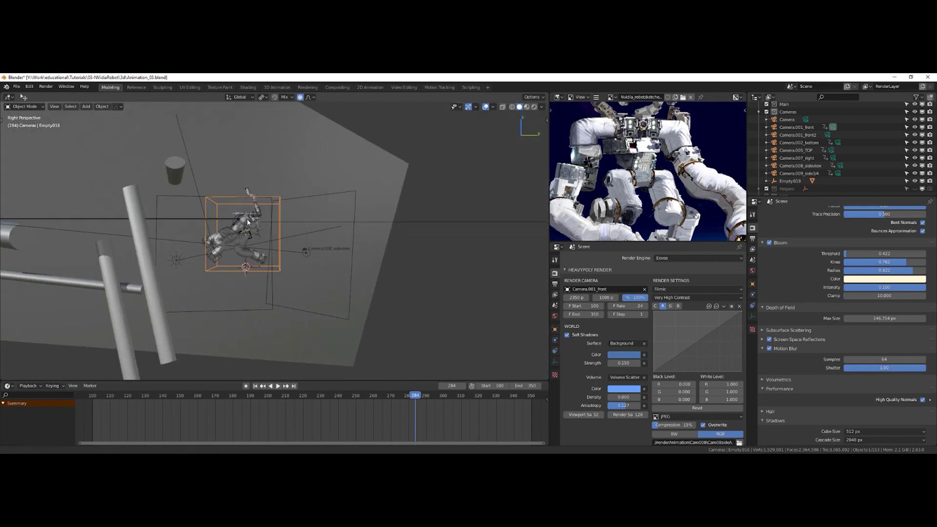
click(94, 397)
View the scene through Camera.001_front and try moving the robot's box empty along the global Y axis.
middle_drag(203, 306, 217, 287)
key(grave)
click(203, 330)
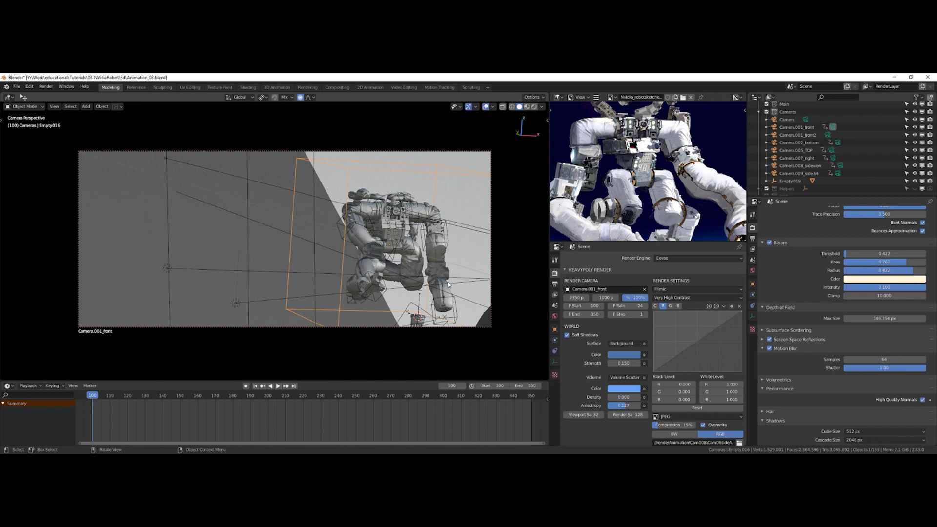
key(y)
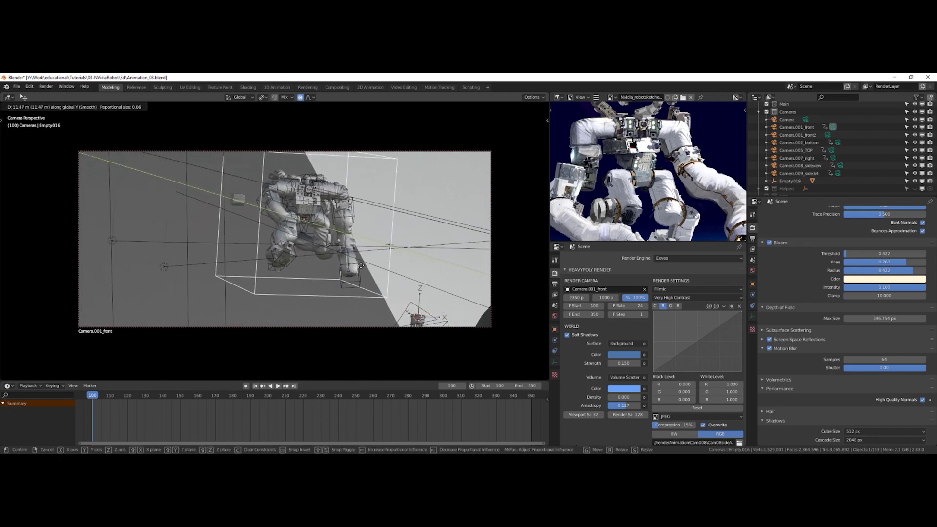
click(334, 231)
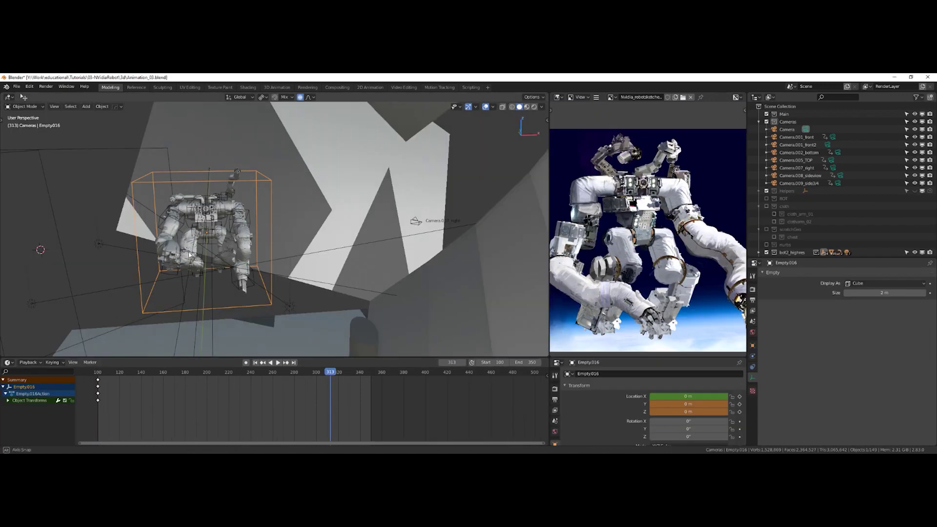
middle_drag(209, 239, 258, 282)
key(g)
key(y)
key(Escape)
scroll(259, 368, down, 3)
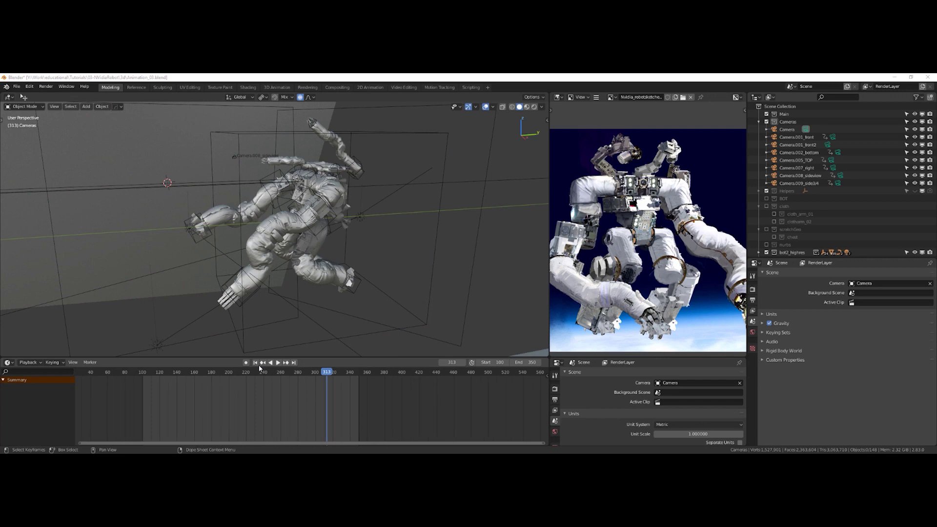
scroll(244, 320, down, 2)
click(254, 314)
key(g)
key(y)
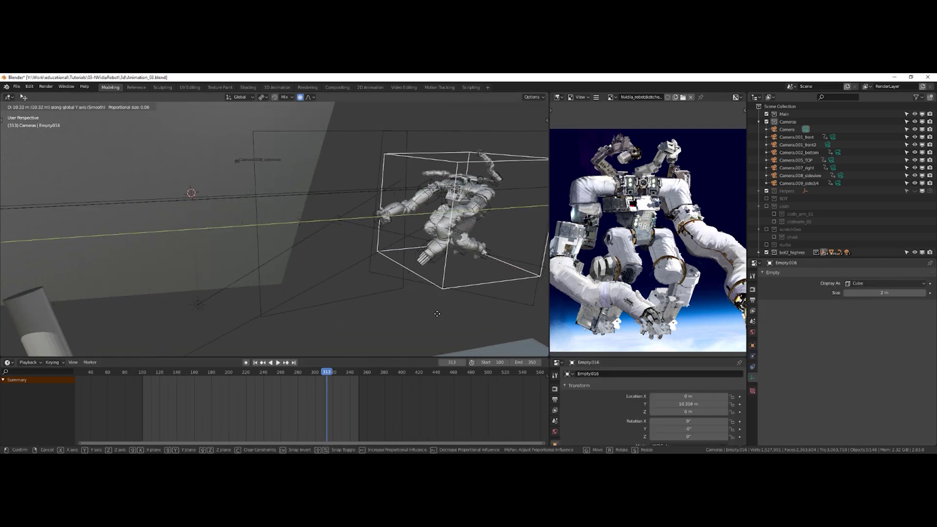
key(Escape)
At frame 100, move the robot's box empty along the global Y axis to about 20 m.
middle_drag(264, 293, 281, 294)
drag(326, 372, 145, 374)
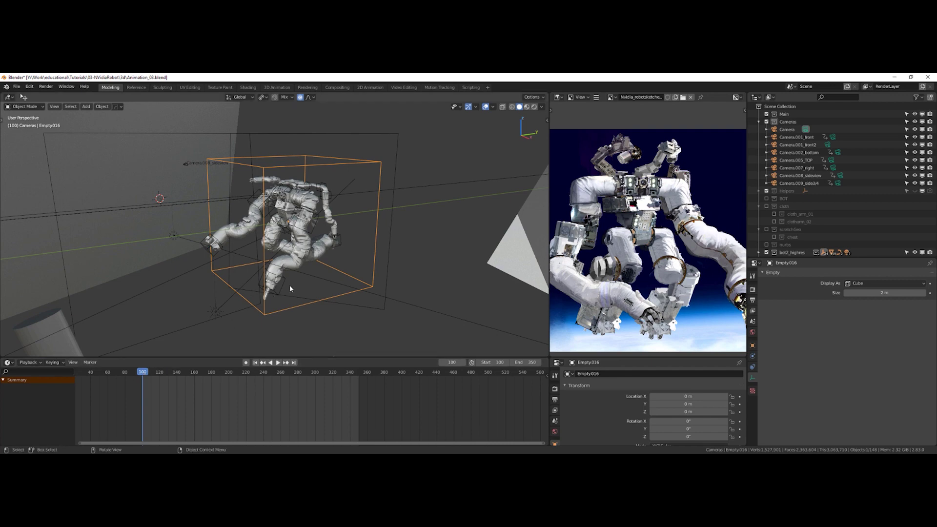
scroll(288, 254, down, 4)
alt+middle_drag(273, 251, 159, 251)
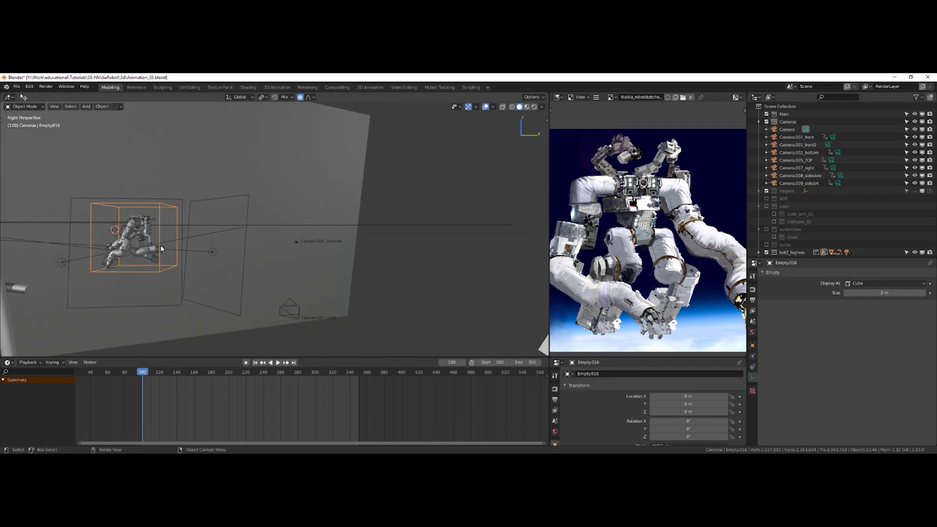
key(g)
key(y)
click(356, 264)
Switch the viewport to camera view and make Camera.001_front the active camera.
key(grave)
click(345, 306)
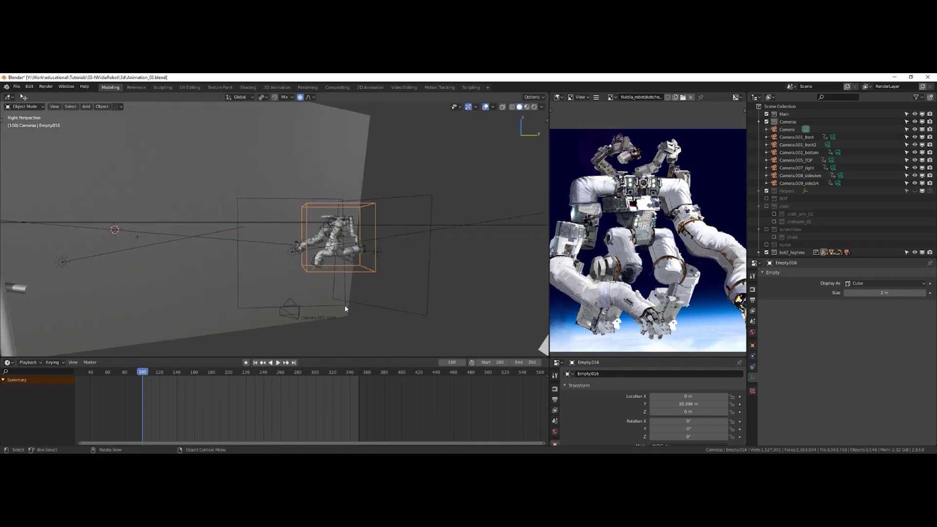
key(grave)
click(317, 409)
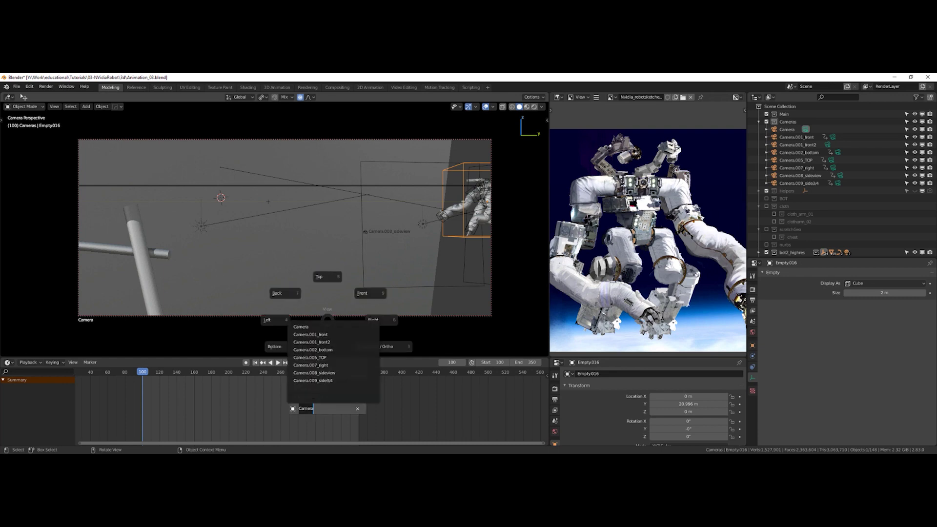
click(313, 335)
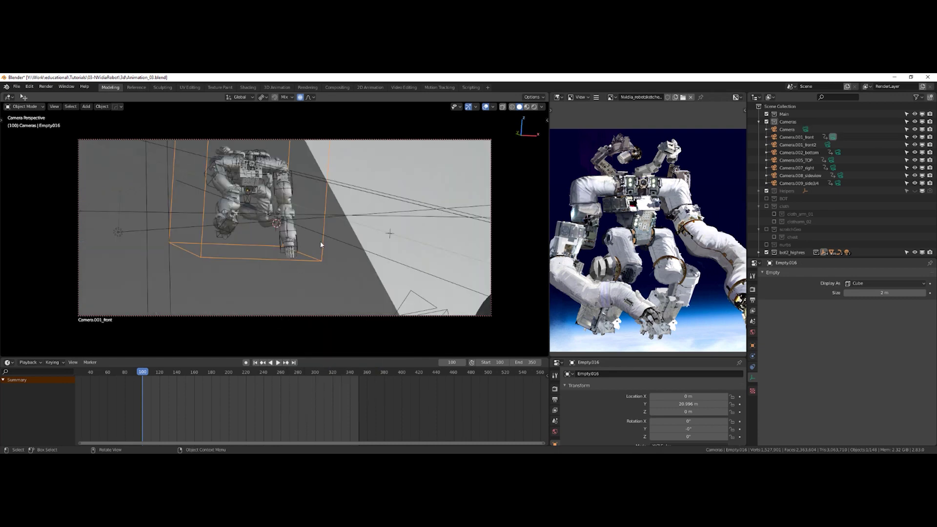
Move the box empty farther along Y to about 32.6 m and insert location and rotation keyframes at frame 100.
key(g)
key(y)
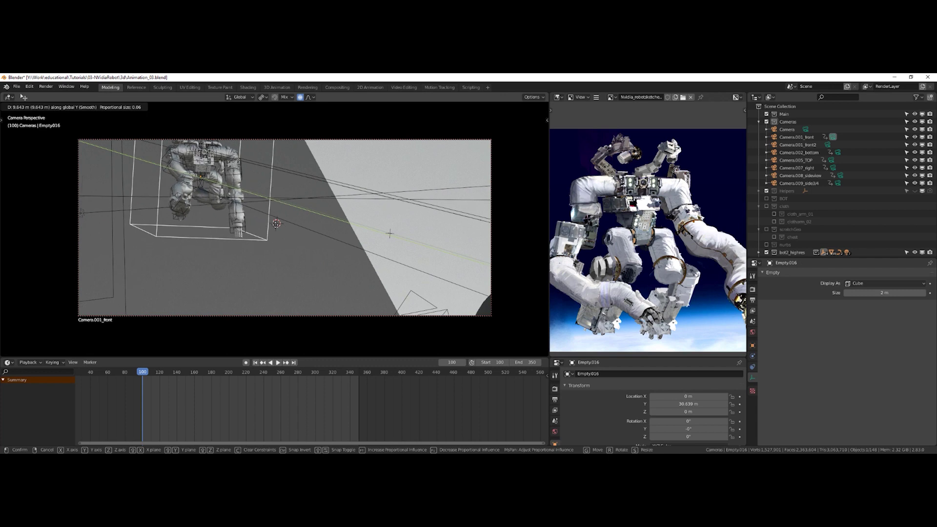
click(276, 224)
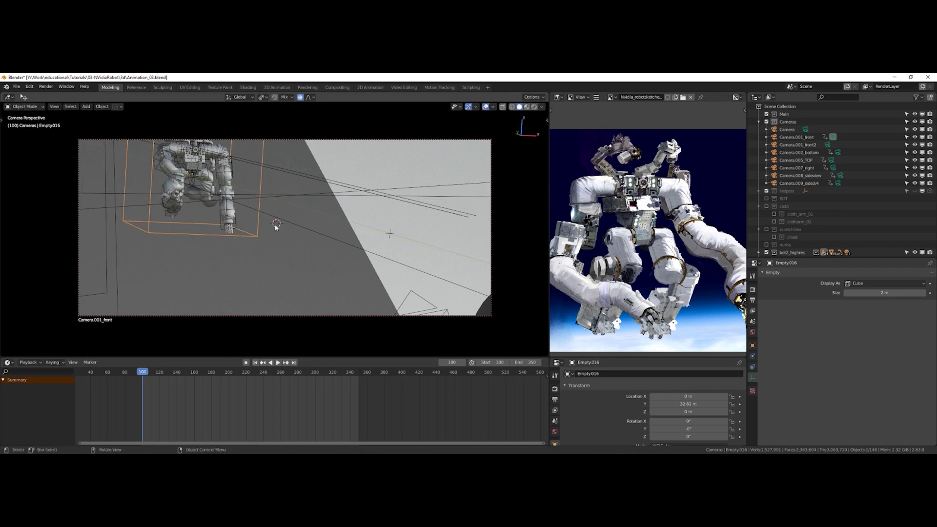
key(i)
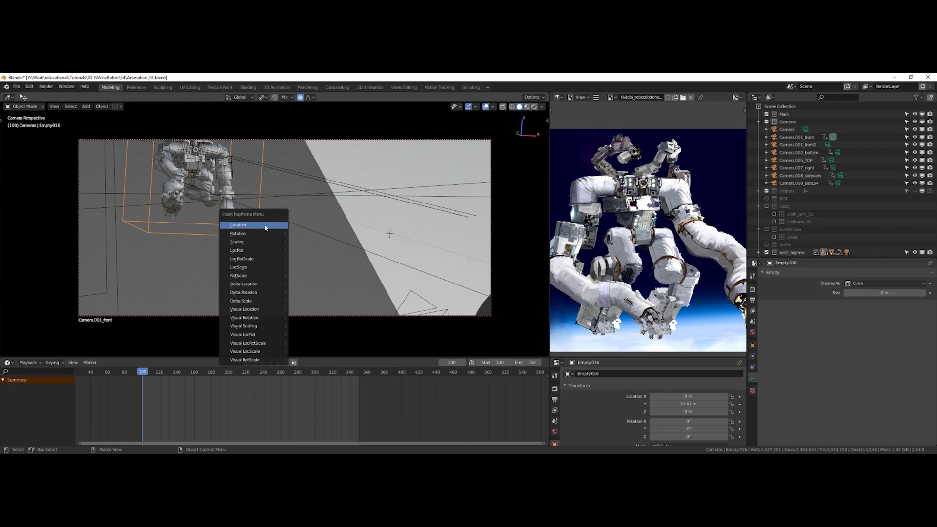
key(Return)
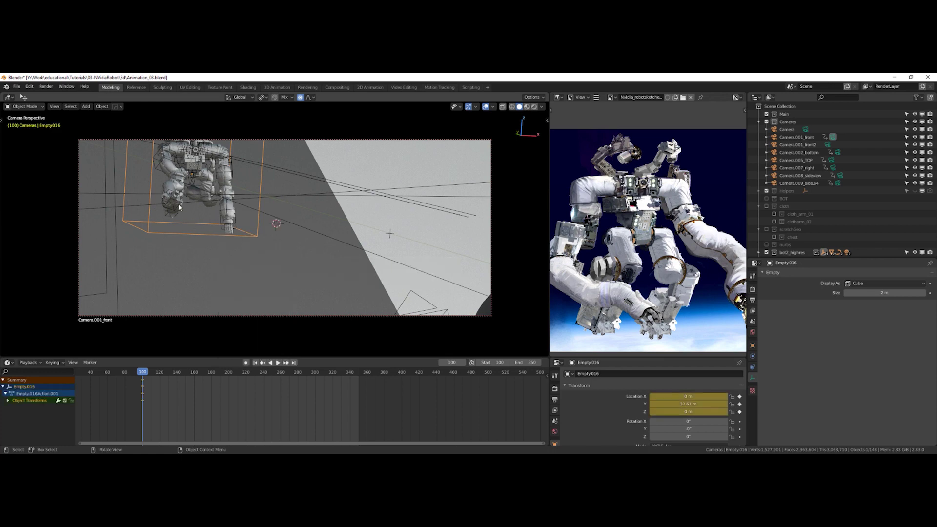
key(i)
click(168, 230)
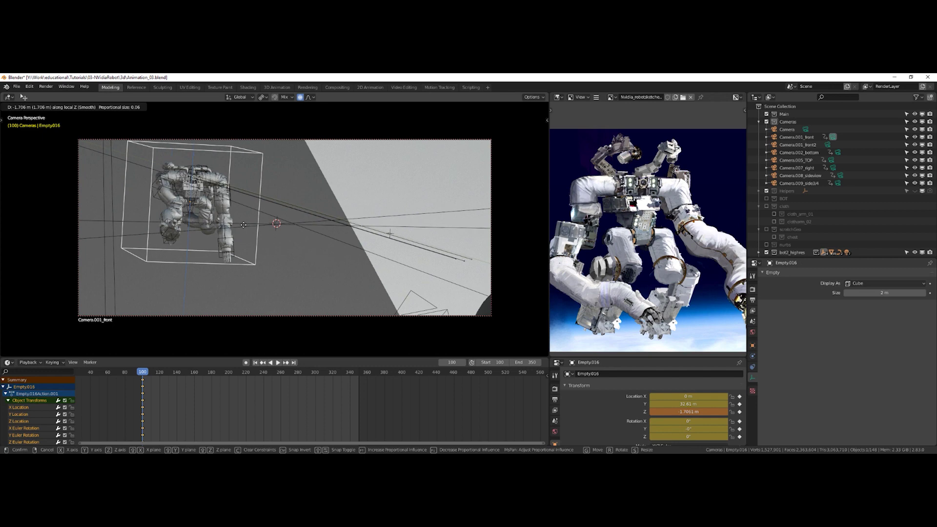
Try moving the box empty along global Y at frame 100 and along its local Z at frame 348.
key(y)
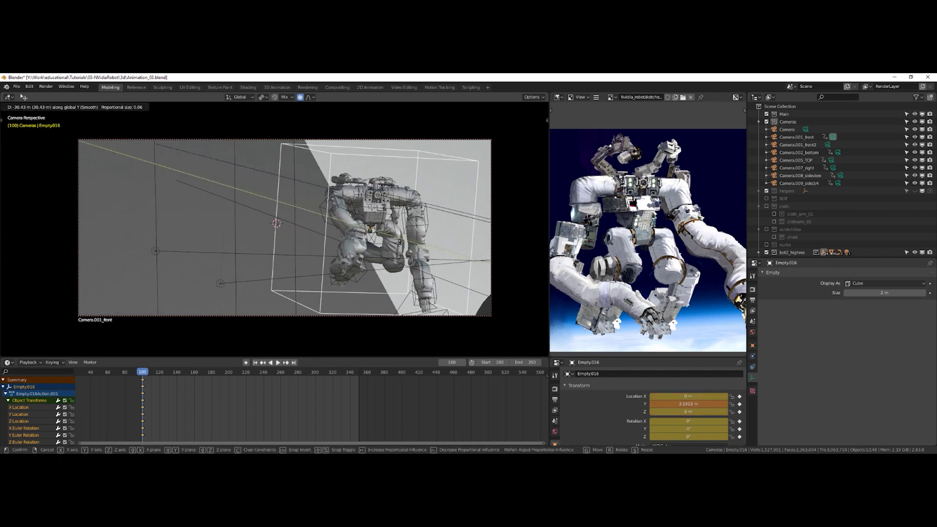
click(410, 247)
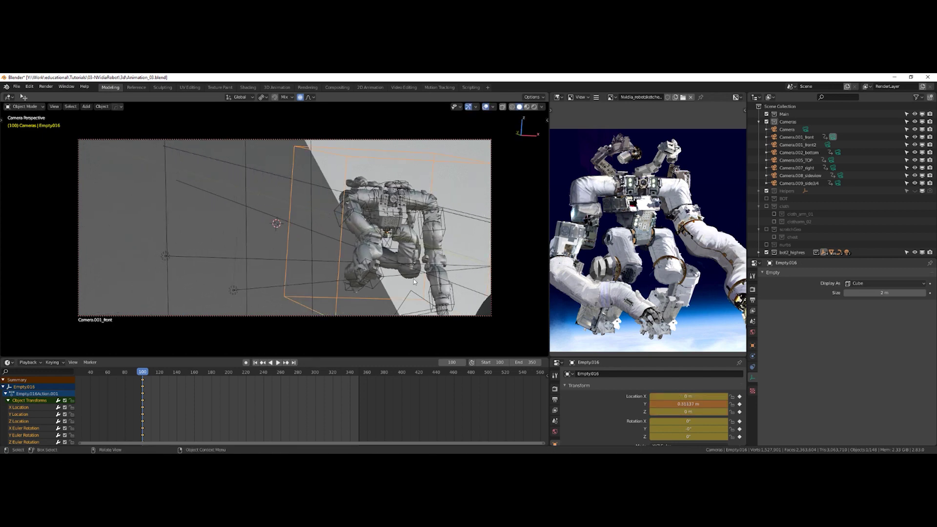
click(356, 373)
key(space)
mouse_move(358, 374)
mouse_down()
mouse_move(155, 372)
mouse_move(357, 374)
mouse_up()
key(g)
key(z)
key(z)
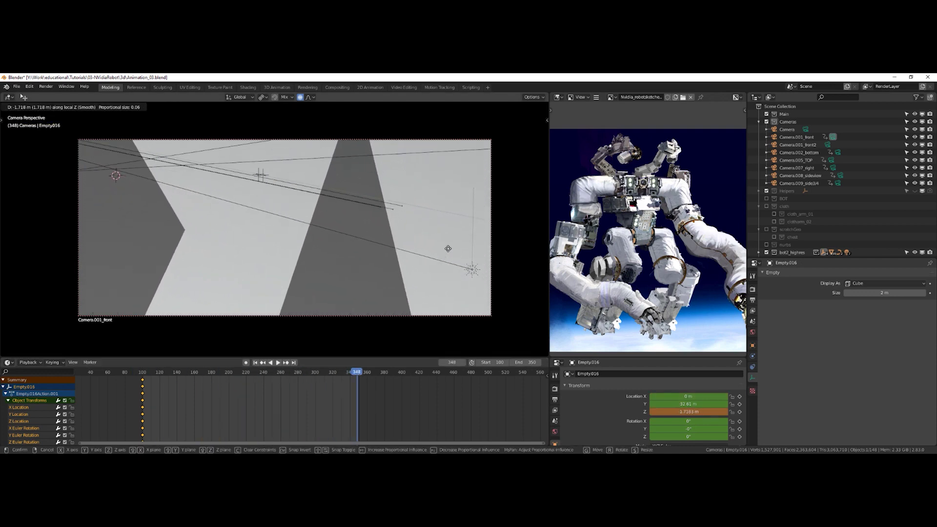
click(381, 250)
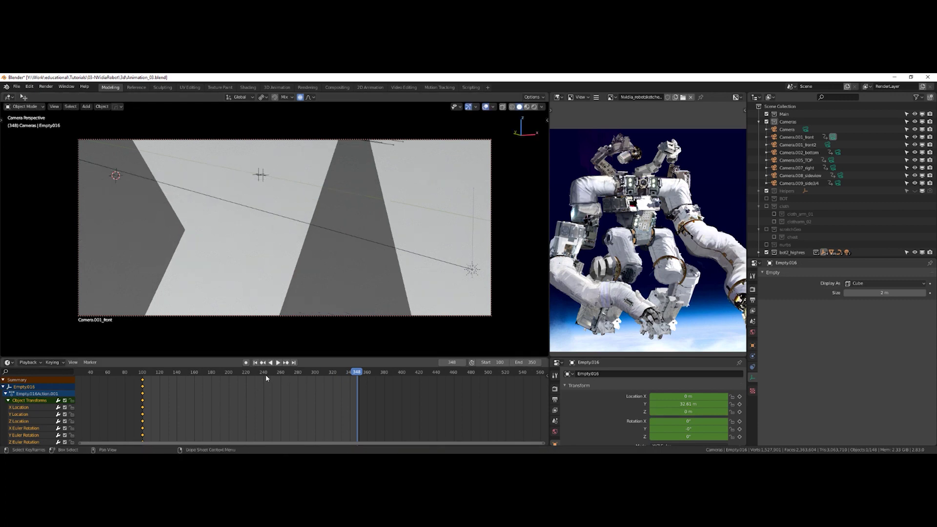
At frame 345, move the box empty close to the camera, to about X 0.12 m, Y -4.21 m, Z -1.19 m.
drag(164, 374, 365, 381)
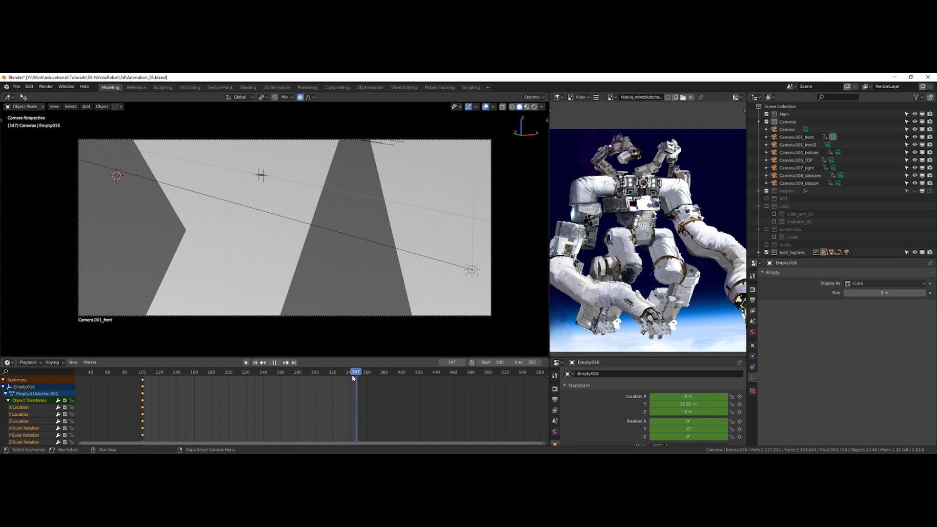
key(space)
key(g)
key(y)
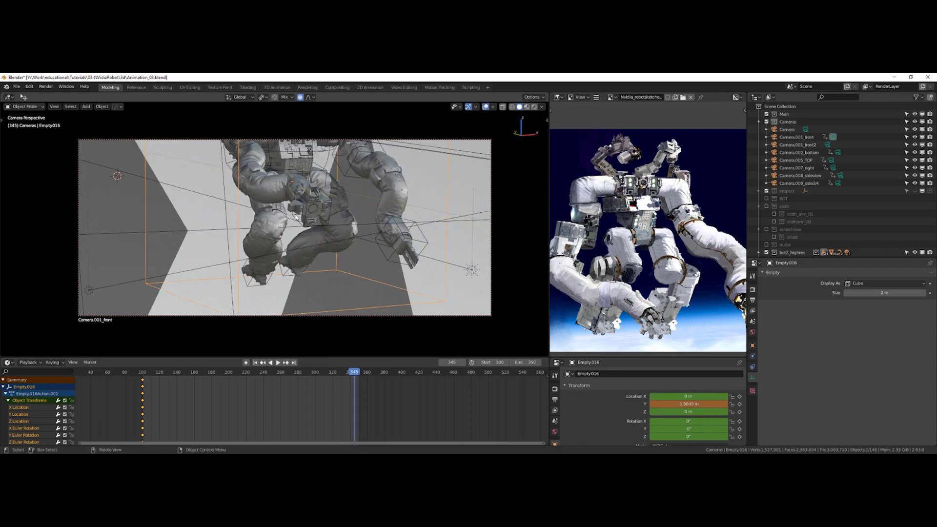
key(g)
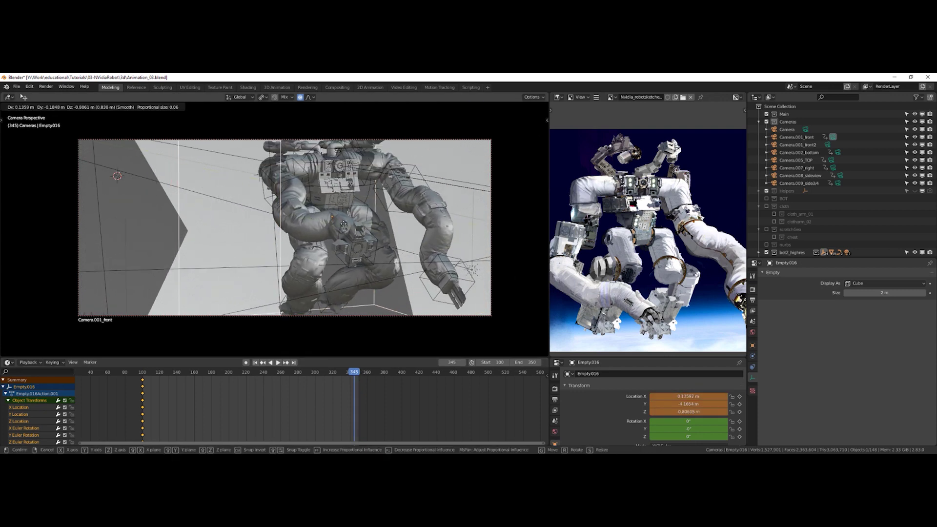
click(345, 226)
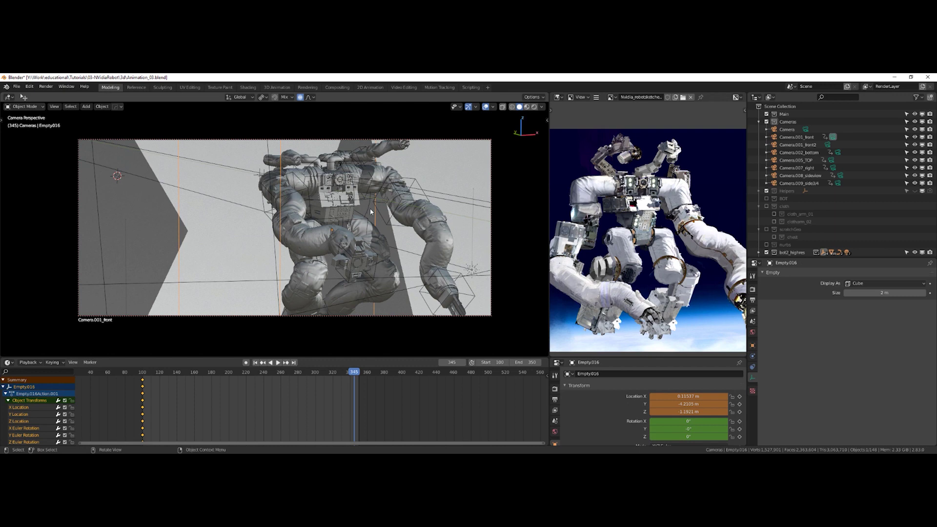
Rotate the box empty about -20.4° around global Y and insert a LocRot keyframe at frame 345.
key(r)
key(y)
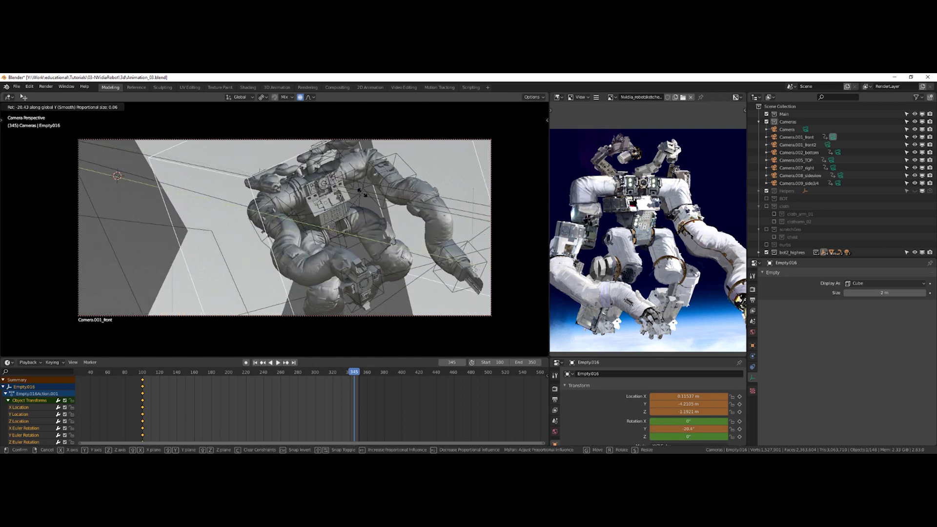
click(362, 193)
key(i)
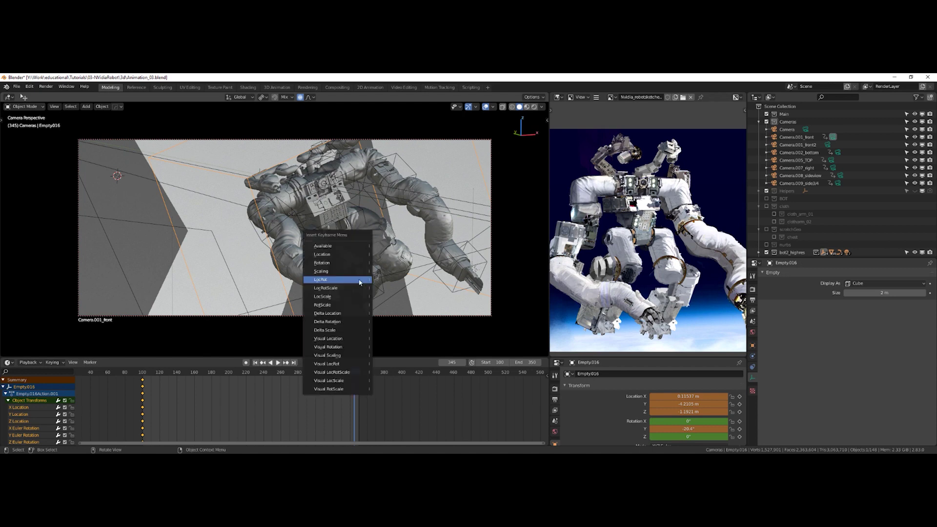
click(358, 282)
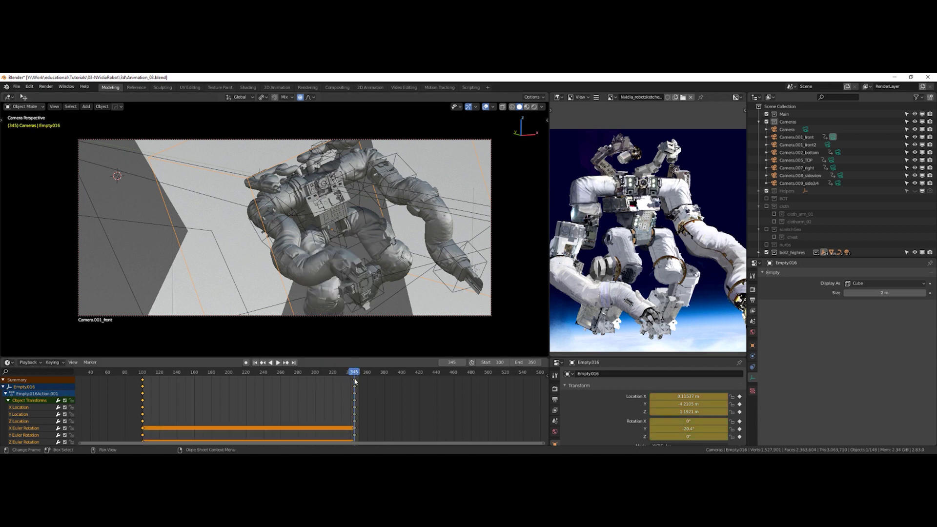
Move the box empty's end keyframes from frame 345 to frame 350.
click(375, 372)
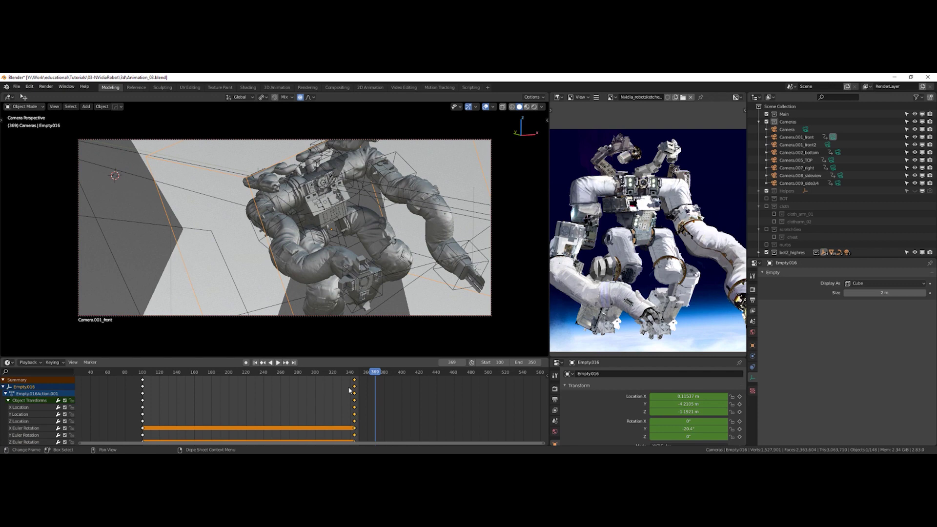
click(350, 390)
drag(355, 381, 362, 380)
Hide the viewport overlays, play the robot's approach through the camera, and return to the start of the animation.
mouse_move(360, 383)
mouse_down()
mouse_move(299, 371)
mouse_move(130, 370)
mouse_up()
key(z)
click(272, 213)
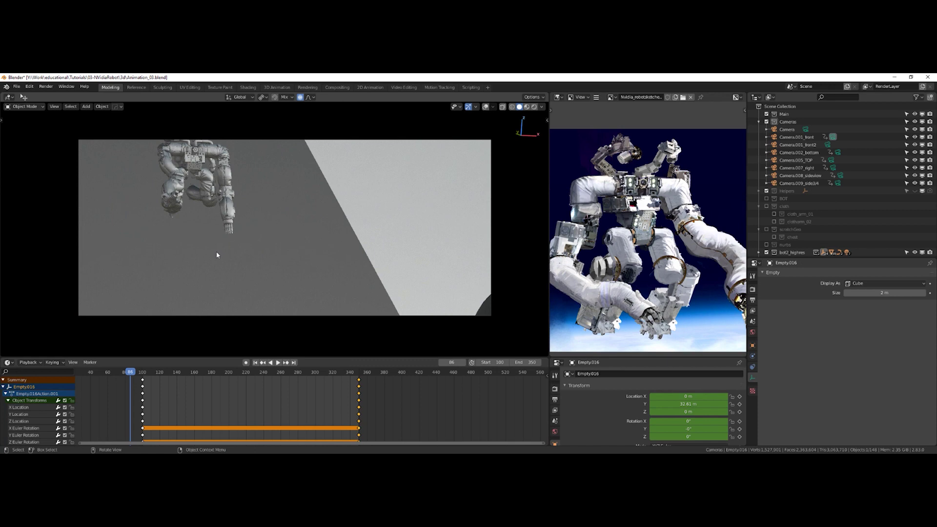
key(space)
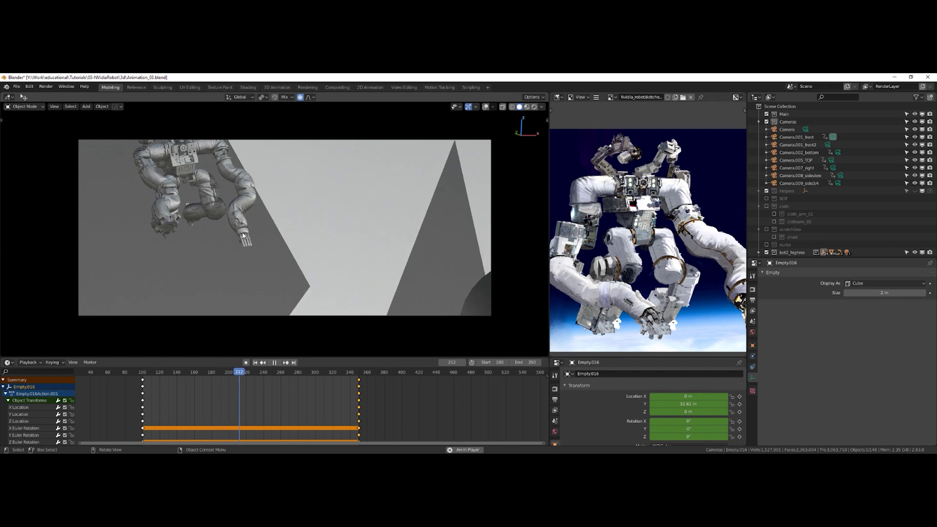
key(space)
key(shift+Left)
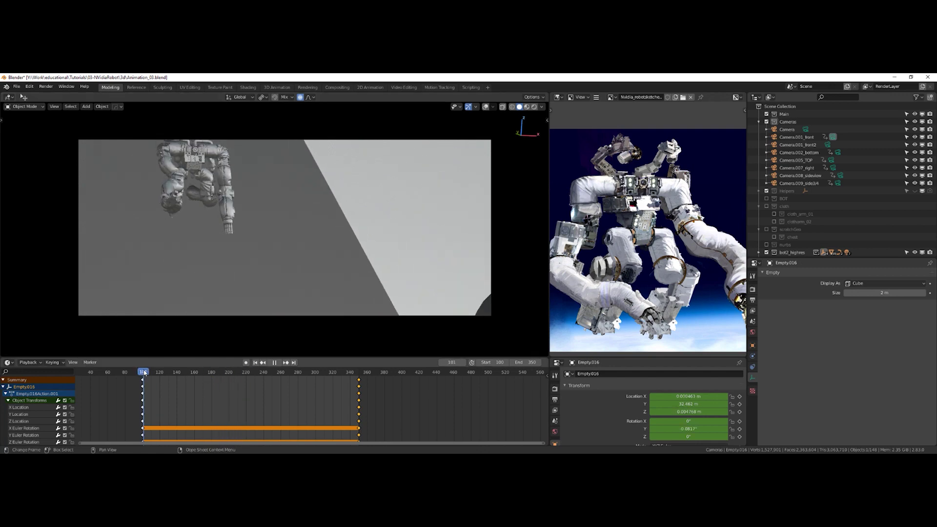
Show the overlays again and lower the box empty along its local Z to about -1.38 m at frame 100.
key(z)
click(270, 216)
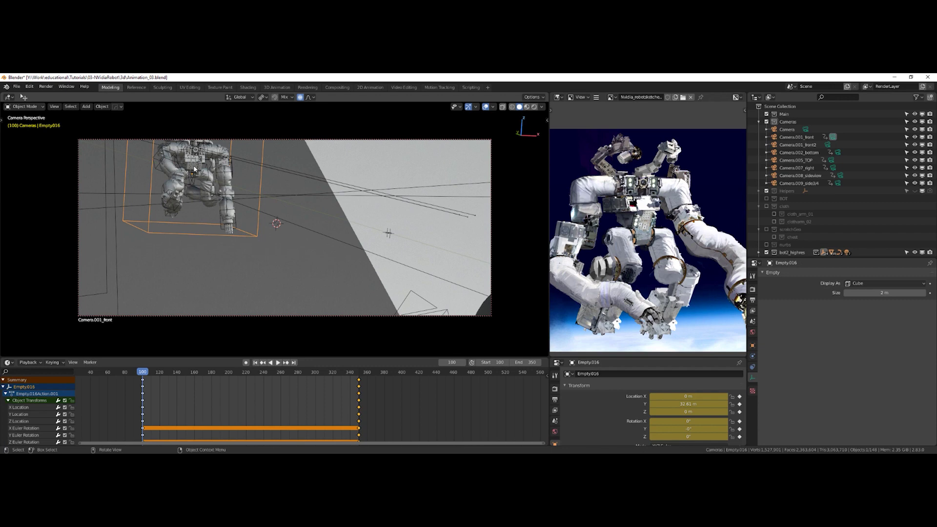
key(g)
key(z)
key(z)
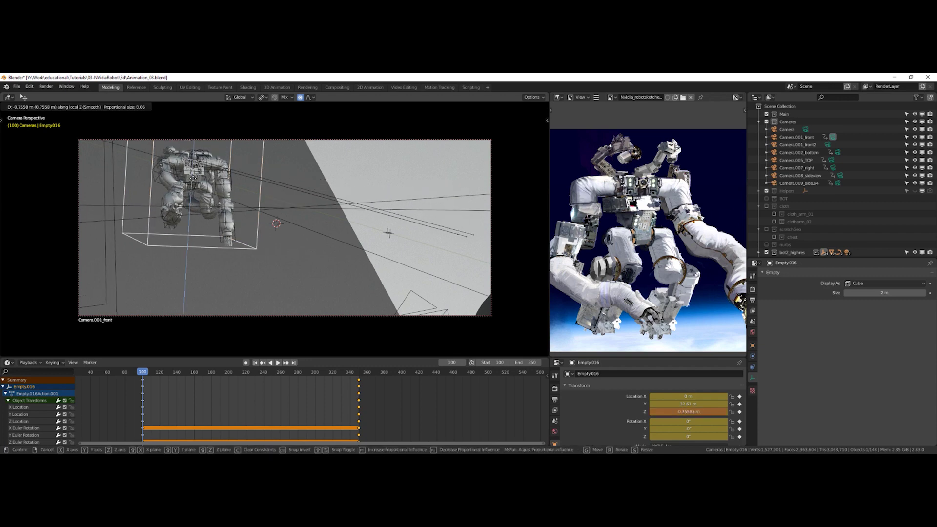
click(191, 191)
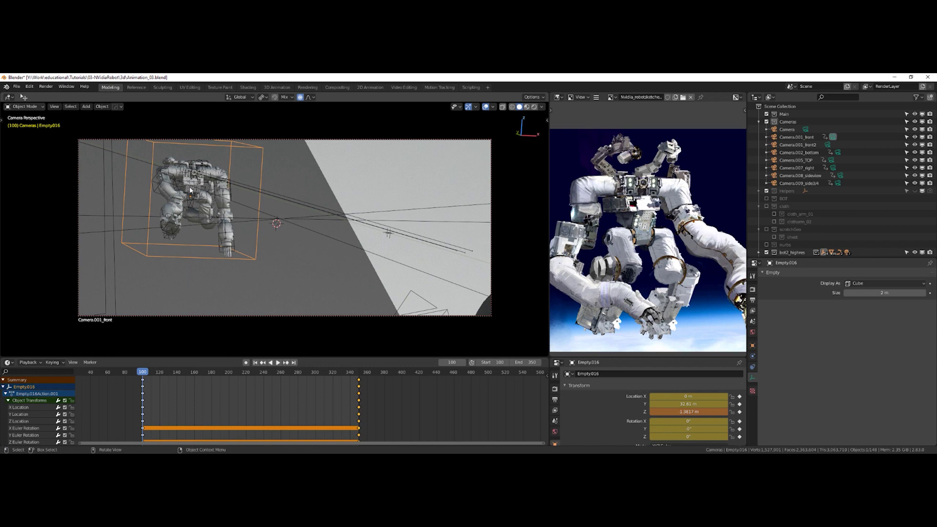
Rotate the box empty -20° around global X and insert a LocRot keyframe at frame 100.
key(r)
key(x)
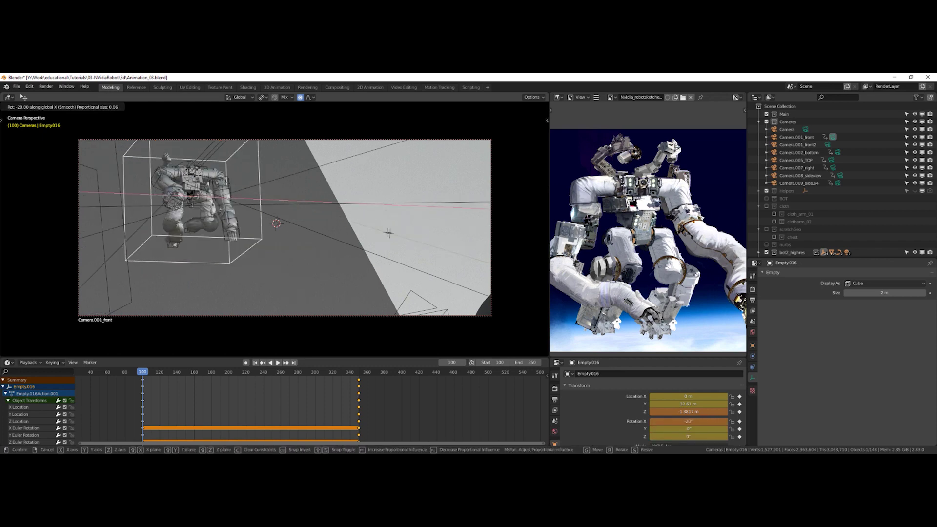
click(191, 195)
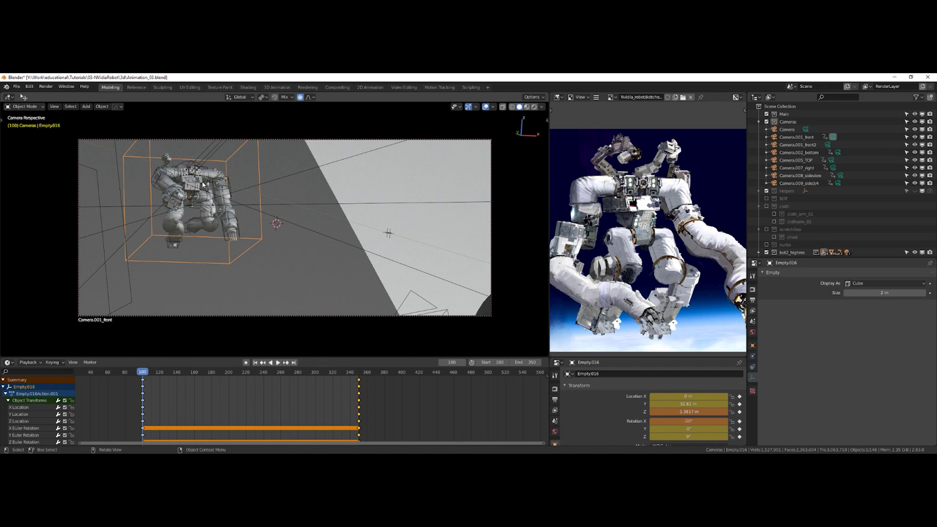
key(i)
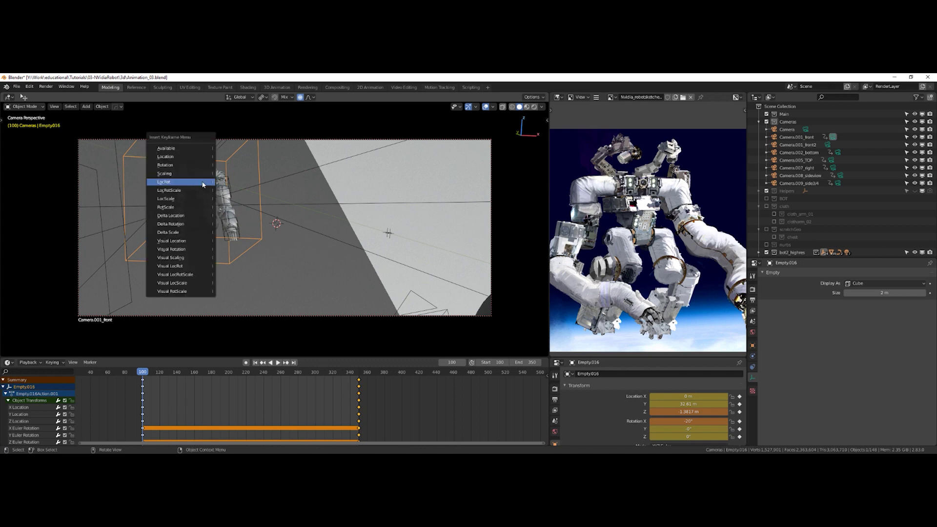
click(203, 184)
Play the robot's approach through the front camera with the overlays hidden and shown, stopping around frame 255.
key(space)
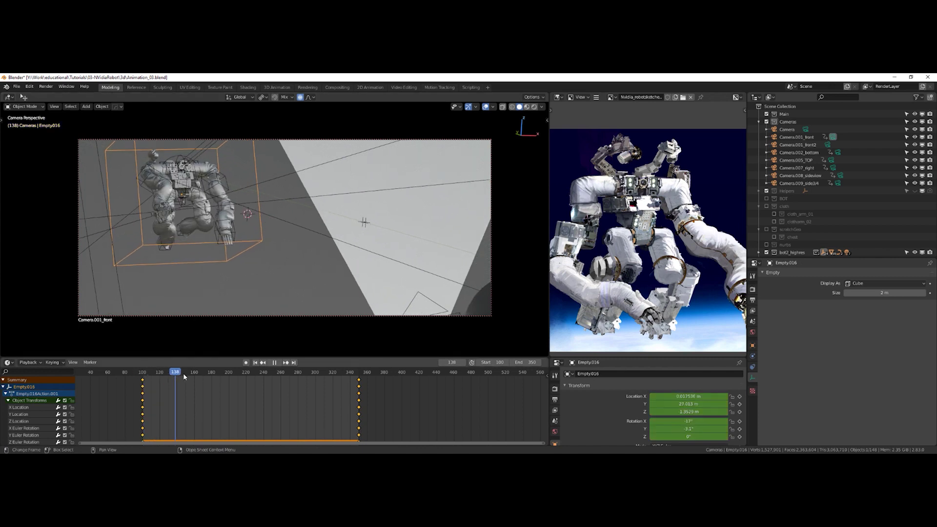
drag(261, 383, 141, 385)
key(shift+alt+z)
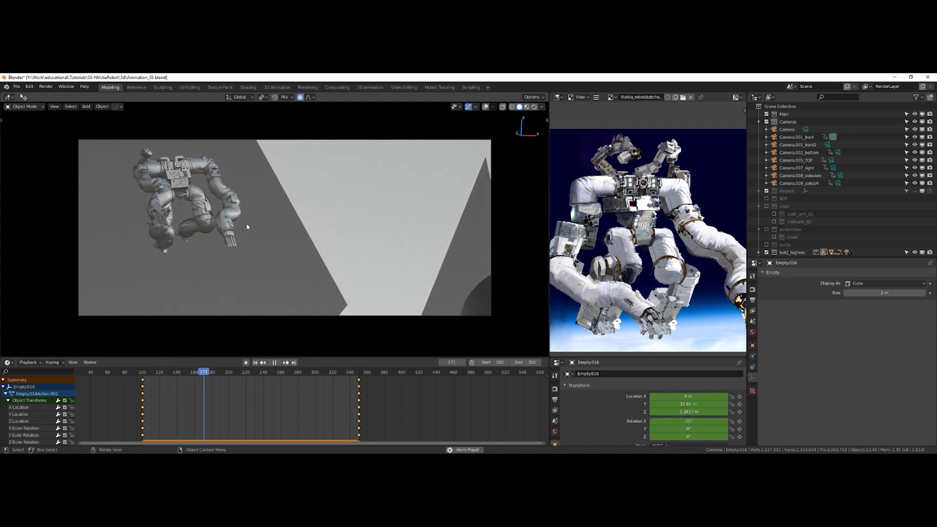
key(z)
click(319, 201)
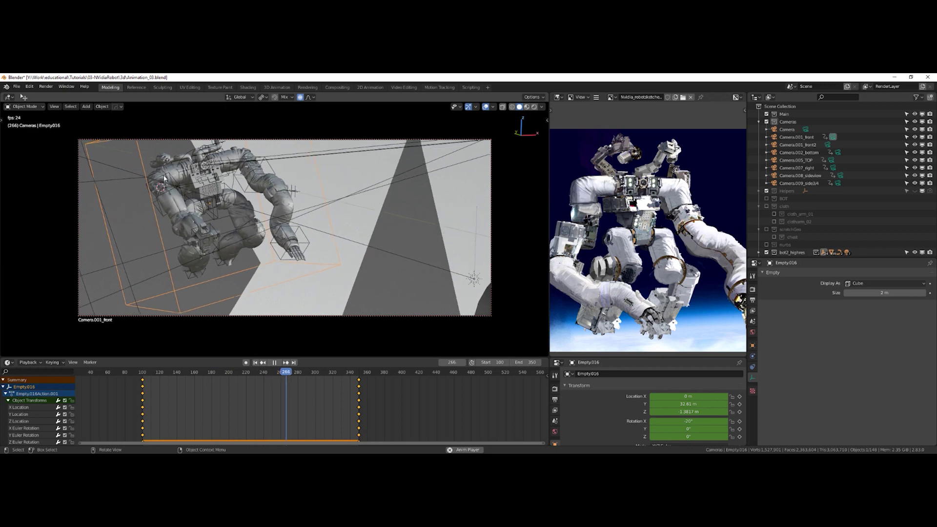
key(space)
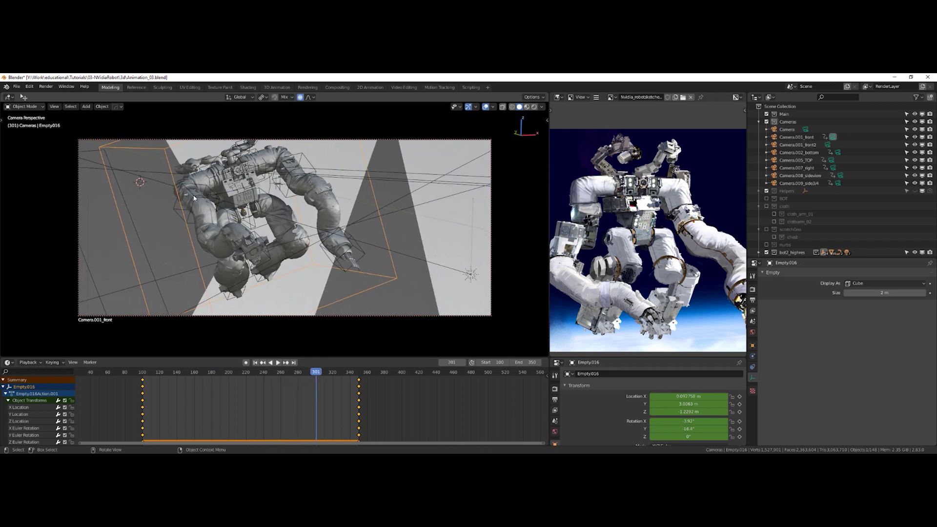
key(space)
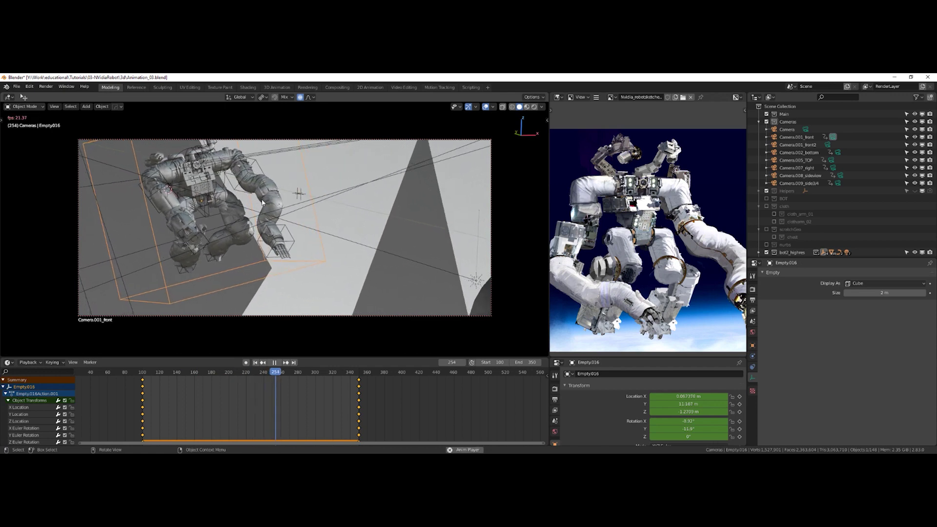
key(space)
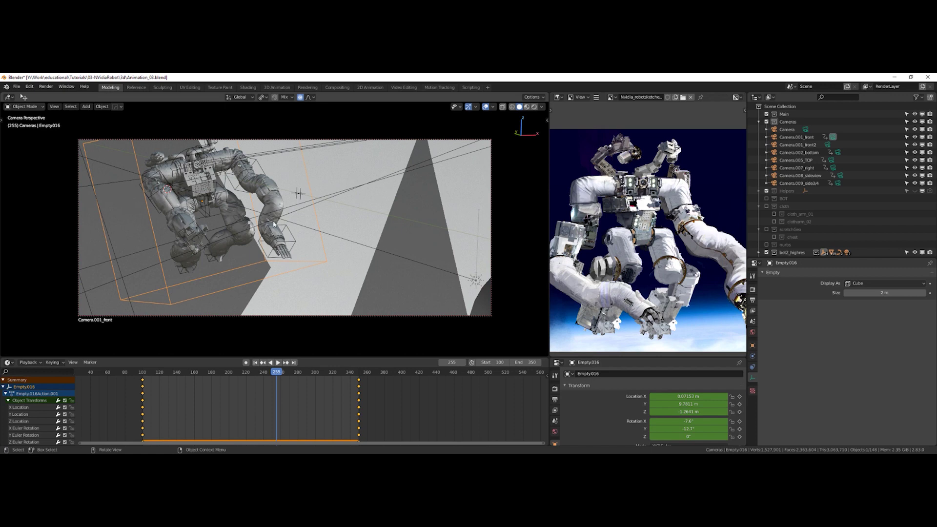
Leave the camera view and switch to rendered shading to examine the Earth backdrop planes around the robot.
key(grave)
click(266, 256)
middle_drag(273, 264, 330, 215)
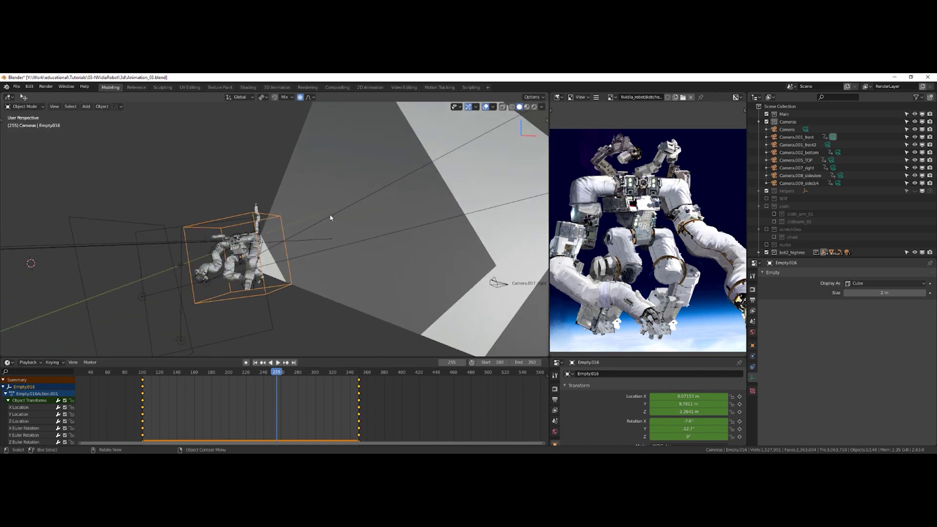
key(z)
key(Escape)
key(z)
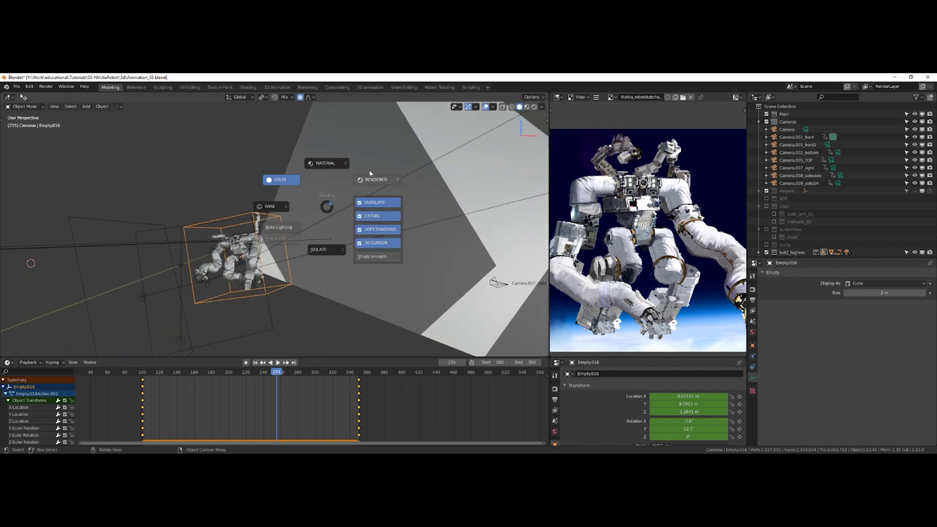
click(338, 187)
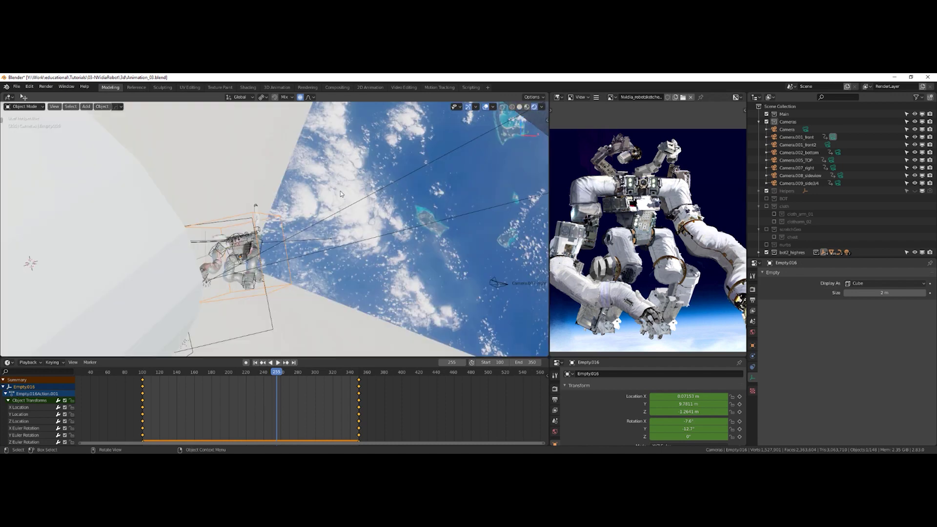
mouse_move(341, 192)
middle_down()
mouse_move(259, 185)
mouse_move(295, 202)
middle_up()
scroll(258, 185, down, 3)
Add a mesh plane at the 3D cursor and scale it up into a new backdrop.
click(336, 177)
key(shift+a)
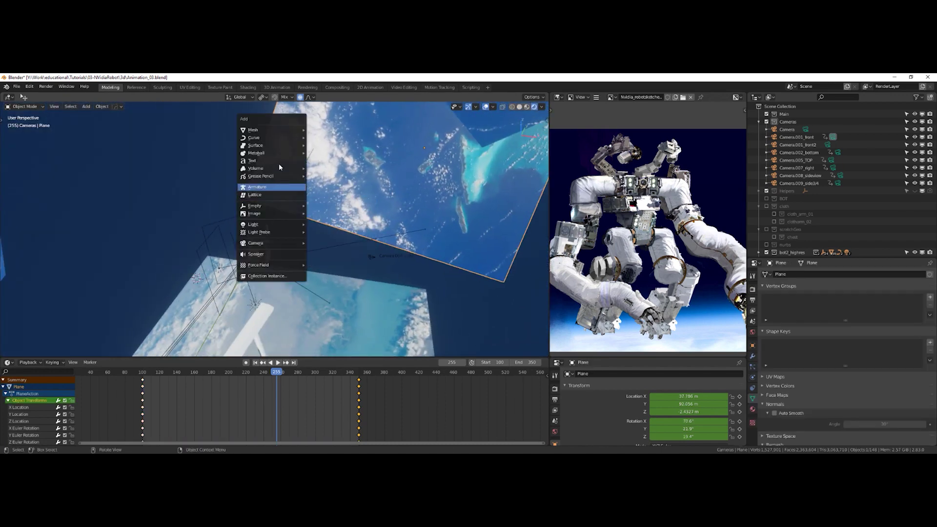
click(179, 184)
middle_drag(190, 204, 244, 237)
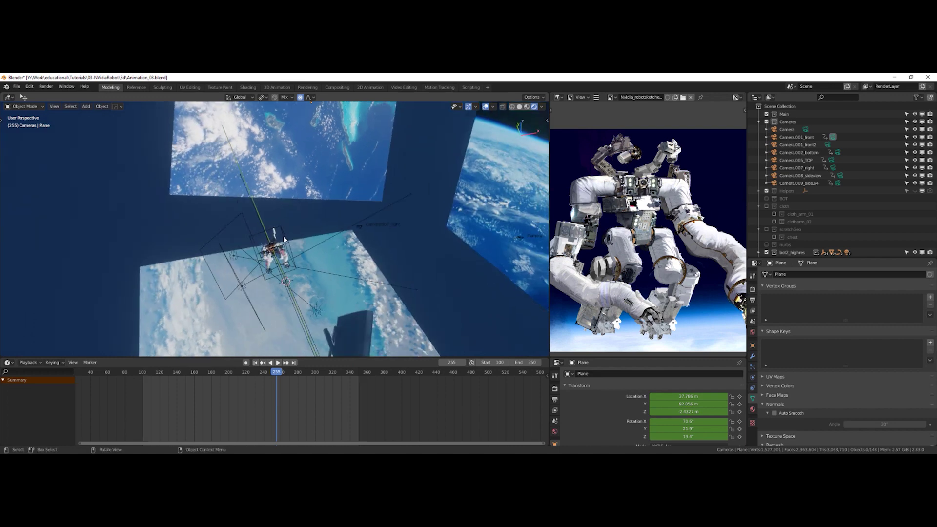
key(shift+a)
mouse_move(273, 161)
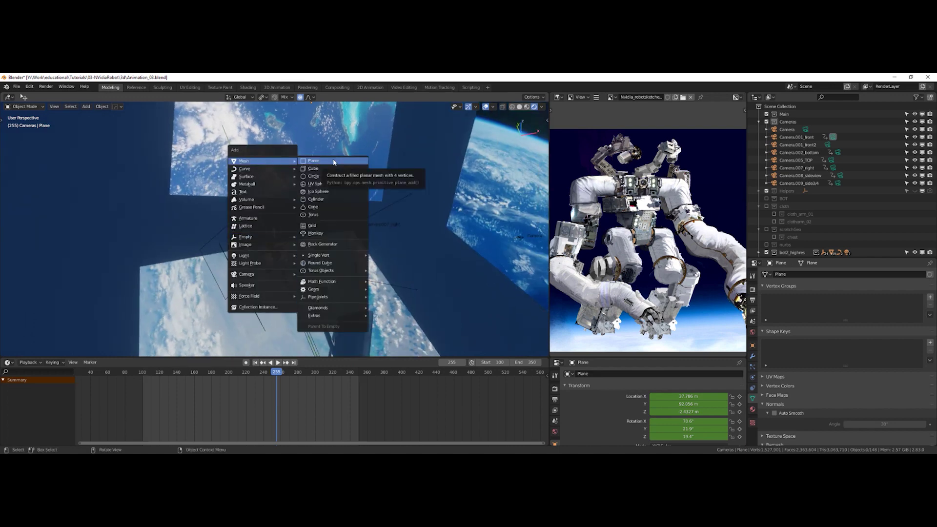
click(334, 162)
key(s)
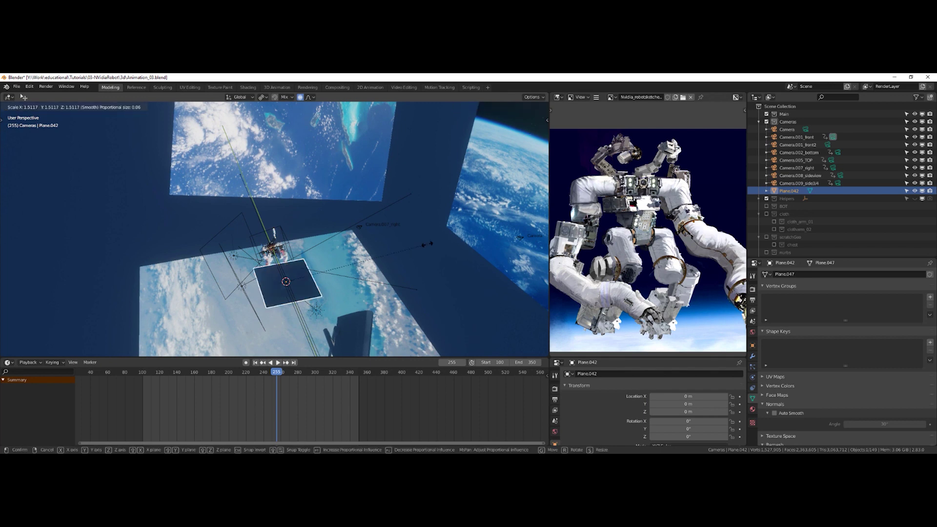
click(319, 302)
Assign the Earthplane material from the material library to the new plane.
scroll(317, 302, up, 3)
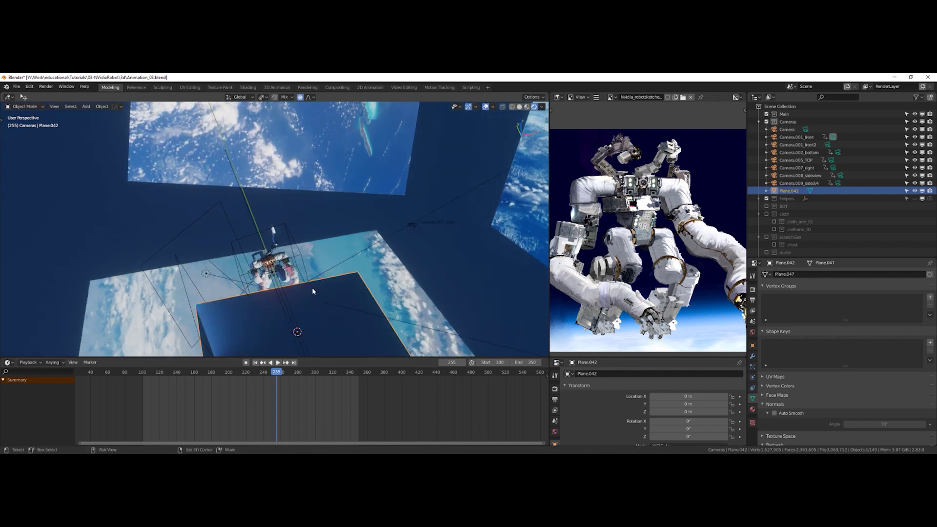
key(shift+q)
shift+middle_drag(311, 288, 234, 242)
click(291, 154)
key(shift+q)
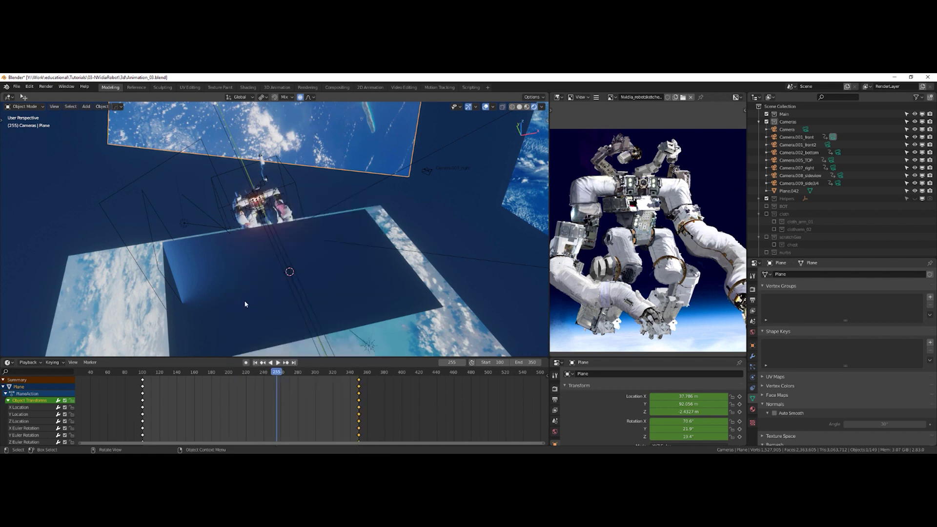
click(245, 301)
key(shift+q)
click(253, 320)
text(eart)
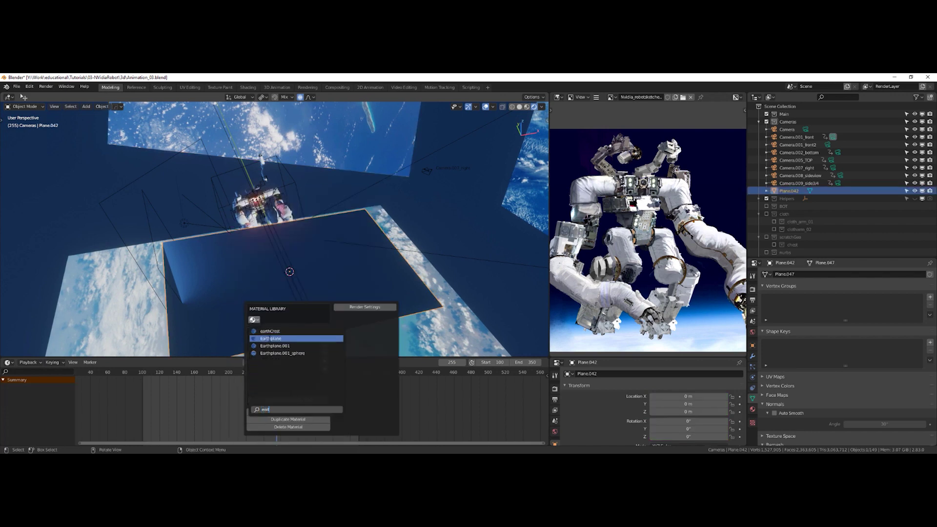
click(270, 338)
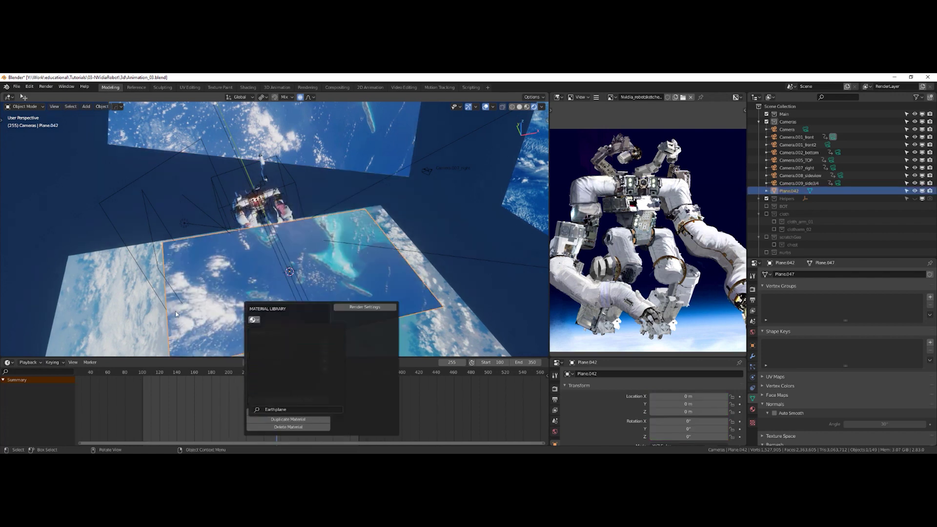
In left orthographic wireframe view, move the new plane behind the robot to about 49.3 m in Y and rotate it 90° around X.
middle_drag(174, 244, 332, 234)
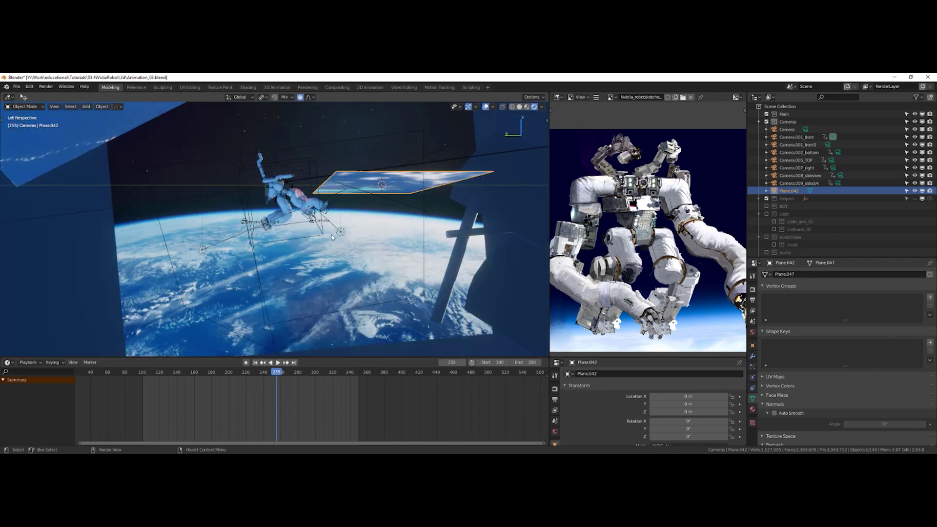
key(q)
click(402, 248)
scroll(392, 251, down, 6)
key(z)
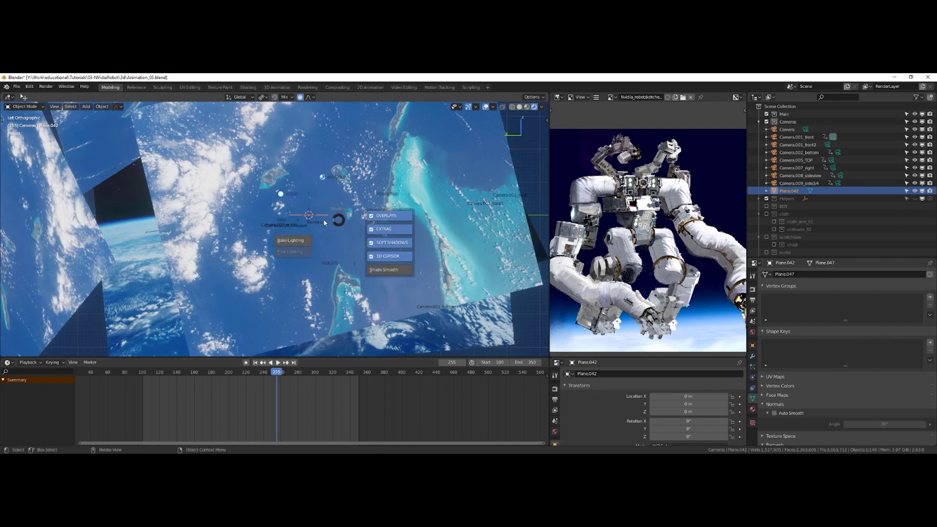
click(279, 219)
key(g)
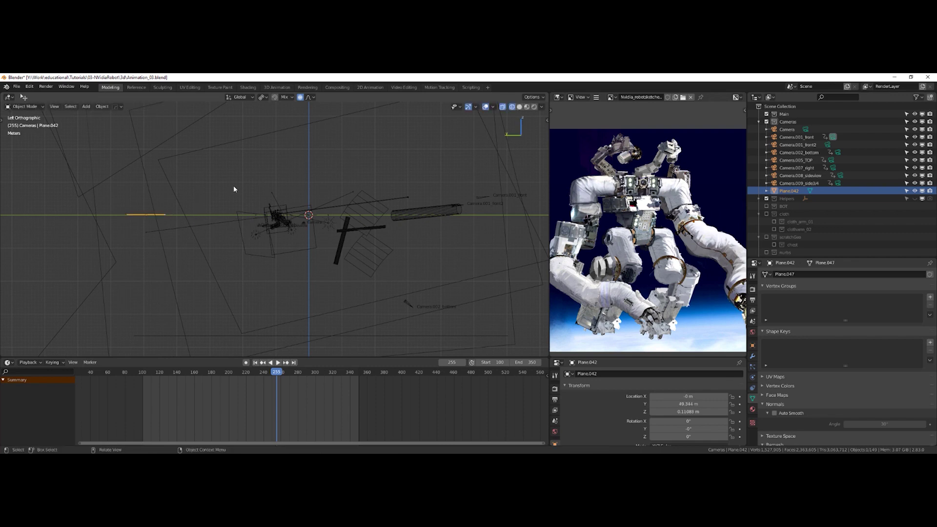
key(r)
click(169, 289)
Through the front camera, move the backdrop plane to about X 17.2 m, Y 41.2 m and scale it up to fill the frame.
key(grave)
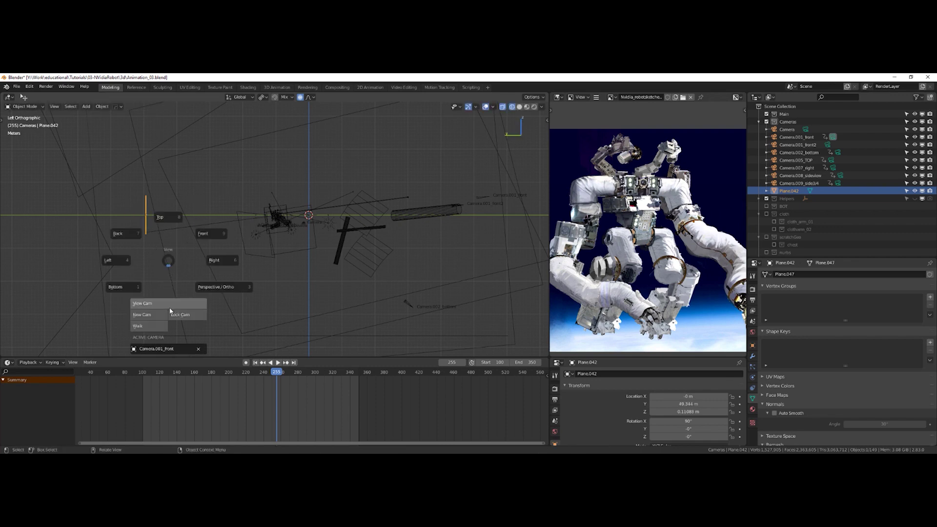
click(169, 310)
key(g)
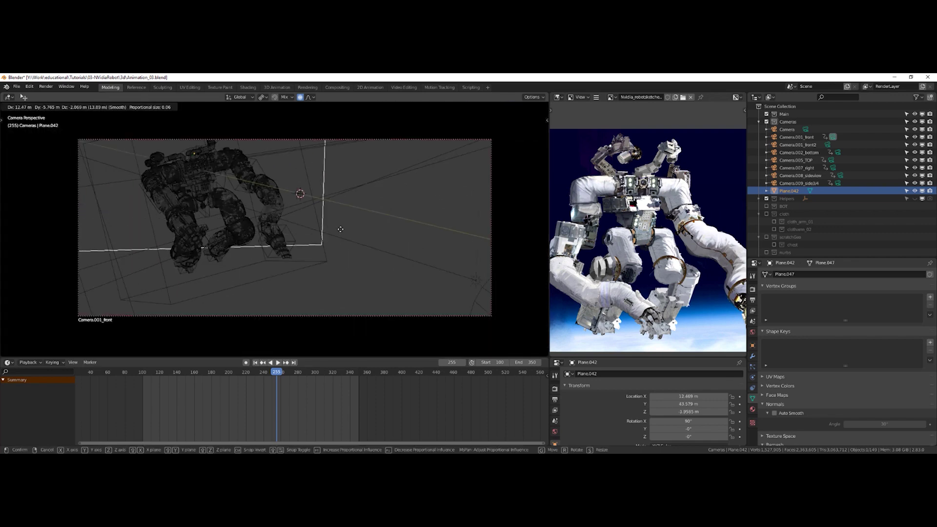
click(366, 254)
key(s)
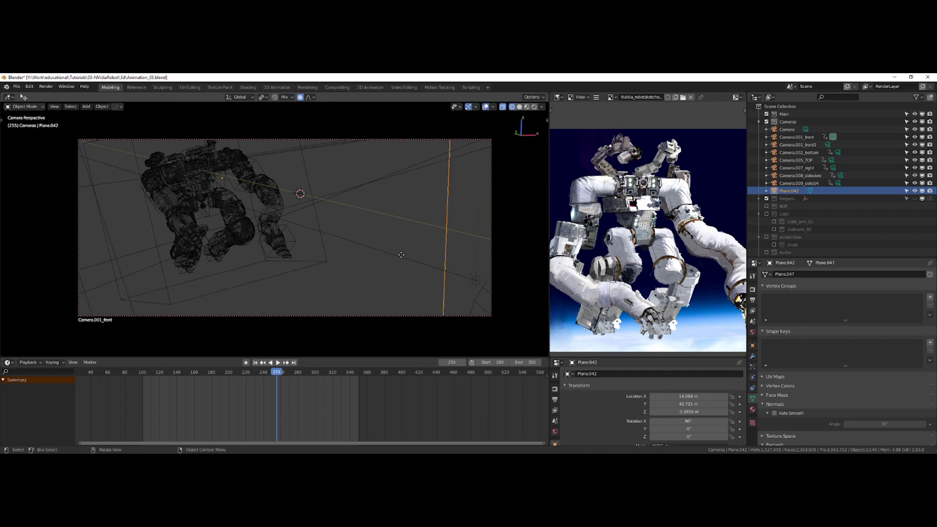
click(411, 258)
Switch to rendered shading, rotate the backdrop plane to -13° around Z, and move it to about X 17.4 m, Y 41 m.
key(grave)
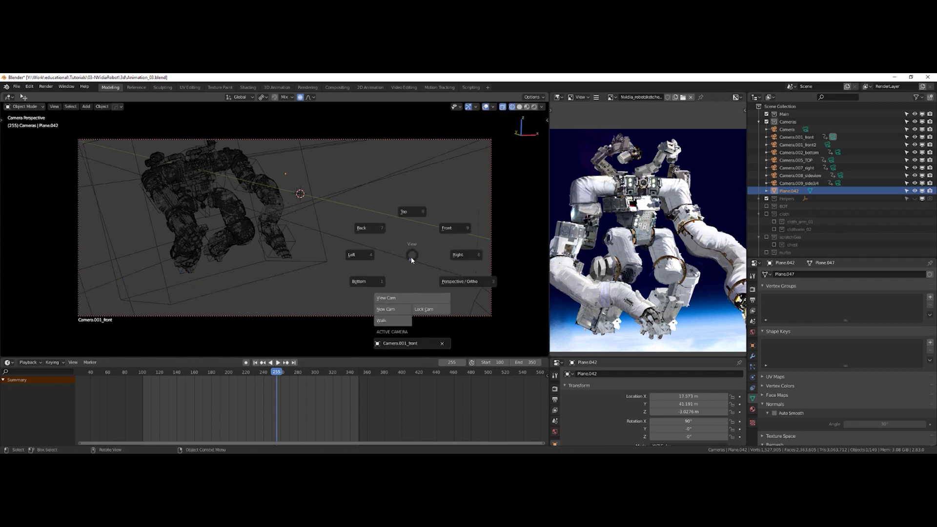
key(z)
click(405, 216)
key(r)
key(z)
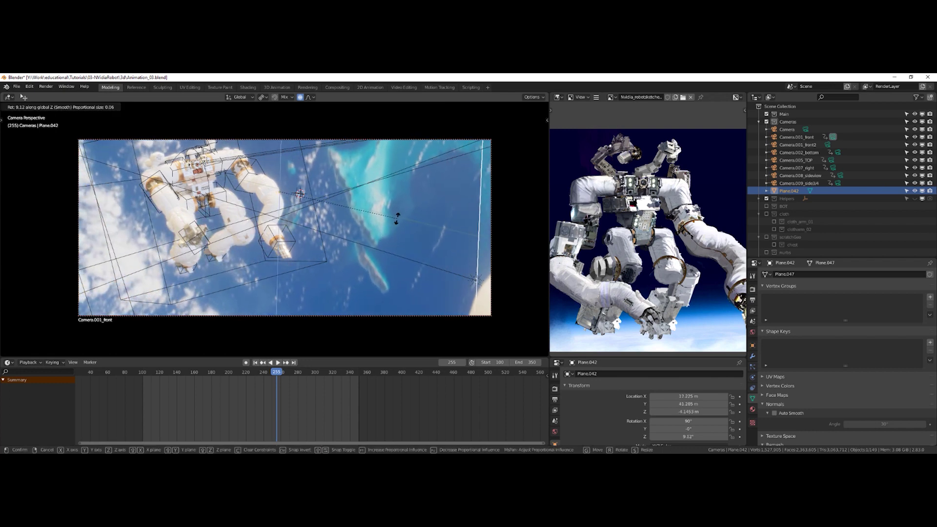
key(g)
click(380, 265)
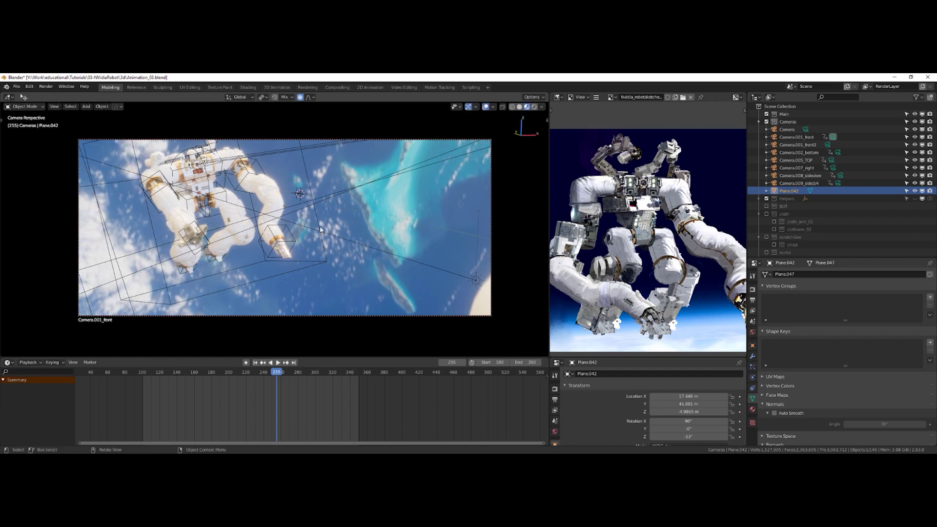
Shift the backdrop plane at frame 100 to about X 9.9 m, Y 43.6 m and scrub the animation to check its coverage.
drag(270, 372, 143, 376)
key(g)
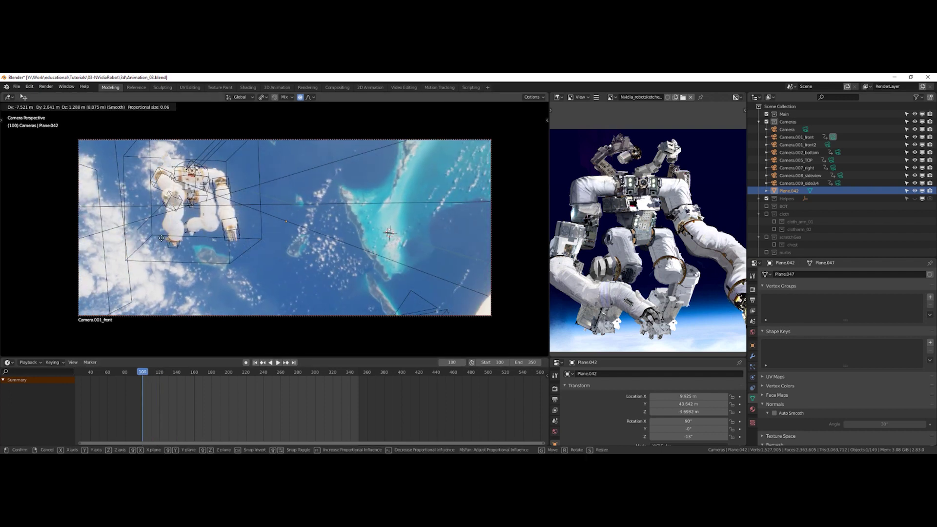
click(148, 380)
drag(144, 373, 363, 389)
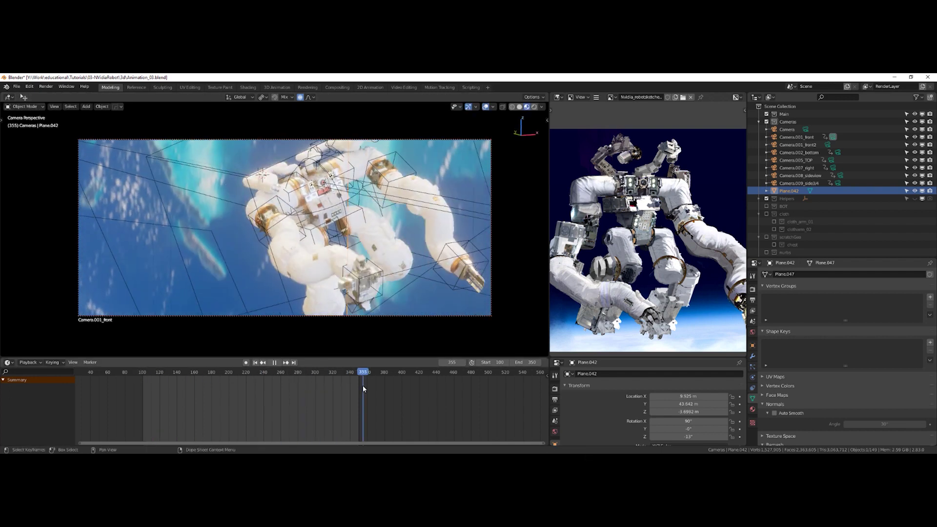
drag(295, 374, 246, 374)
Scale up the Earth backdrop plane and move it to about X 22 m, Y 55.7 m, Z -4 m at frame 221.
key(s)
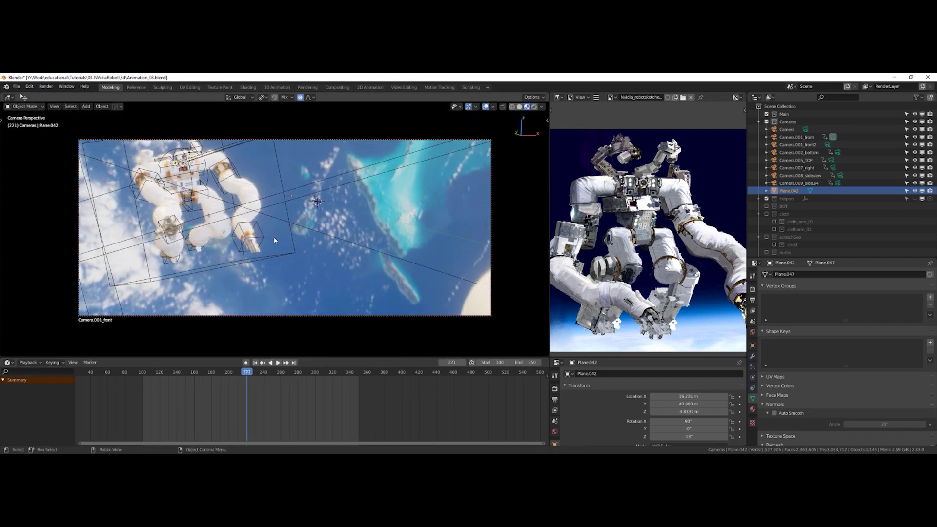
click(243, 330)
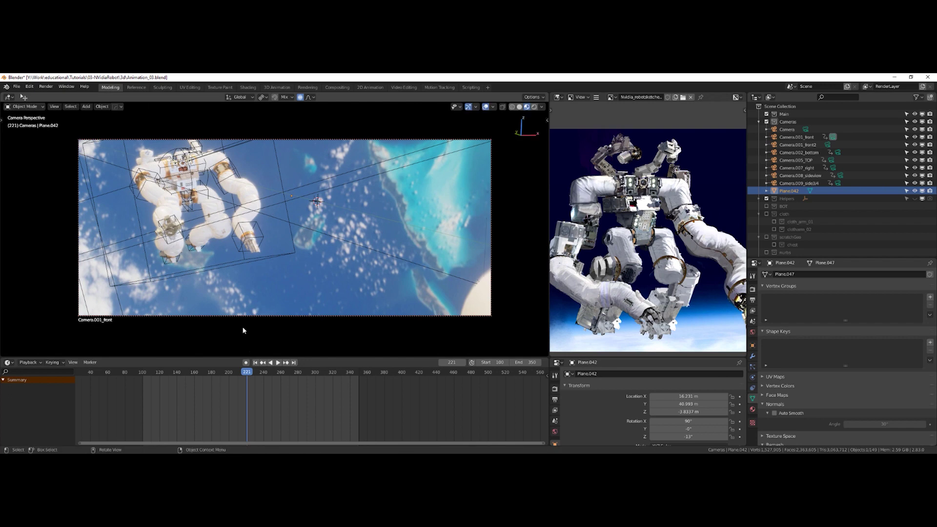
key(g)
key(z)
key(z)
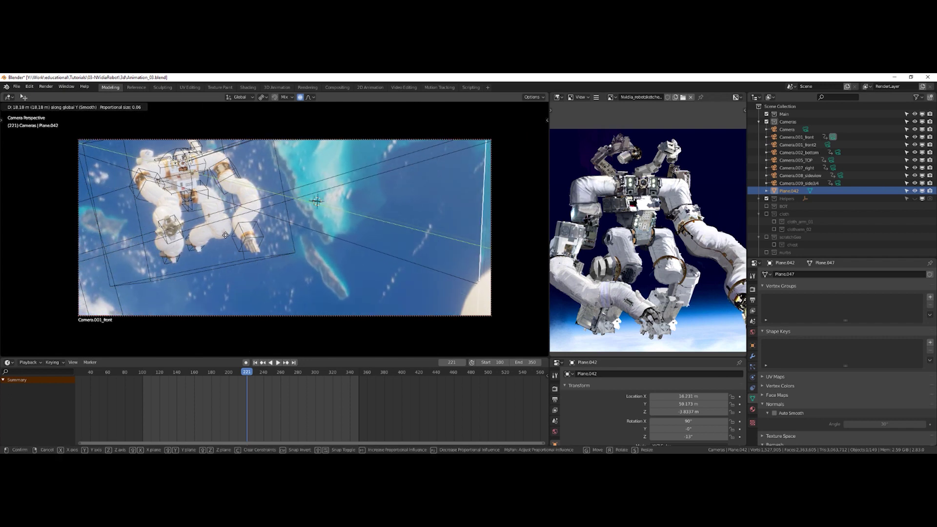
click(253, 242)
key(g)
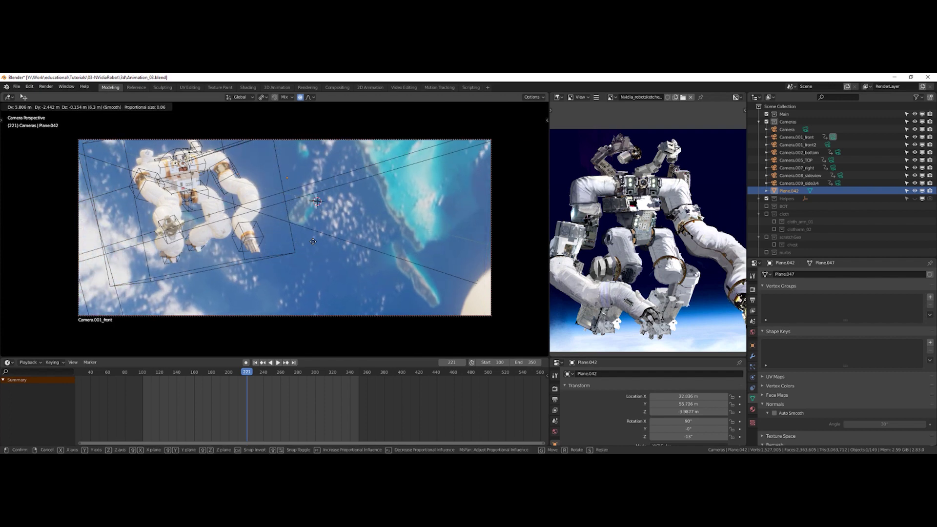
click(308, 253)
At frame 100, rotate the backdrop plane to about 94.3°, 61°, -16.7° and move it to about X 15.2 m, Y 57.7 m, Z -7.3 m.
drag(249, 375, 161, 360)
key(Escape)
key(r)
key(z)
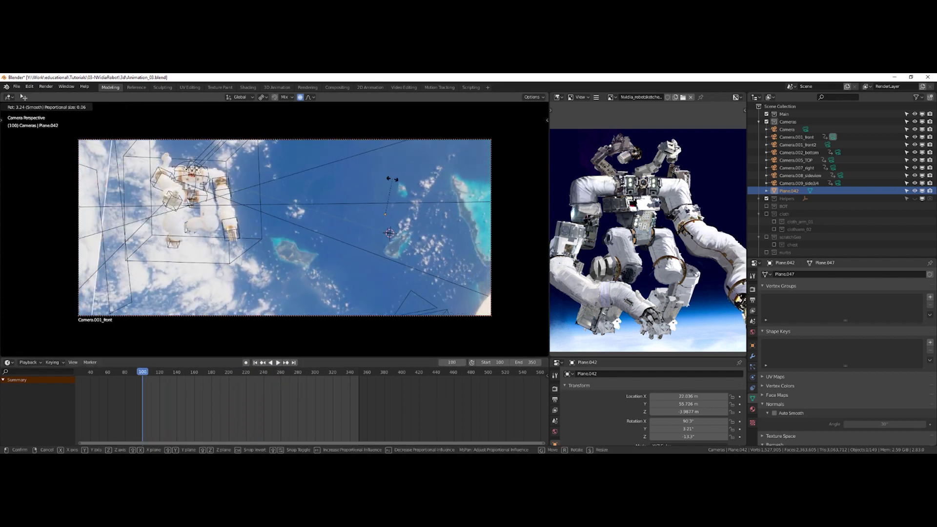
right_click(401, 250)
key(r)
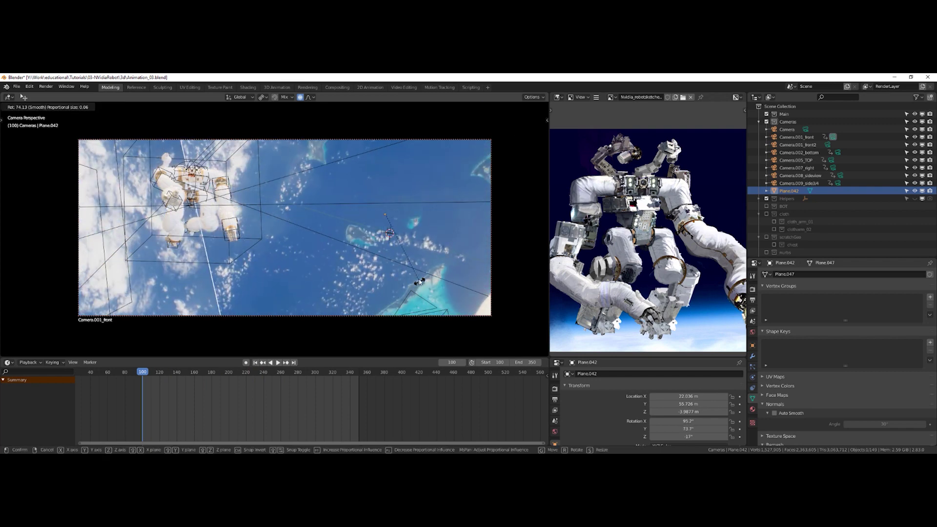
click(408, 267)
key(g)
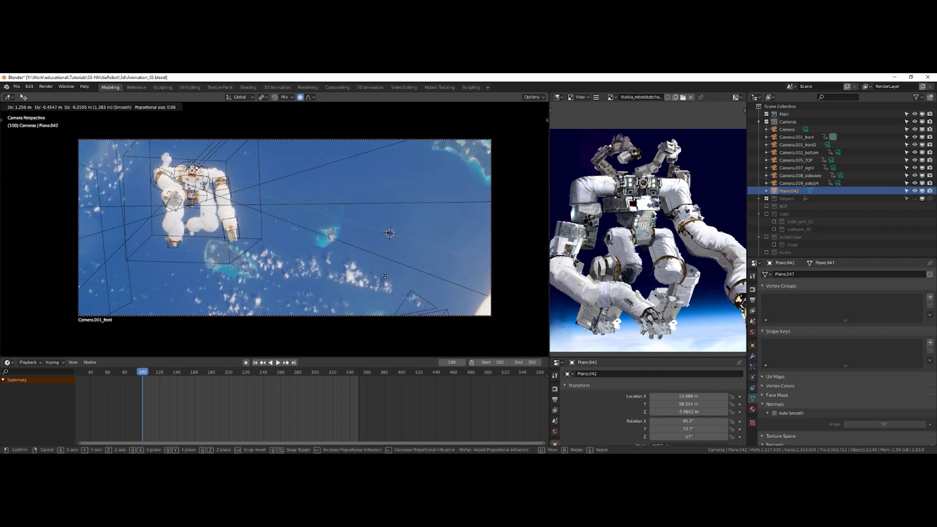
click(394, 249)
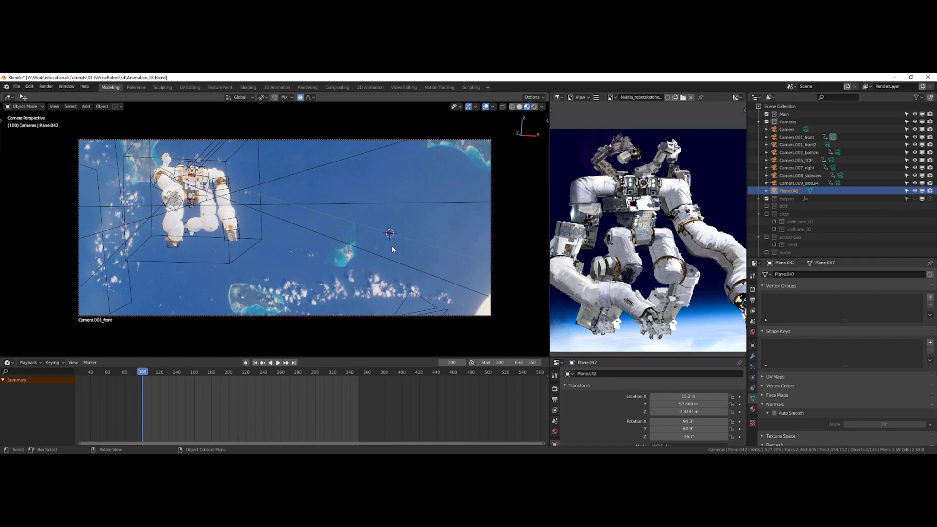
Play the animation to check the backdrop's coverage, and shift the plane at frame 122 to about X 22.5 m, Z -22.3 m.
click(278, 362)
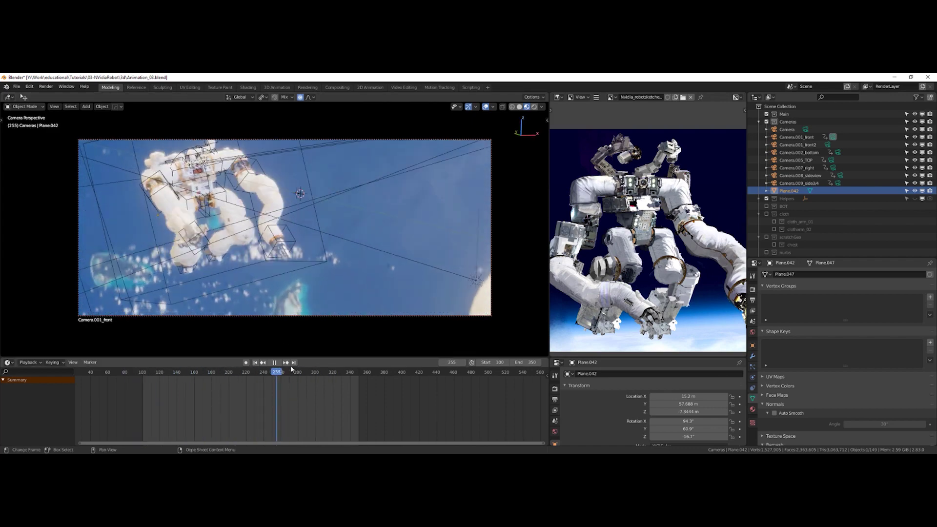
key(space)
key(g)
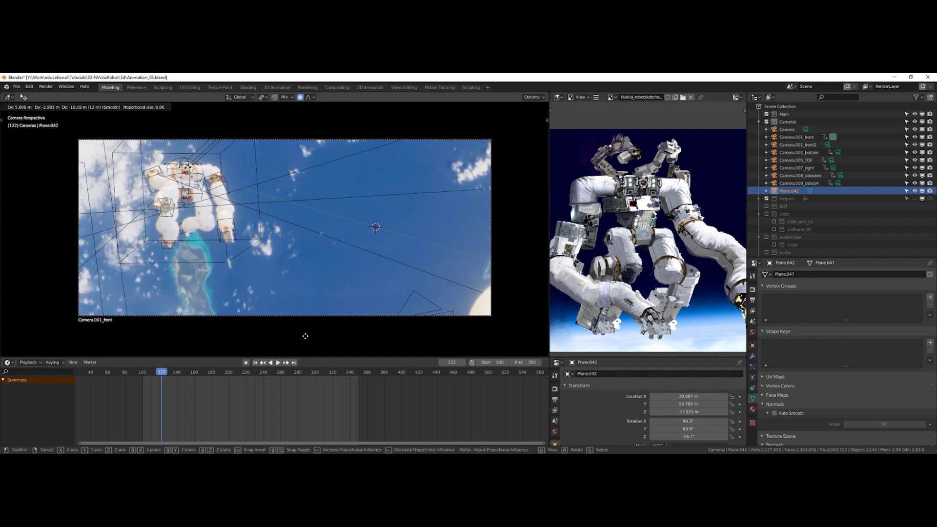
click(377, 200)
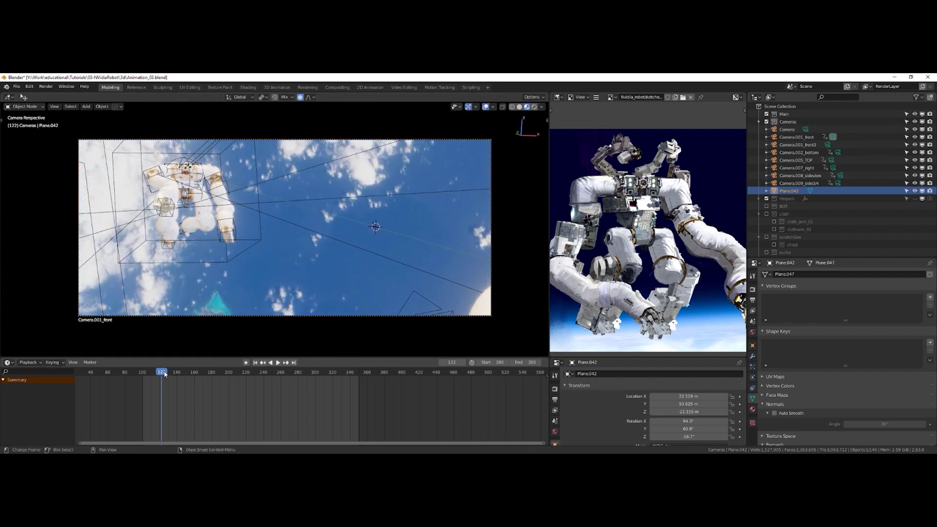
Go to frame 103, switch the viewport to rendered shading and hide the overlays.
drag(164, 374, 144, 374)
key(grave)
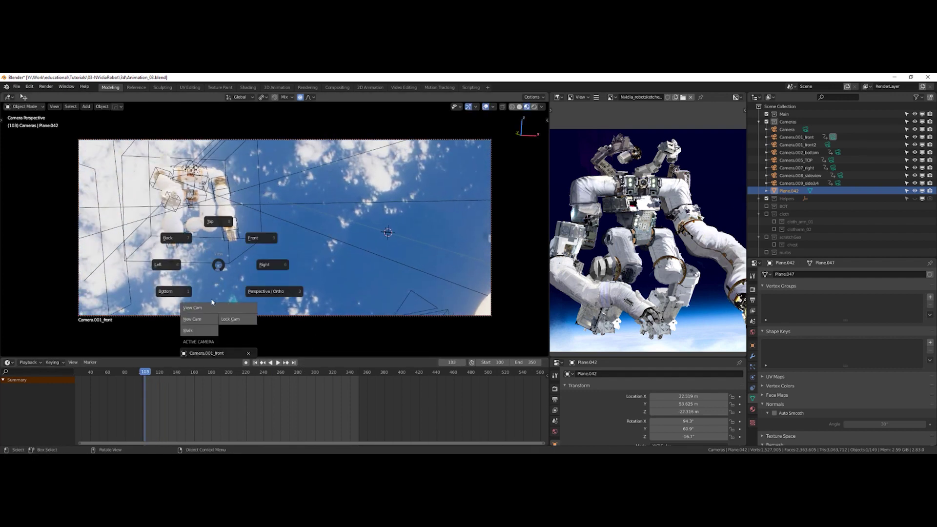
key(Escape)
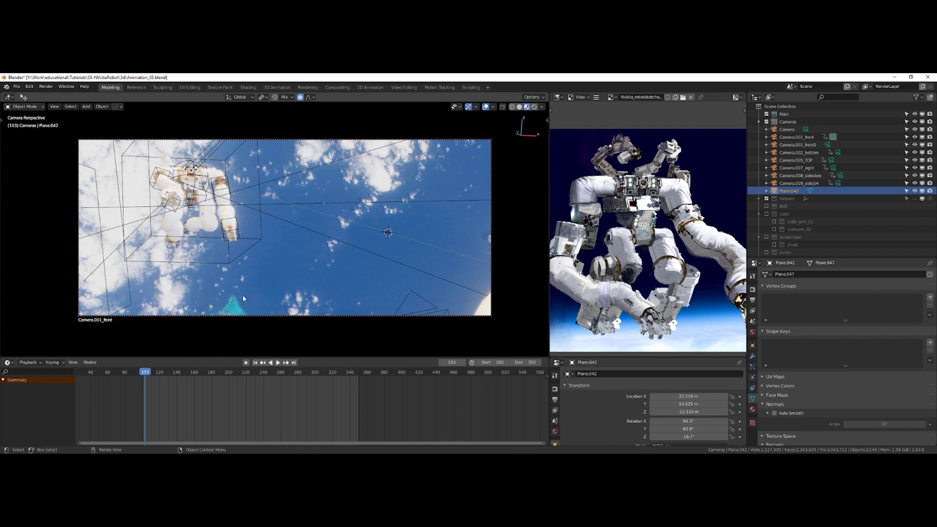
key(grave)
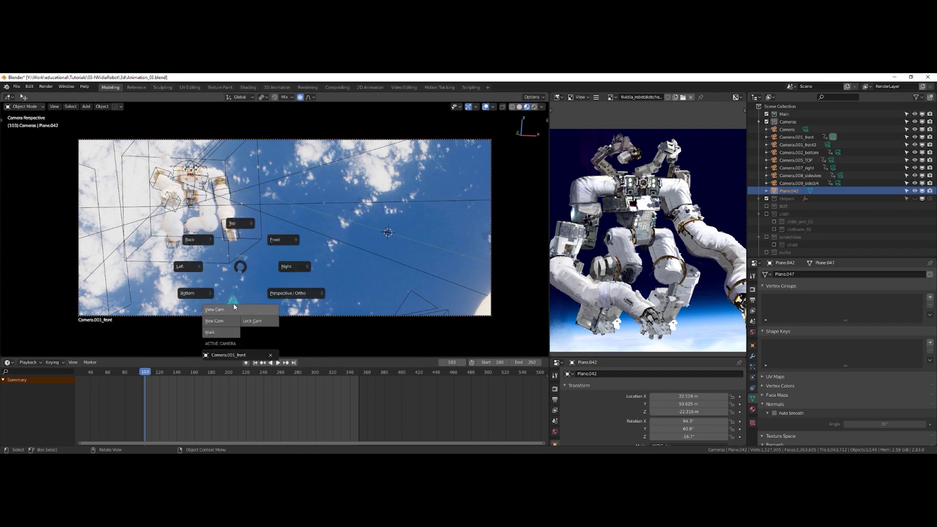
key(Escape)
key(z)
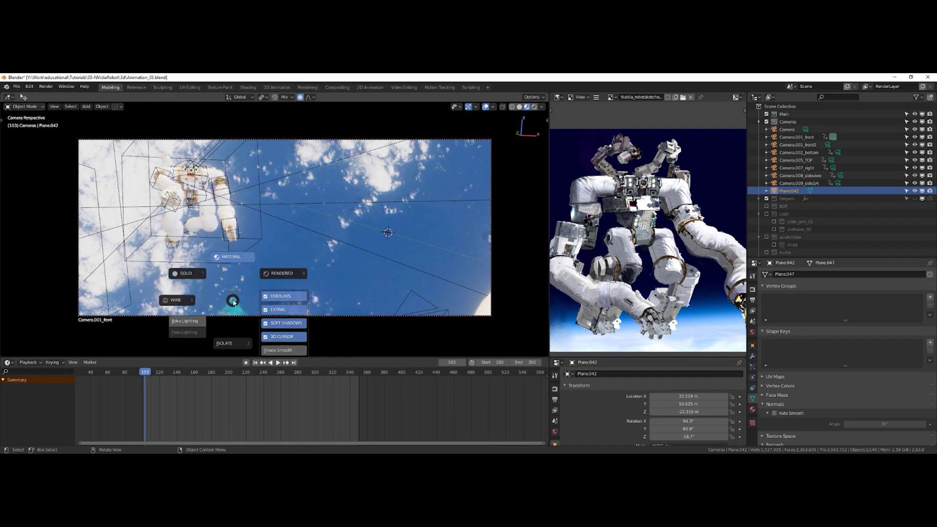
click(265, 274)
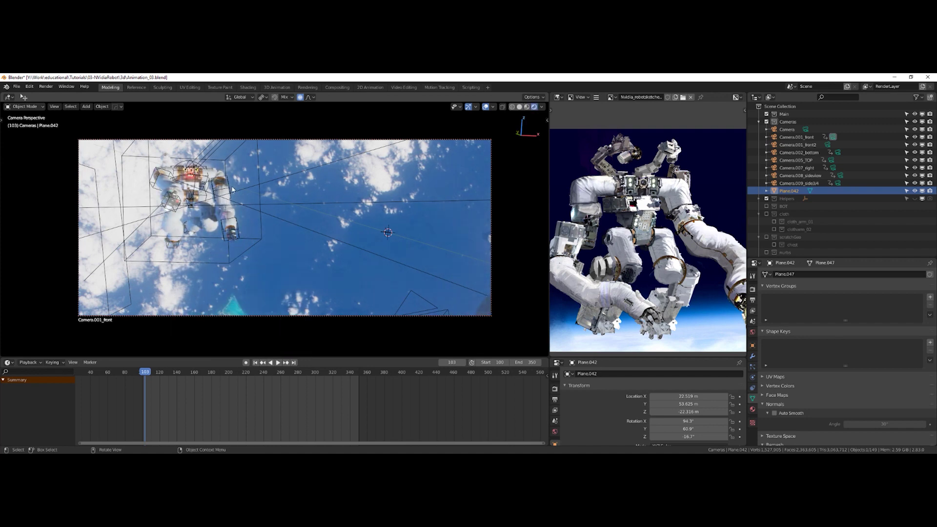
key(z)
click(297, 178)
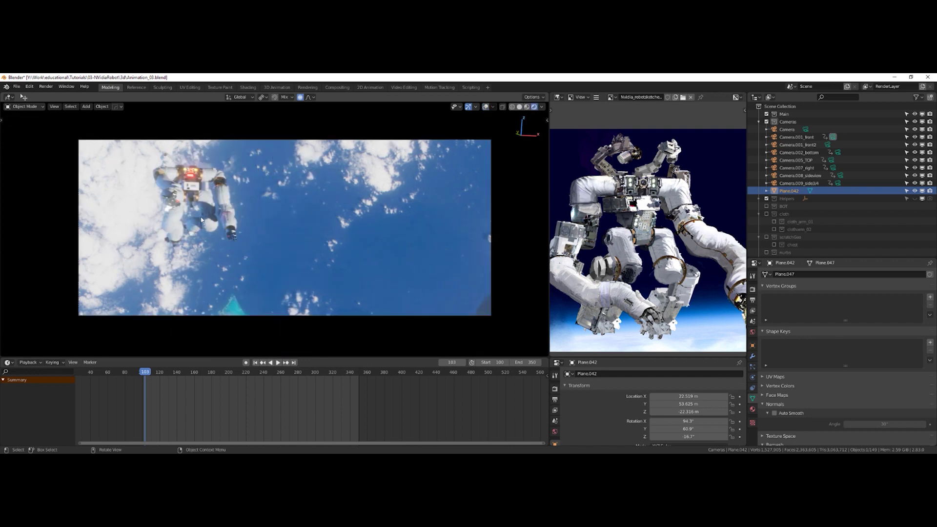
Set the Cycles render devices to OptiX in the system preferences and close the preferences.
click(29, 87)
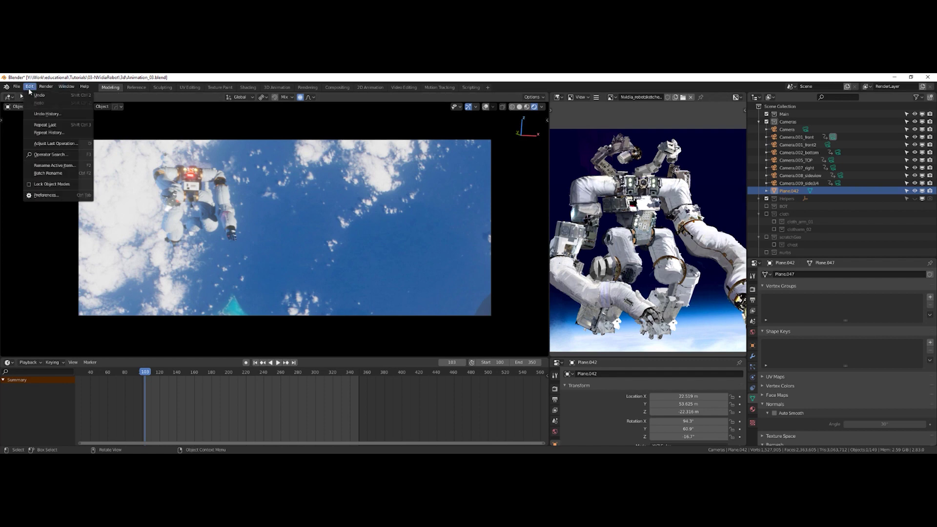
click(46, 195)
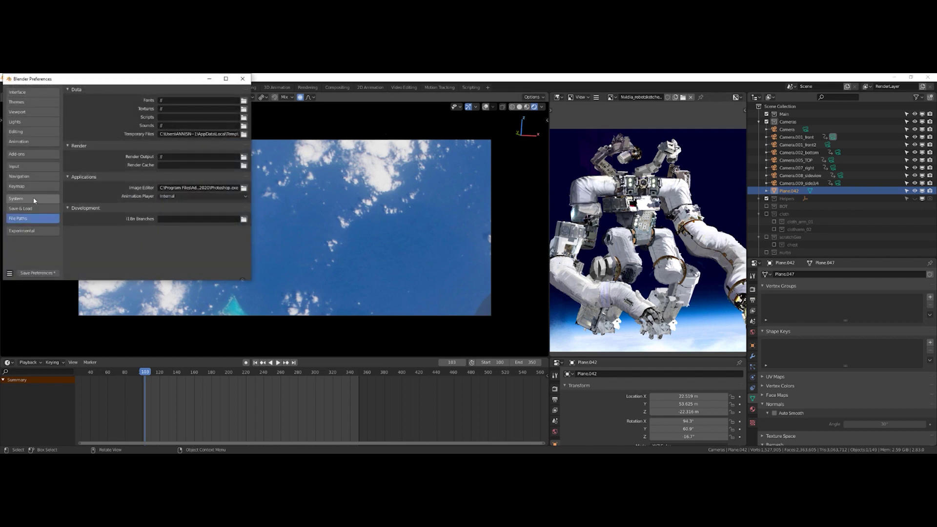
click(35, 198)
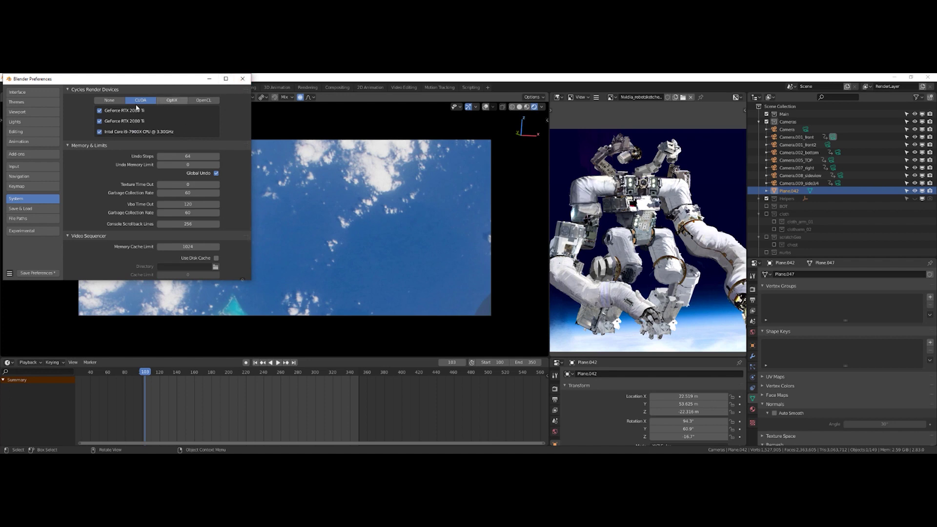
click(169, 100)
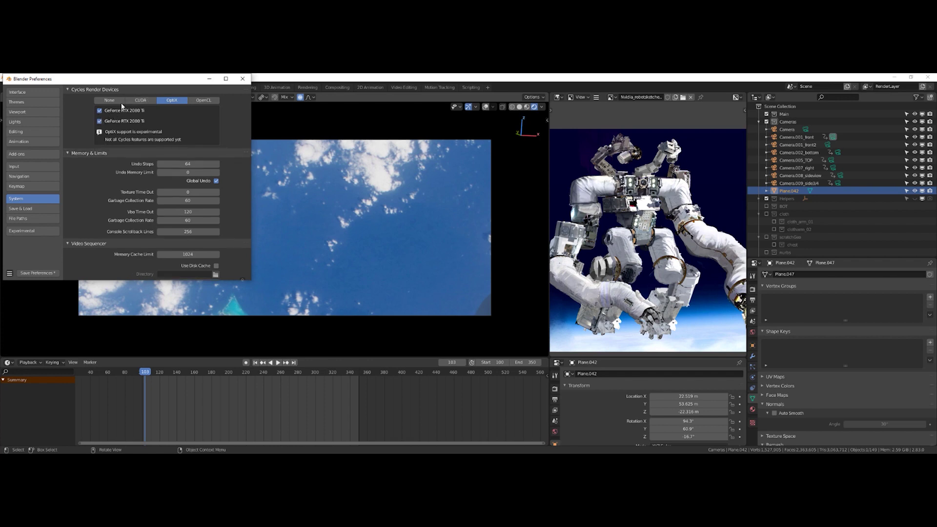
click(242, 79)
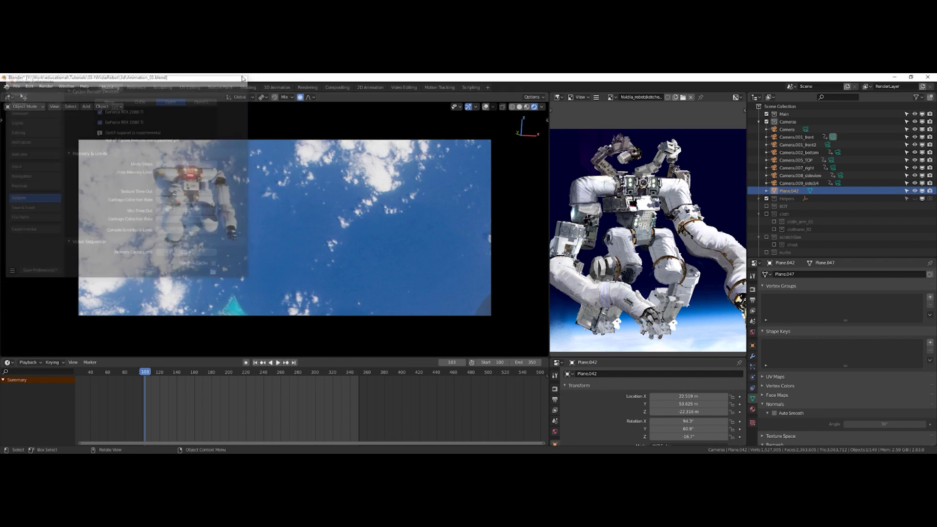
Change the scene's render engine to Cycles.
click(753, 289)
click(889, 274)
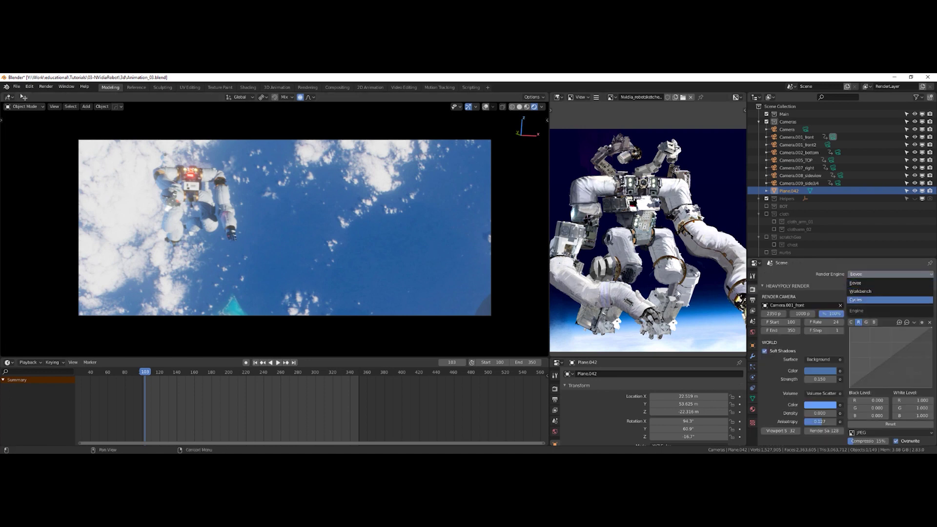
key(Return)
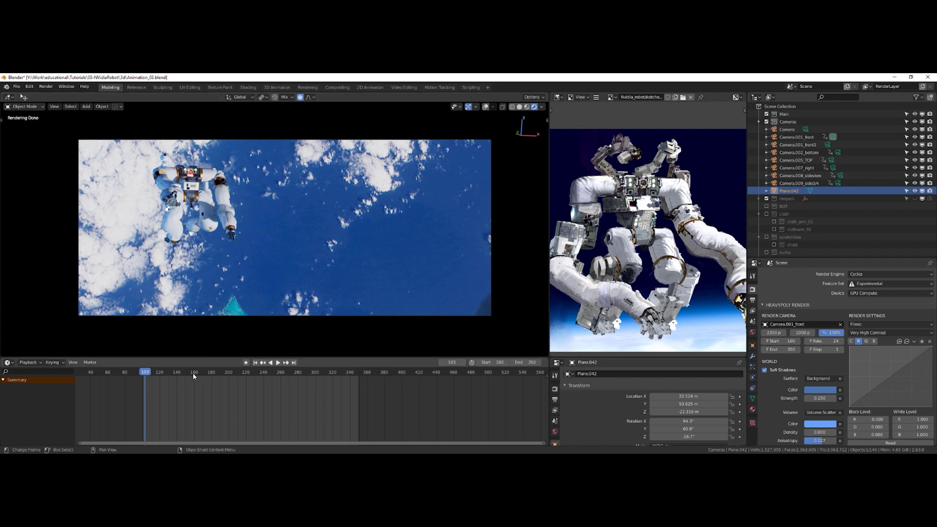
Scrub through the rendered animation to examine the robot against the Earth backdrop, and look over the sampling settings.
key(space)
key(space)
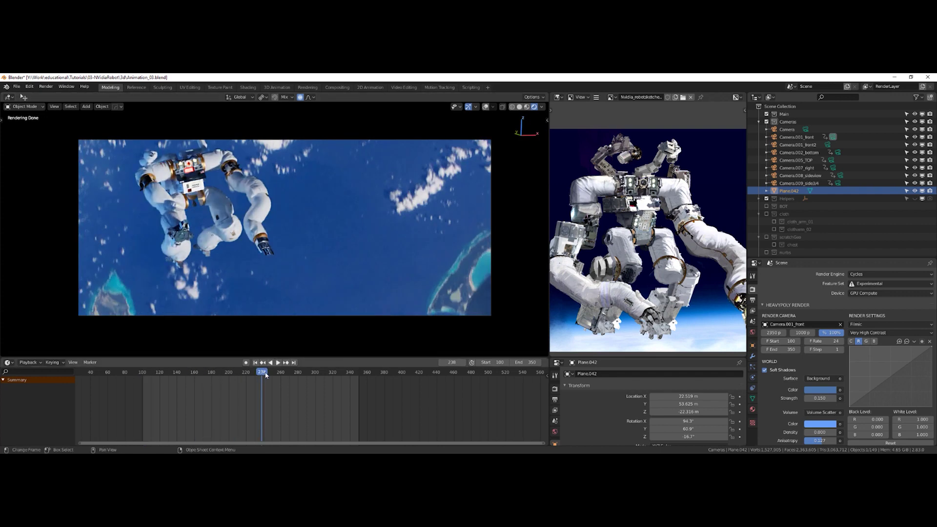
drag(263, 381, 315, 376)
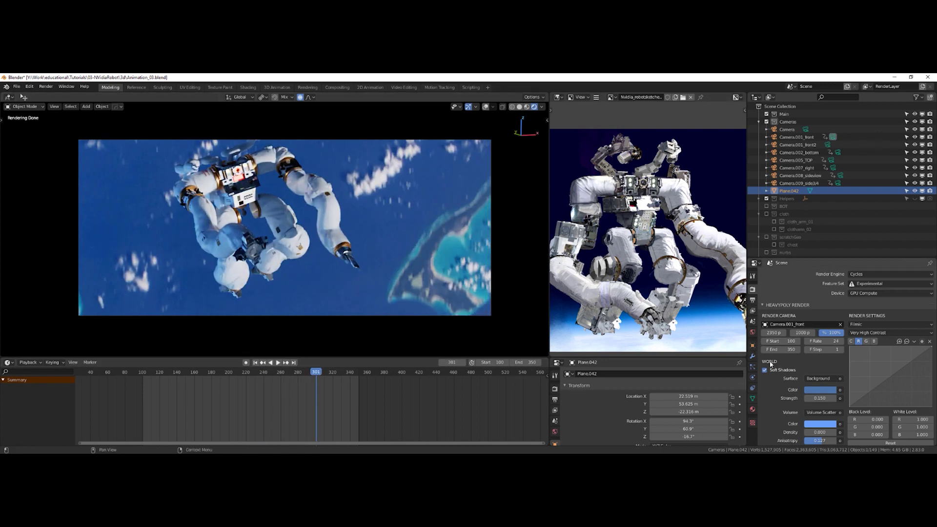
scroll(786, 384, down, 6)
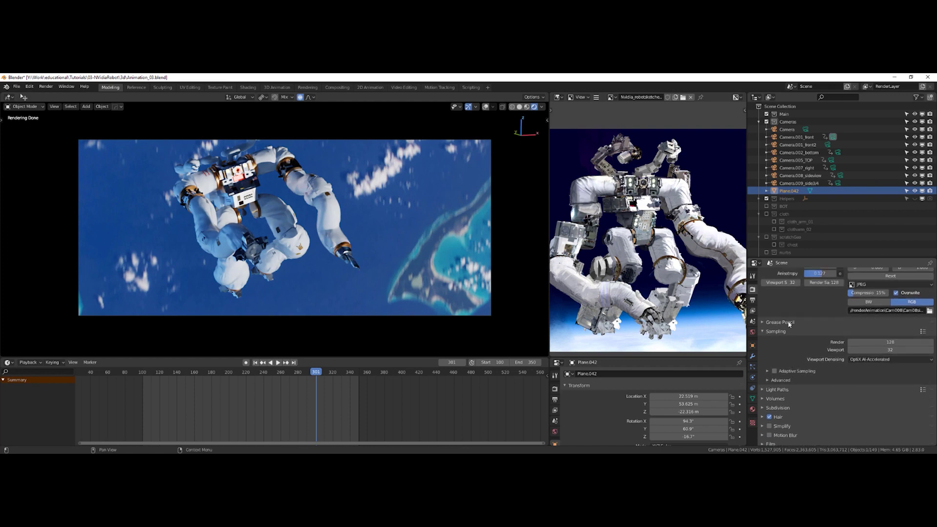
scroll(789, 418, up, 2)
drag(316, 372, 244, 374)
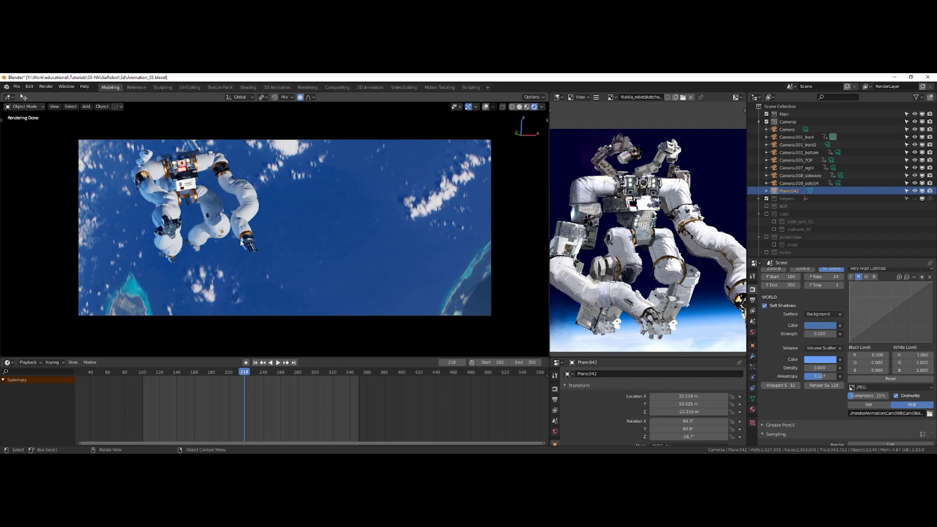
drag(239, 370, 193, 372)
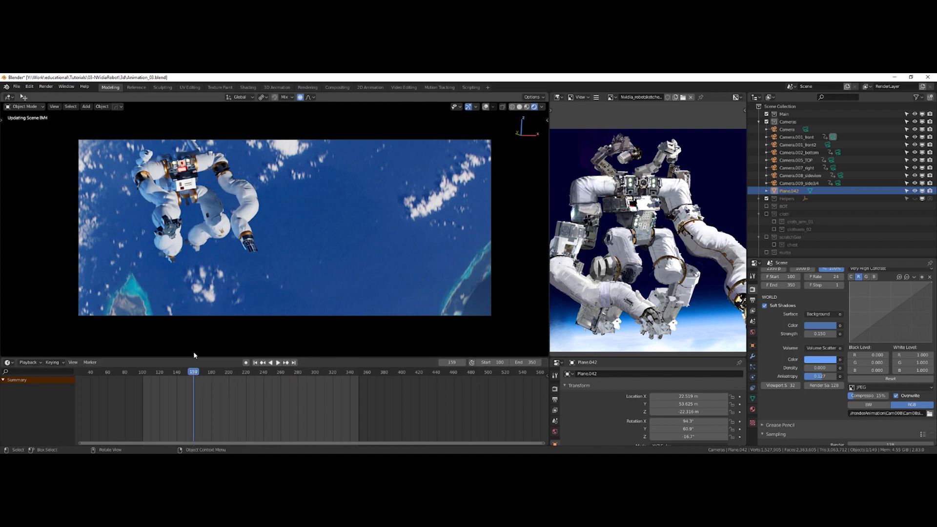
key(space)
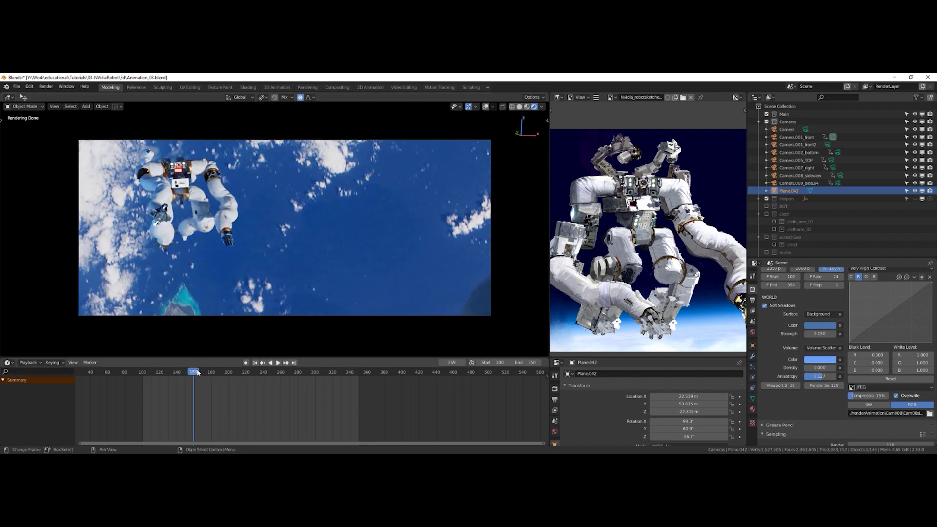
click(294, 372)
key(space)
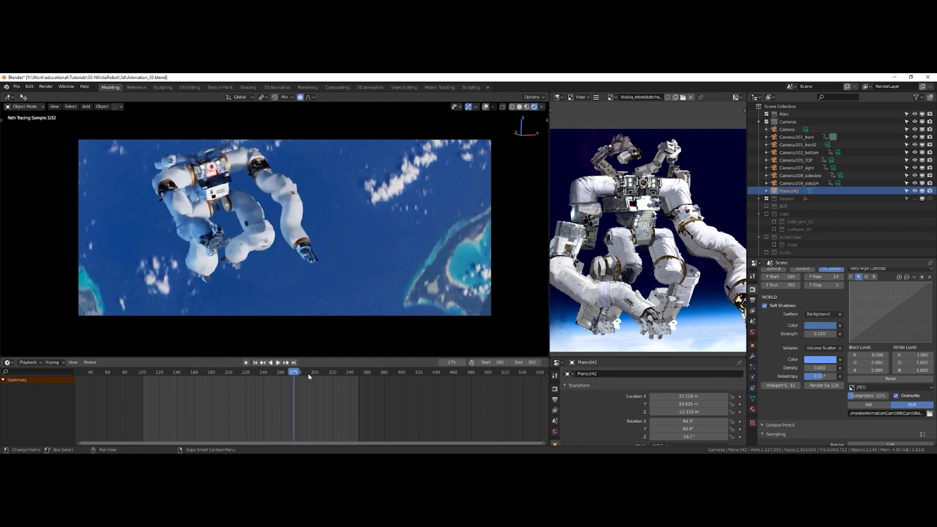
click(324, 372)
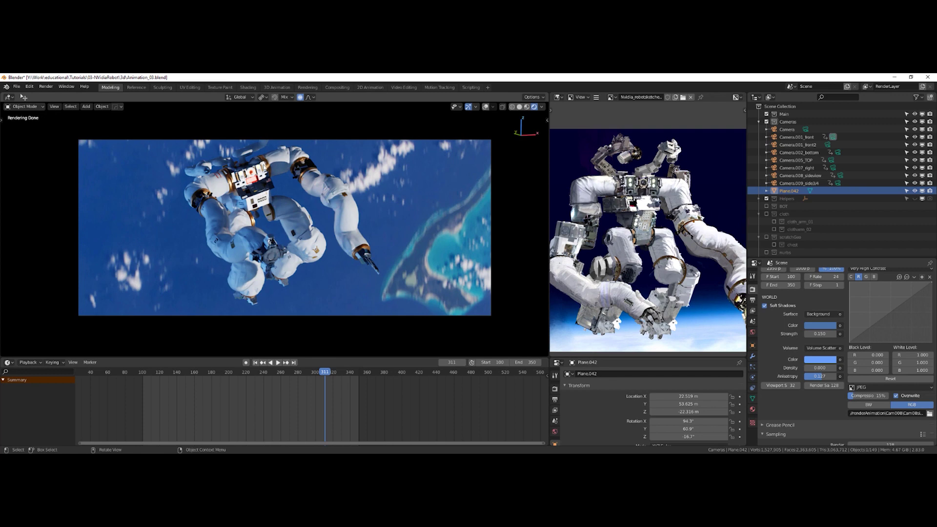
drag(326, 372, 334, 372)
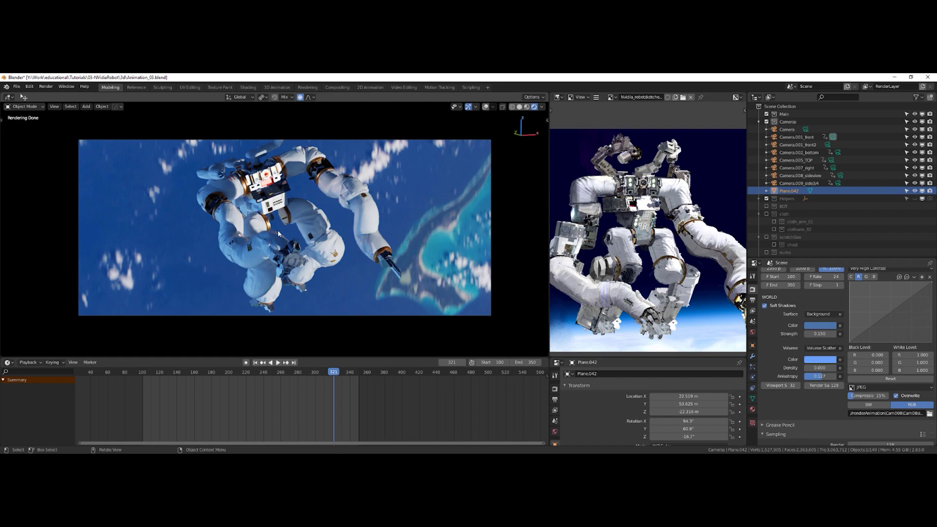
drag(347, 374, 198, 373)
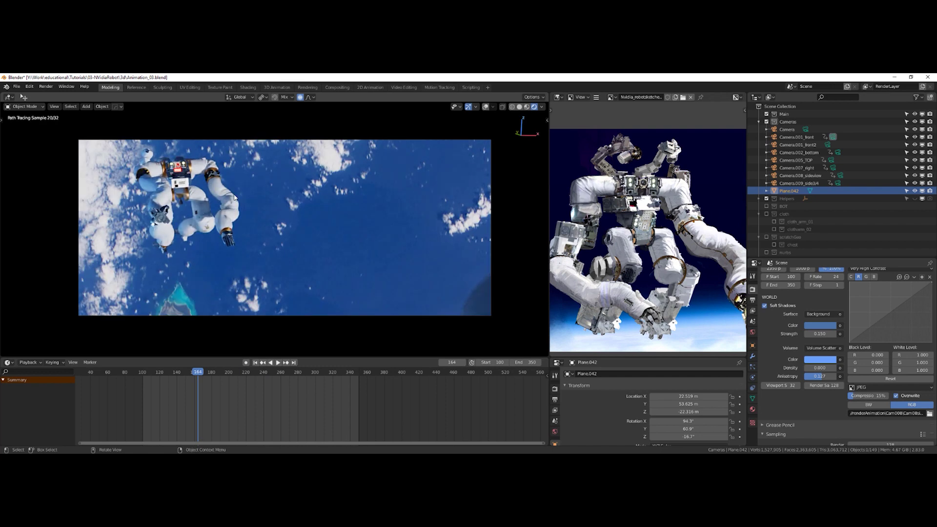